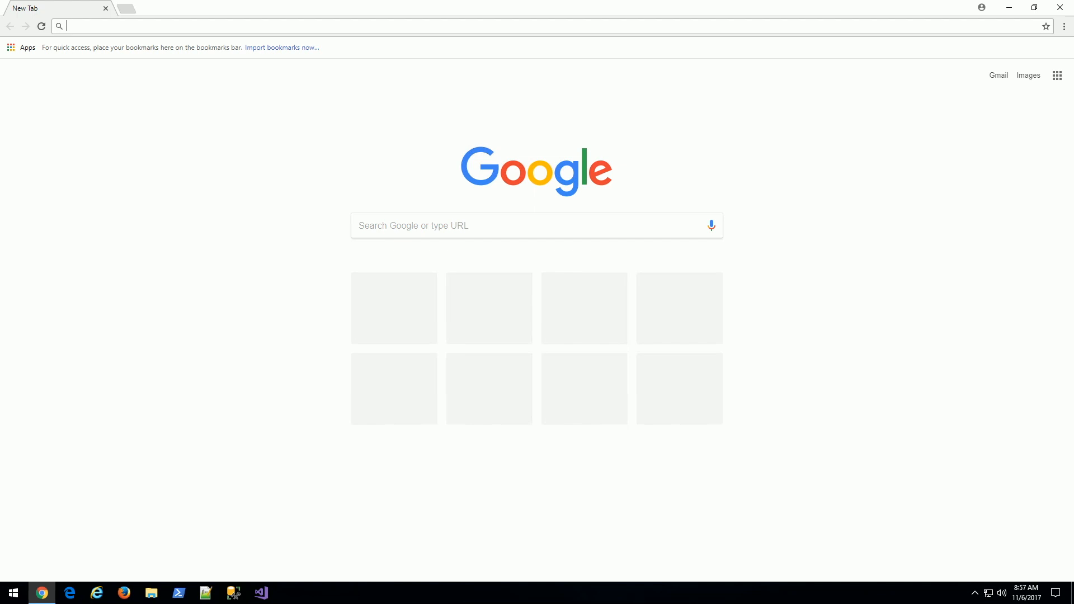
# From dev.sitecore.net's Platform 9 downloads, get the On Premises XP Single packages and accept the license.
pyautogui.write('dev')
pyautogui.press('Return')
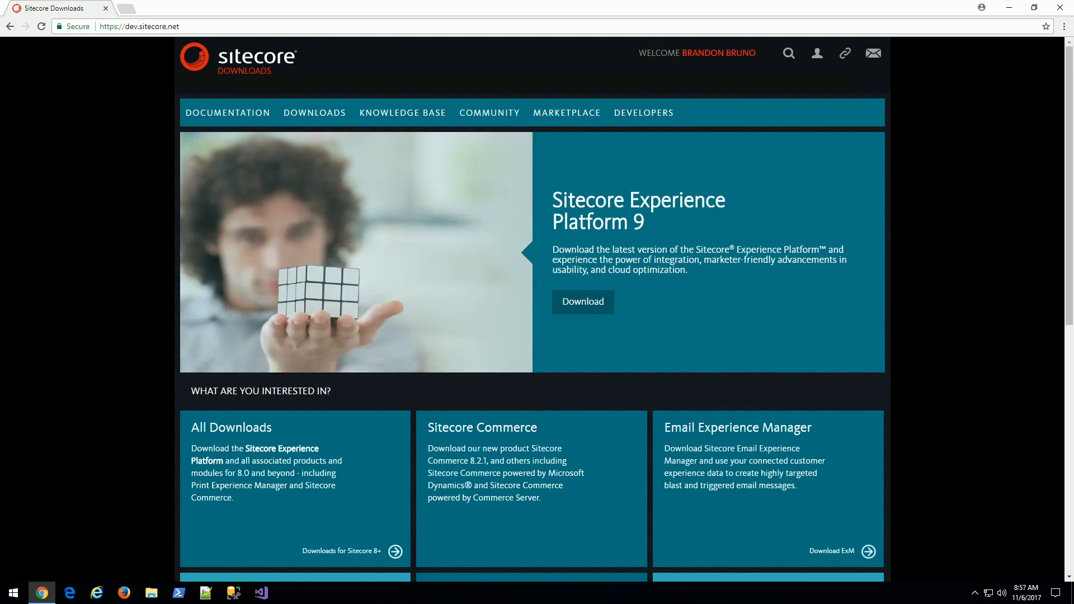
pyautogui.click(583, 302)
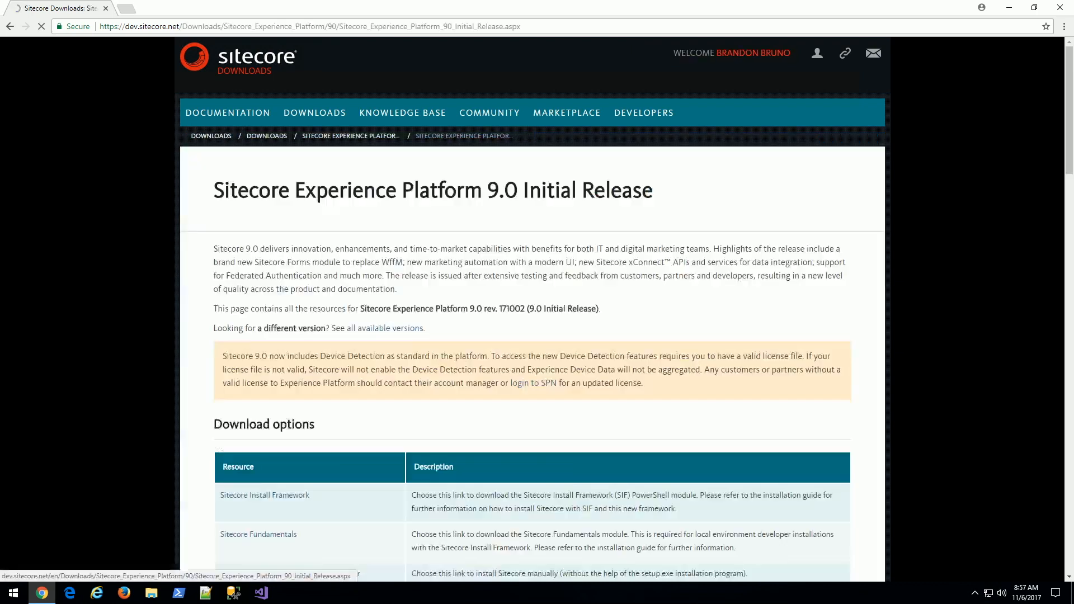
pyautogui.scroll(-1, 583, 301)
pyautogui.scroll(-5, 532, 308)
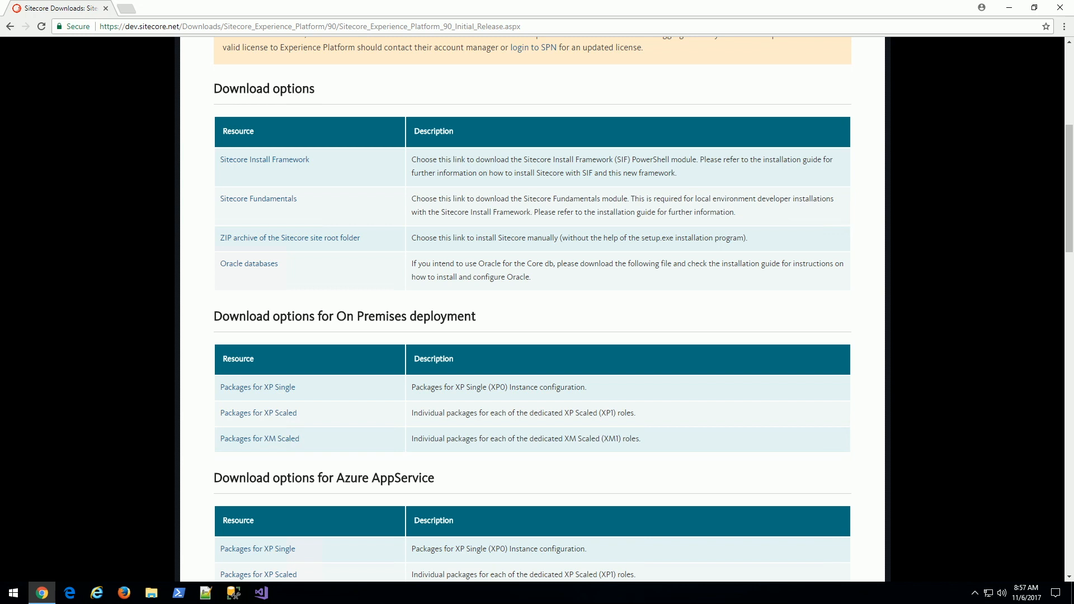
pyautogui.click(267, 388)
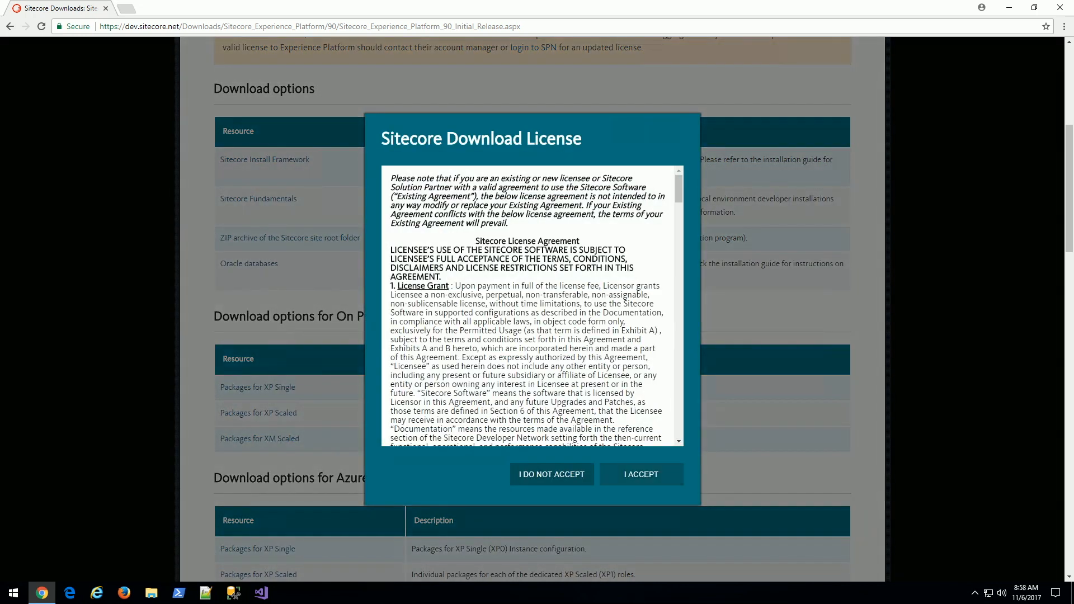
pyautogui.click(642, 475)
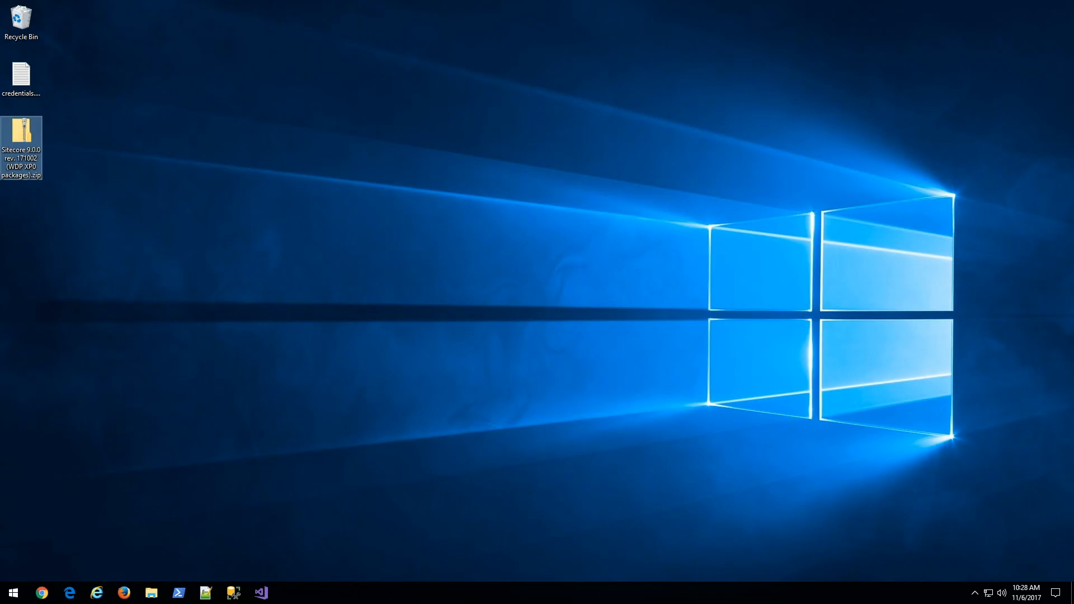
# Open C:\sitecore\install in File Explorer and select license.xml.
pyautogui.click(14, 593)
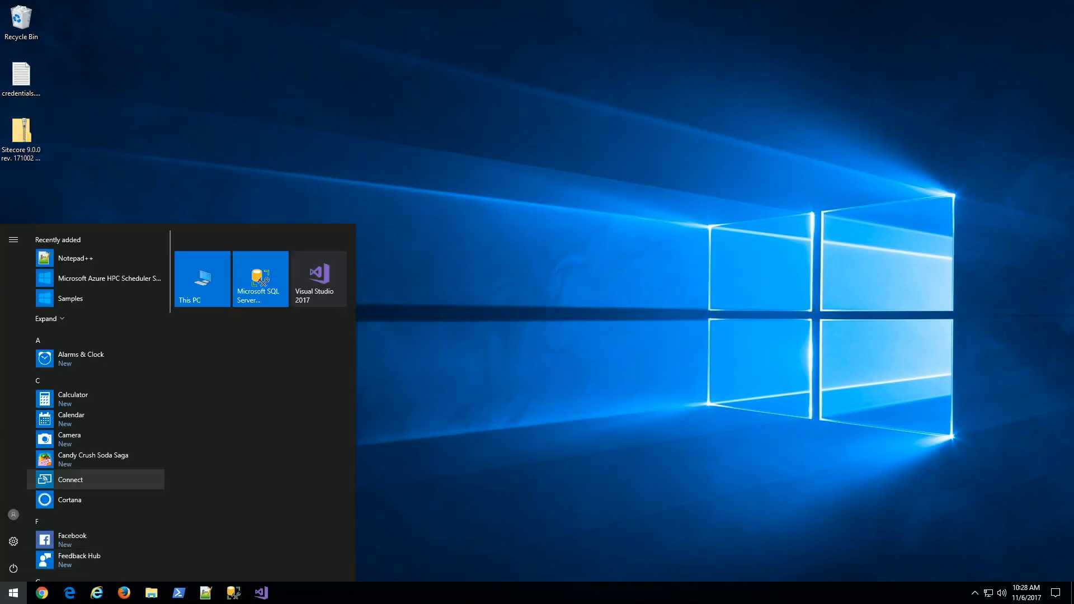
pyautogui.click(202, 279)
pyautogui.doubleClick(363, 218)
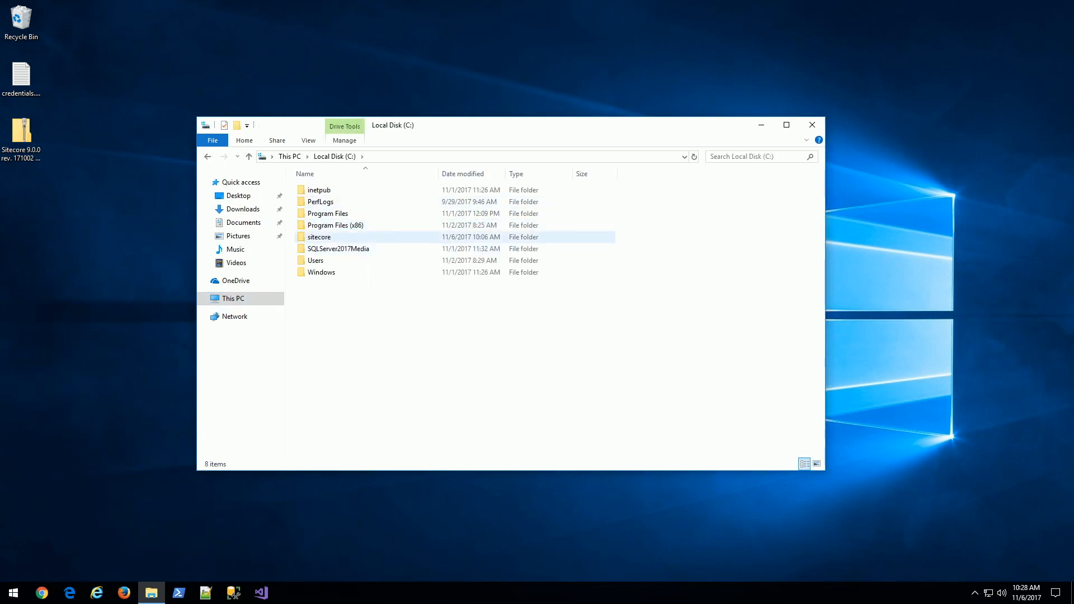
pyautogui.doubleClick(319, 237)
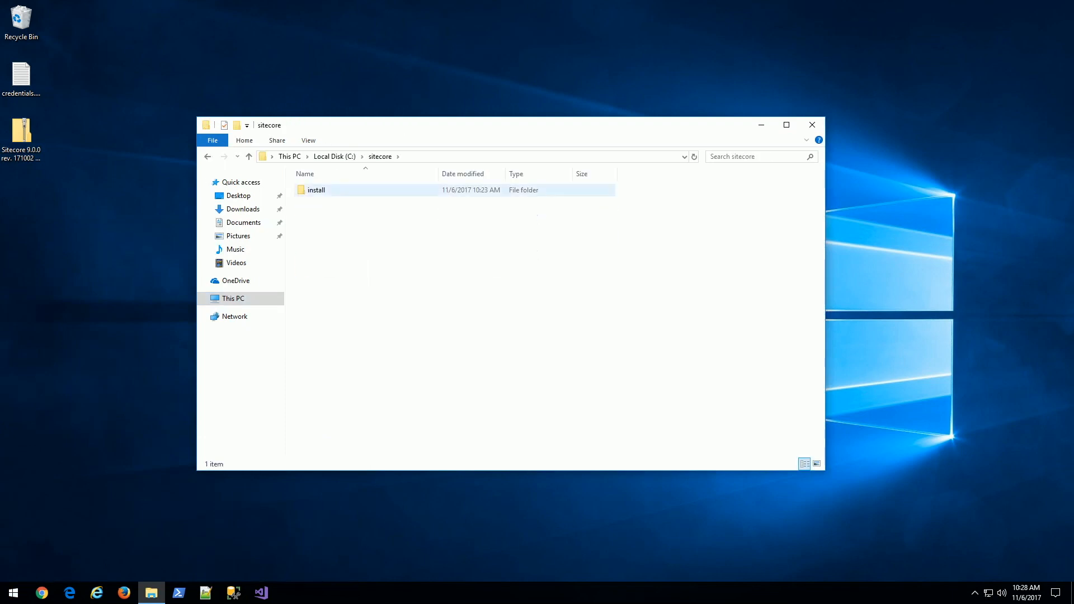
pyautogui.doubleClick(316, 190)
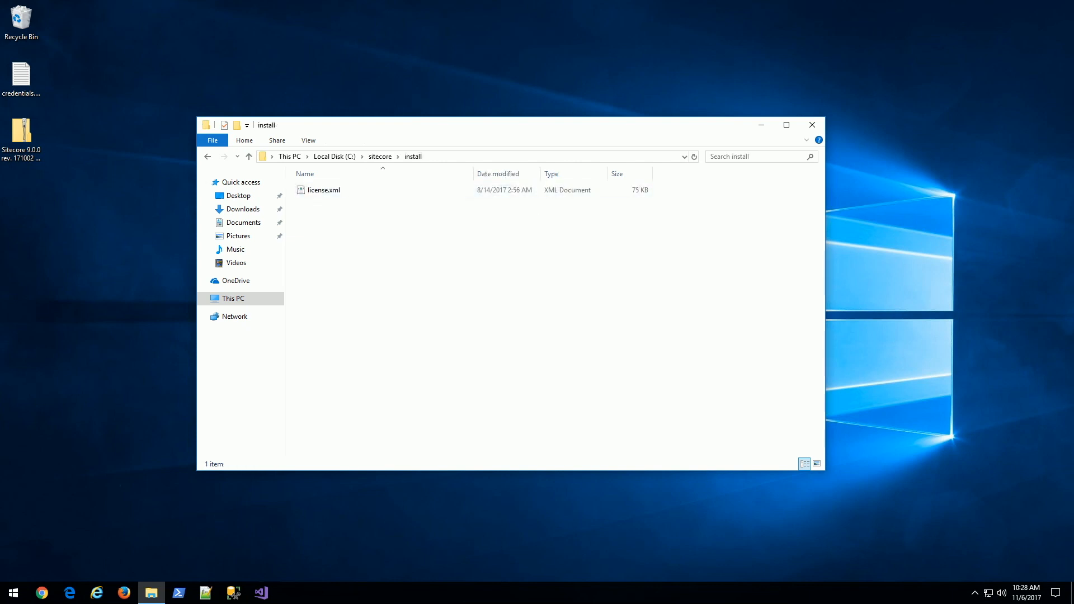
pyautogui.click(325, 190)
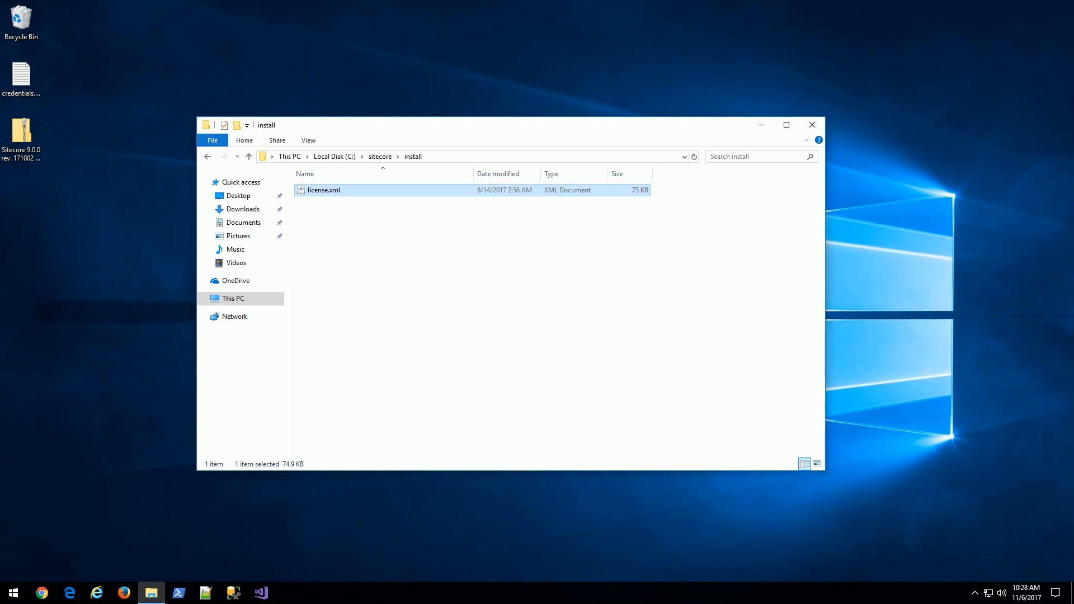
# Copy the single-instance and xp0xconnect scwdp zip packages from the Sitecore 9.0.0 zip into install.
pyautogui.doubleClick(21, 137)
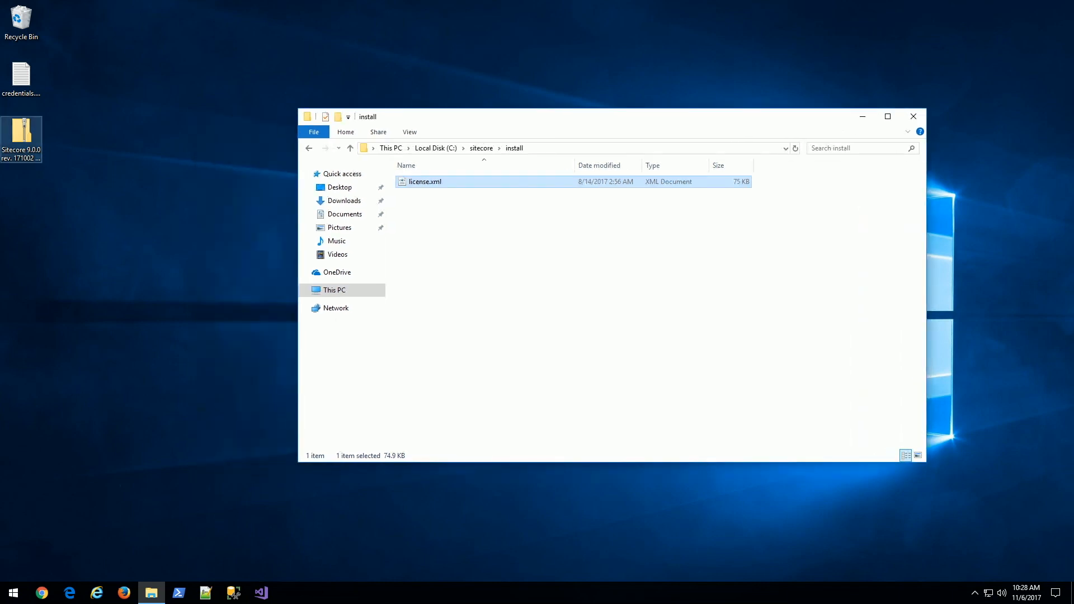
pyautogui.moveTo(727, 131); pyautogui.dragTo(434, 183)
pyautogui.moveTo(503, 117); pyautogui.dragTo(583, 75)
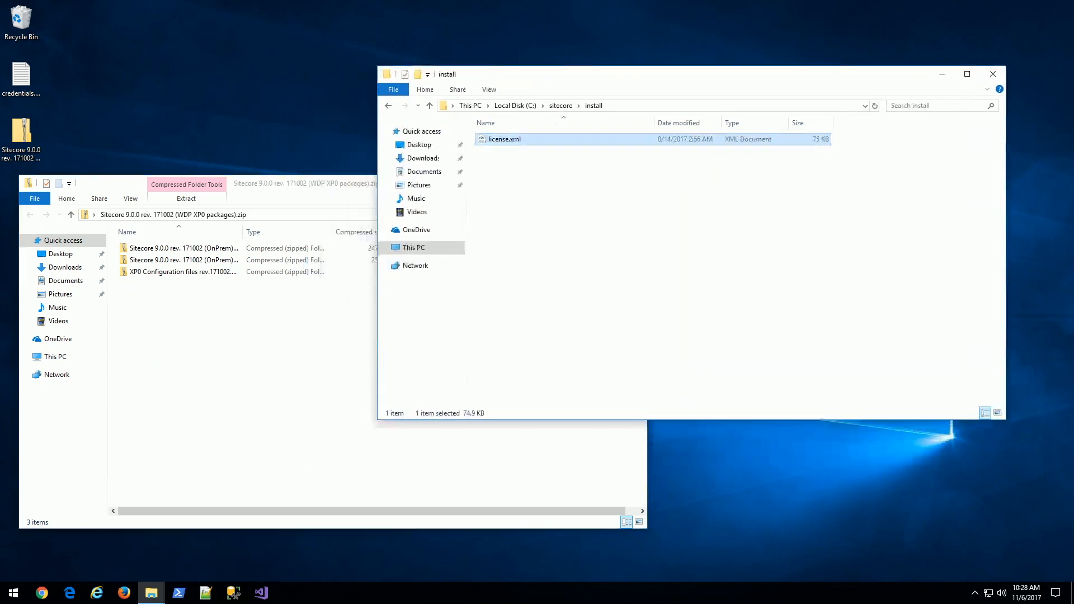
pyautogui.click(314, 184)
pyautogui.click(183, 248)
pyautogui.moveTo(242, 232); pyautogui.dragTo(348, 232)
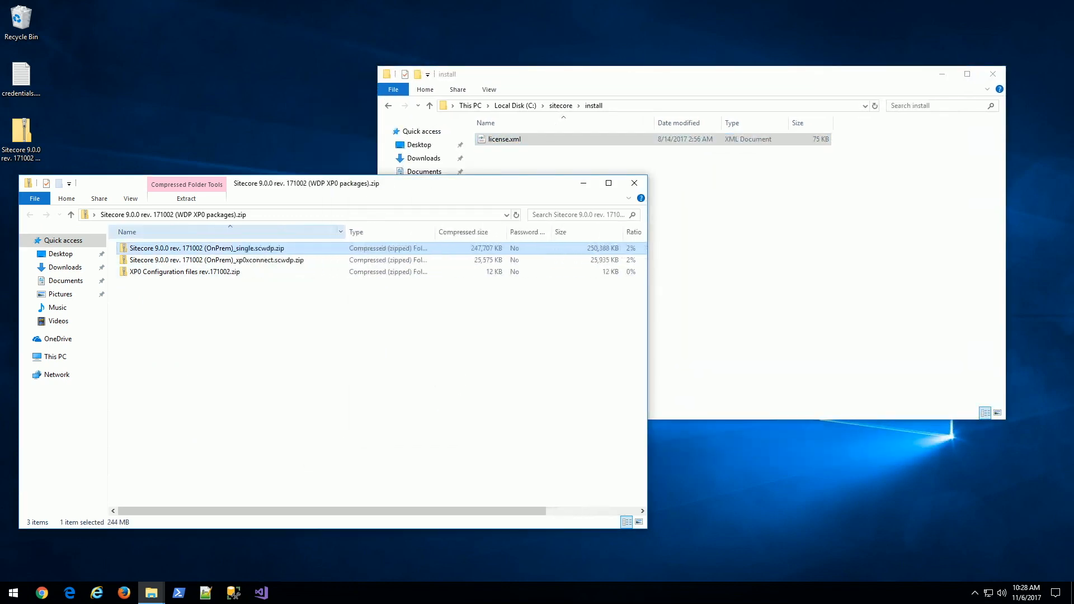
pyautogui.keyDown('ctrl'); pyautogui.click(280, 261); pyautogui.keyUp('ctrl')
pyautogui.moveTo(280, 260); pyautogui.dragTo(781, 240)
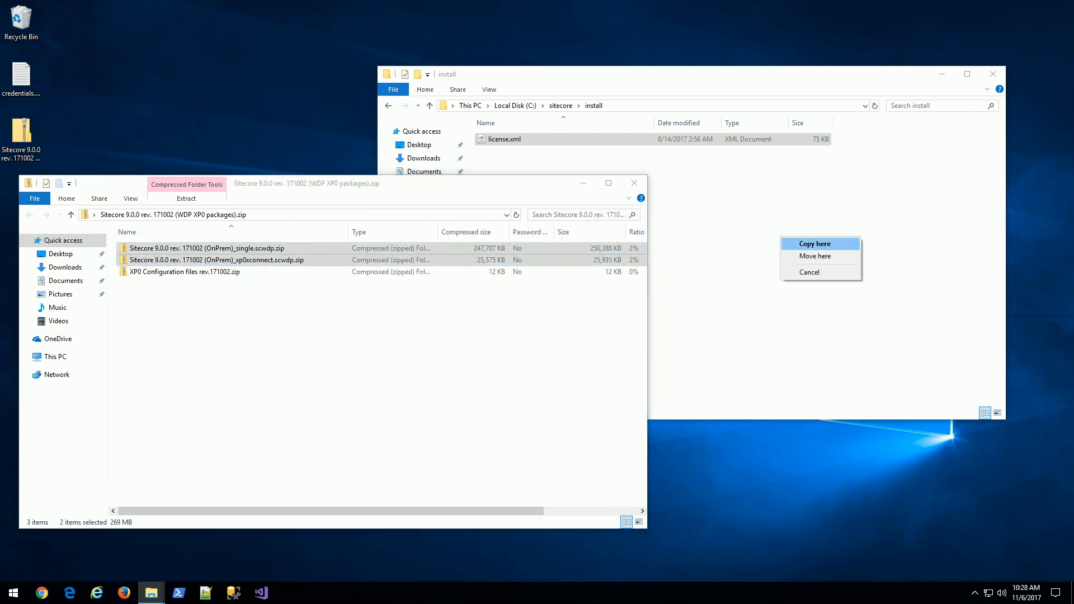
pyautogui.click(815, 245)
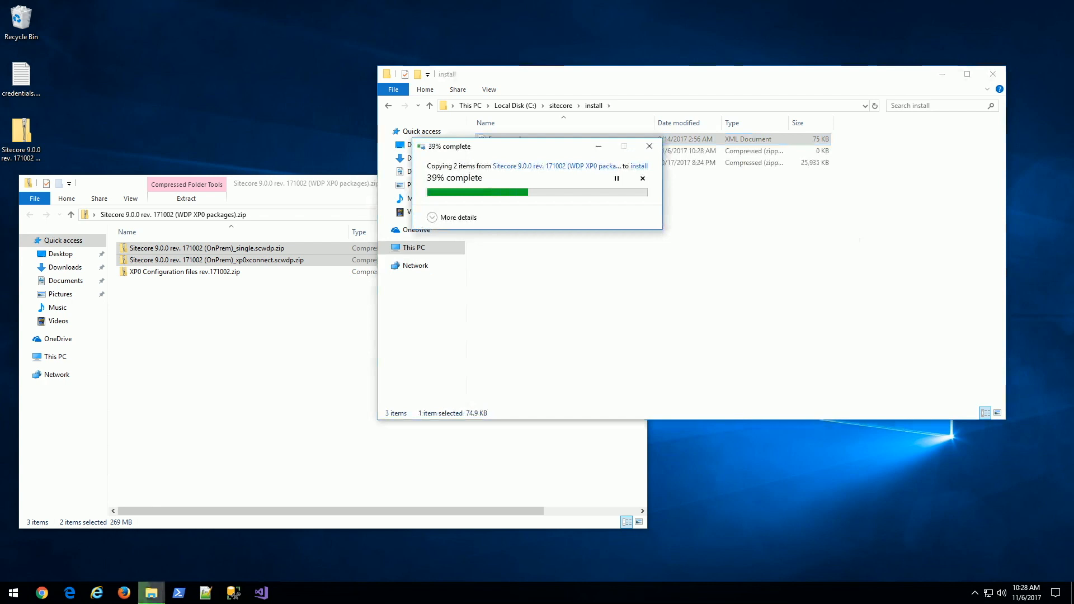
pyautogui.click(291, 347)
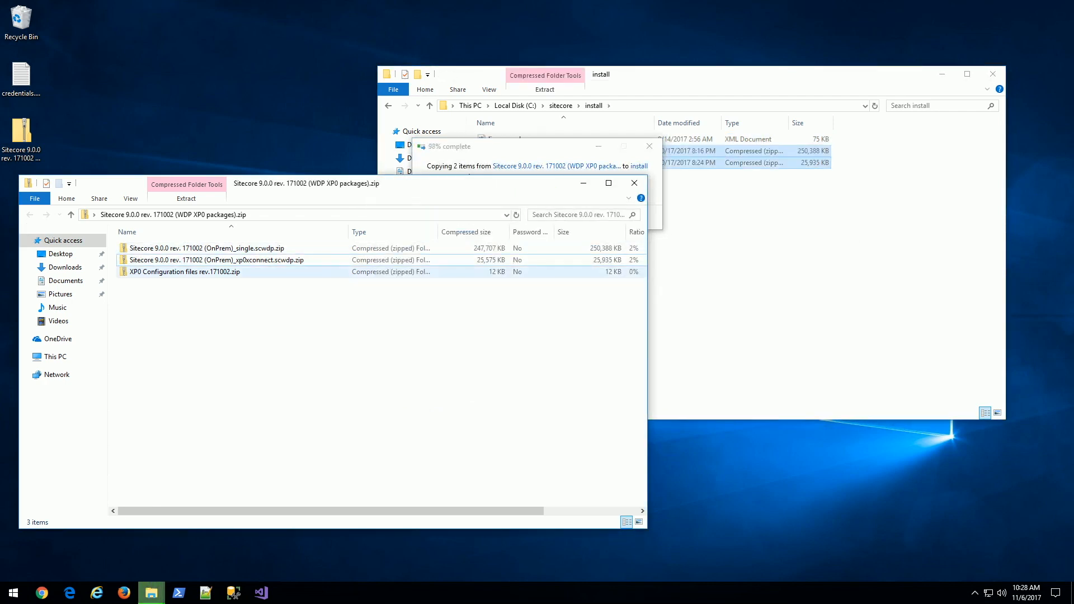
# Copy the five XP0 configuration JSON files from their zip into install.
pyautogui.doubleClick(185, 271)
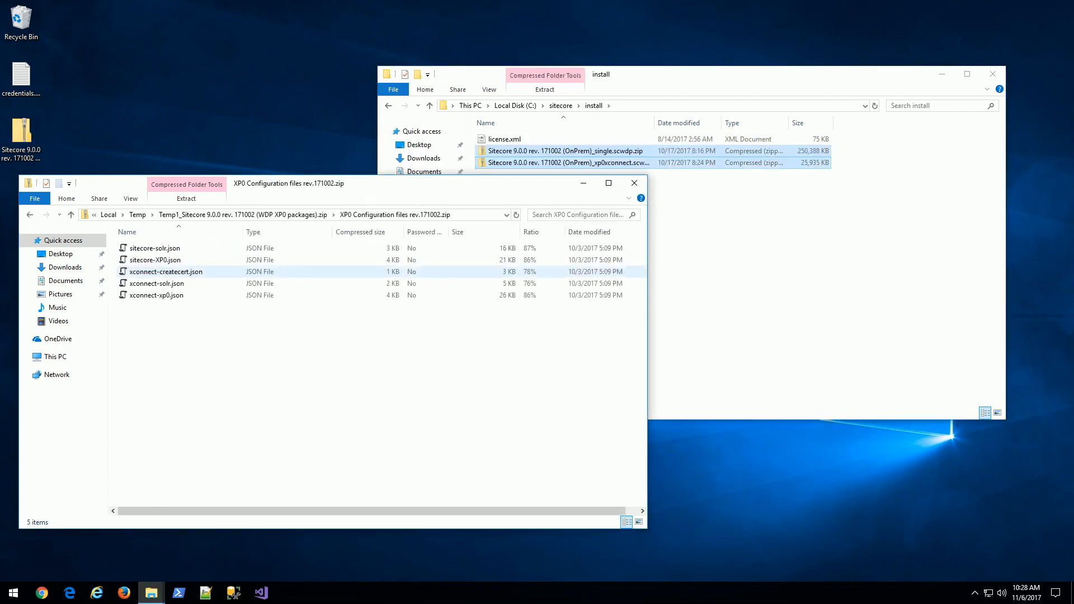
pyautogui.moveTo(314, 395); pyautogui.dragTo(799, 303)
pyautogui.click(393, 347)
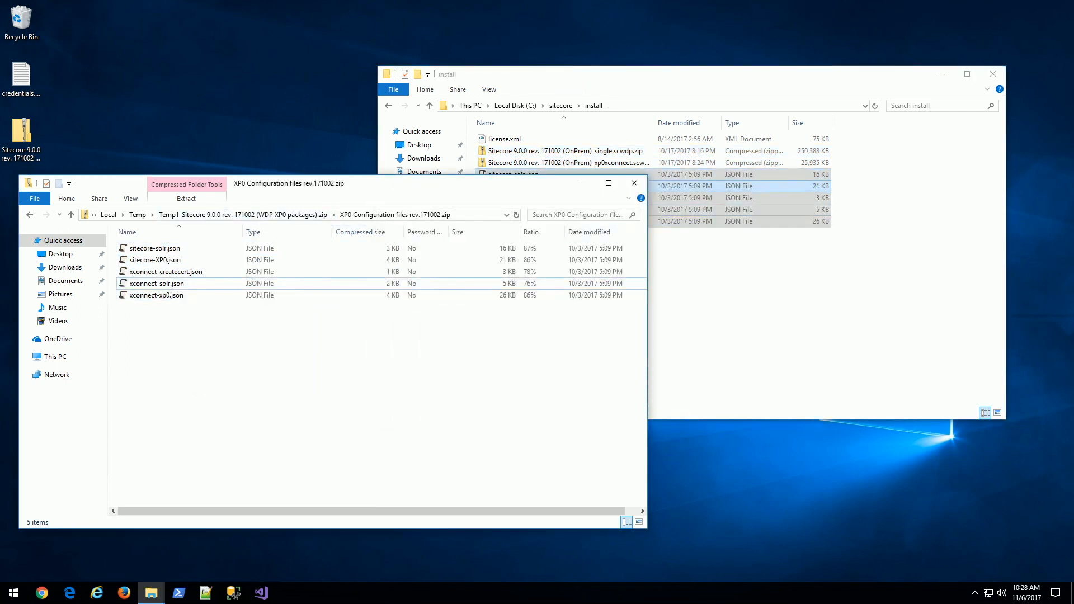
pyautogui.click(634, 183)
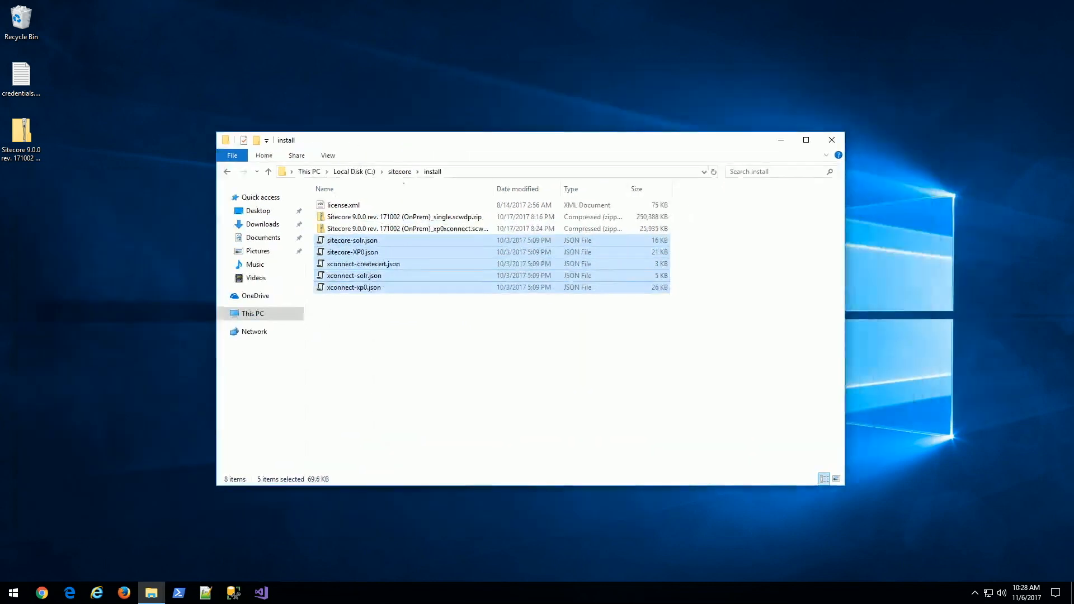
pyautogui.click(492, 380)
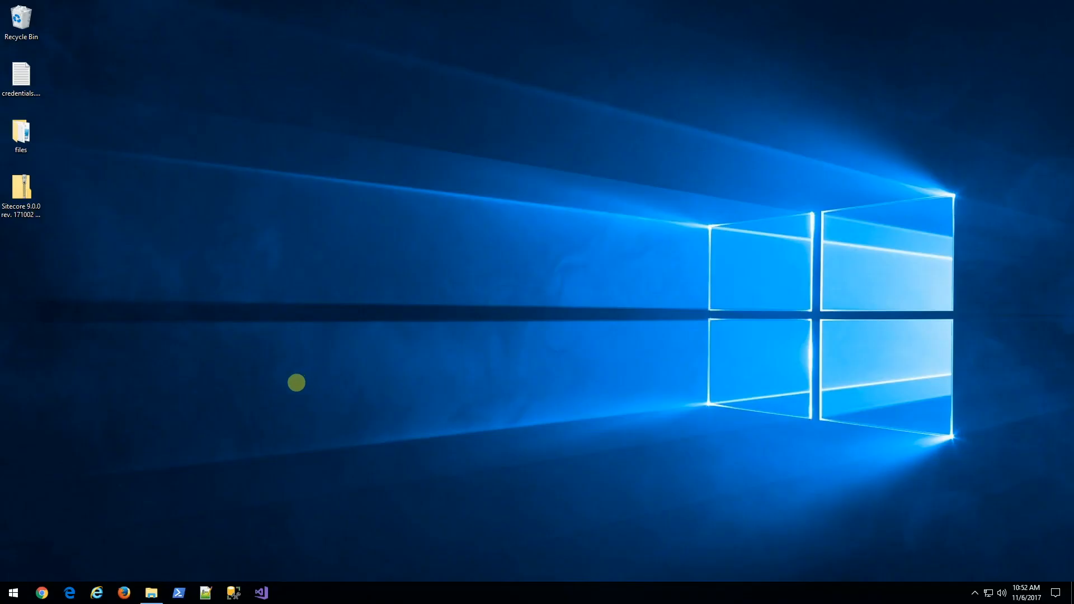
# Google 'solr' and download solr-6.6.2.zip from the Apache Solr archive's 6.6.2 folder.
pyautogui.click(42, 593)
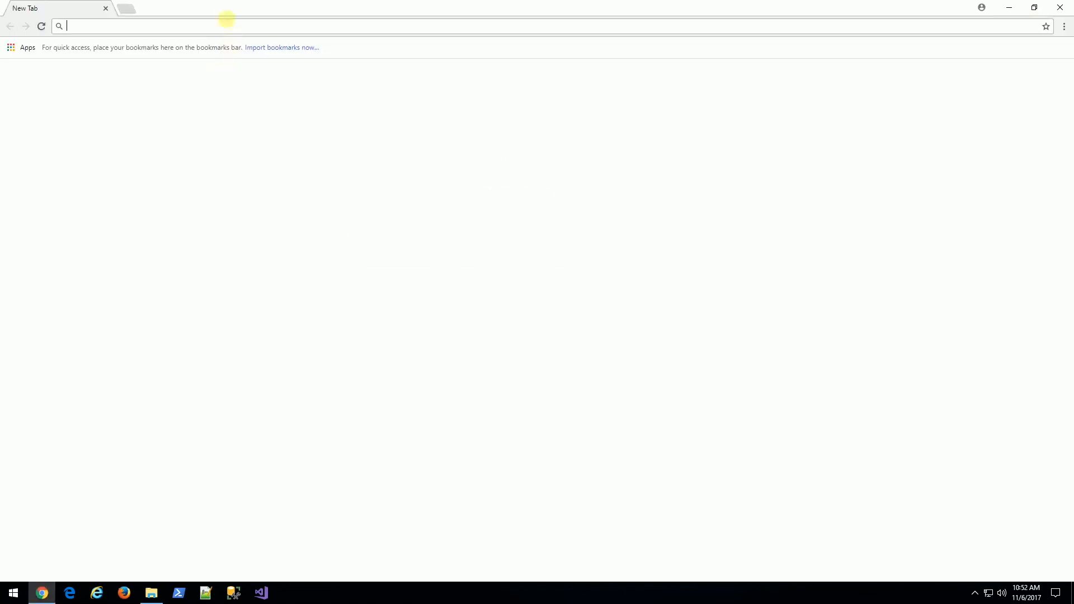
pyautogui.write('solr')
pyautogui.press('Return')
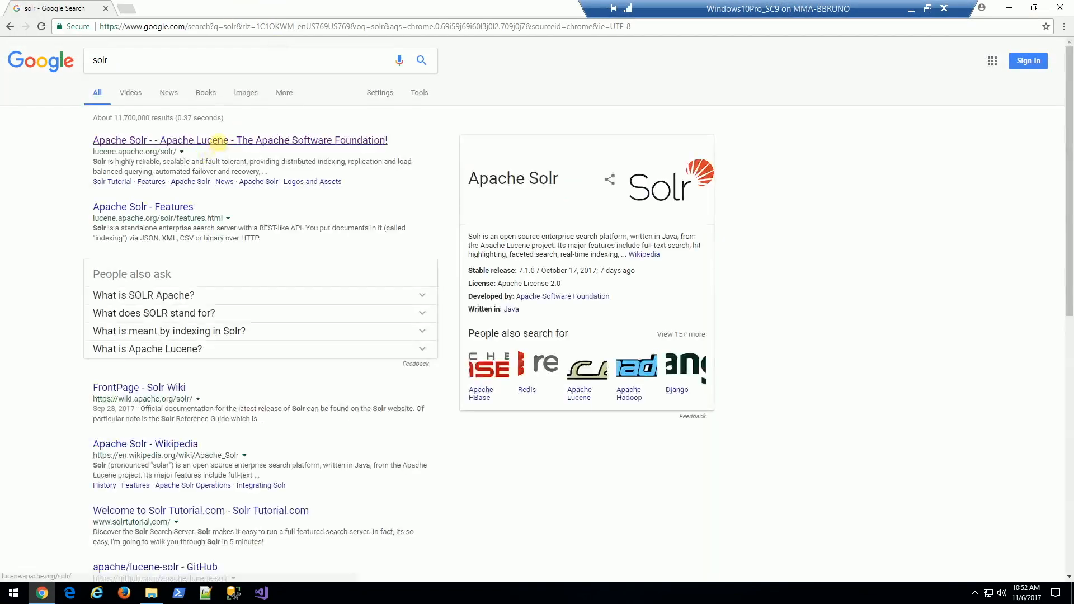
pyautogui.click(218, 143)
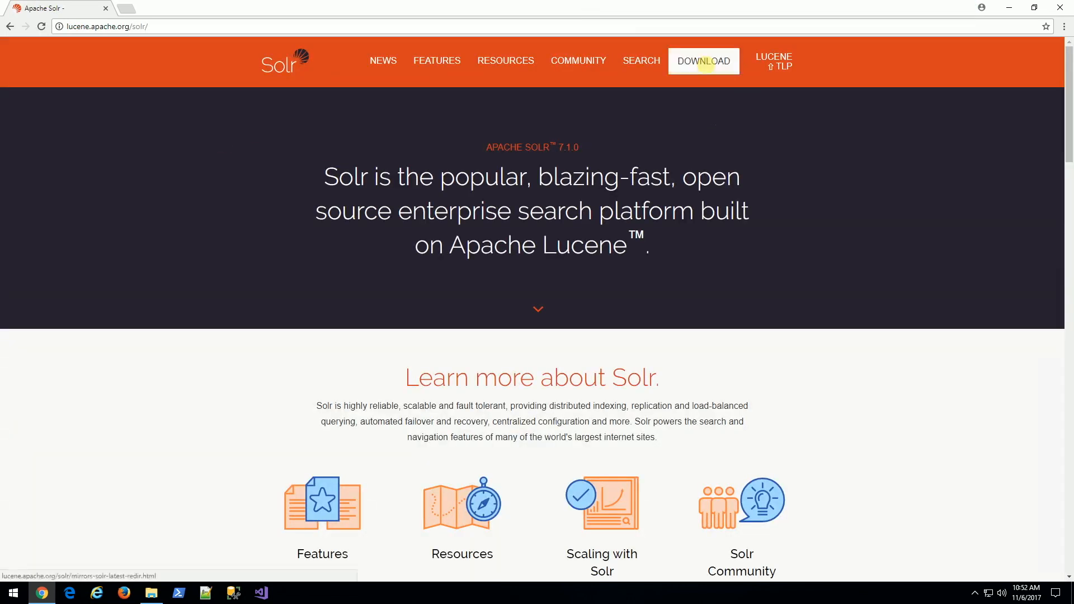
pyautogui.click(704, 61)
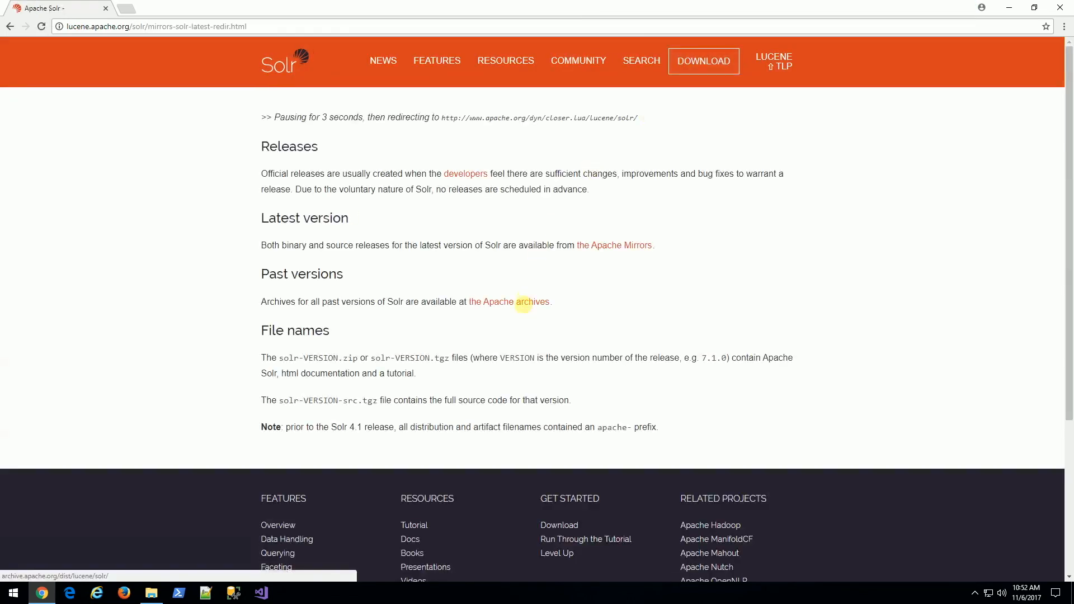
pyautogui.click(523, 303)
pyautogui.scroll(-10, 293, 319)
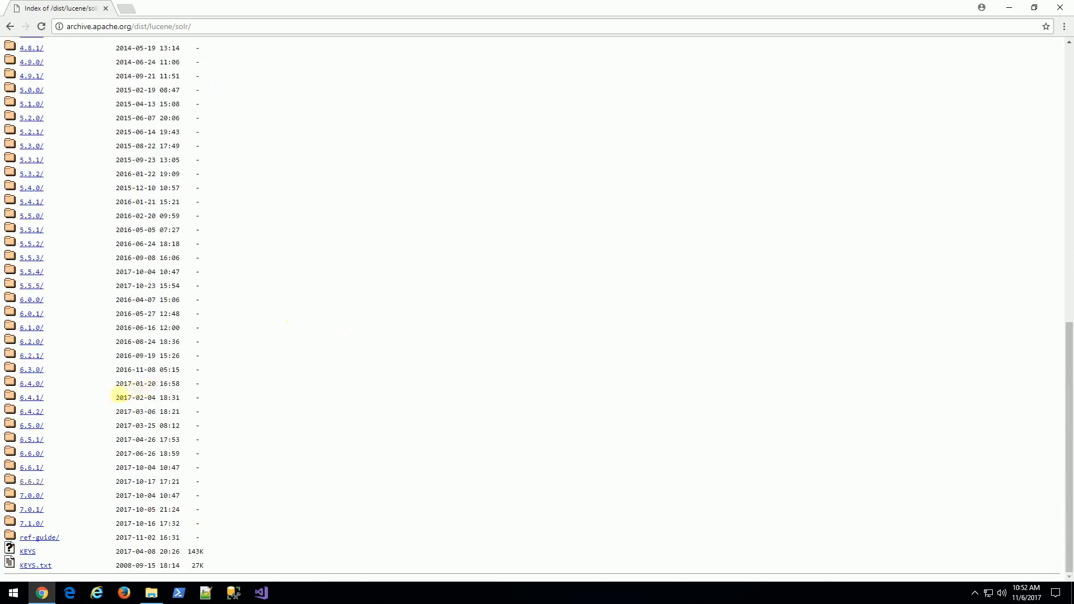
pyautogui.click(32, 482)
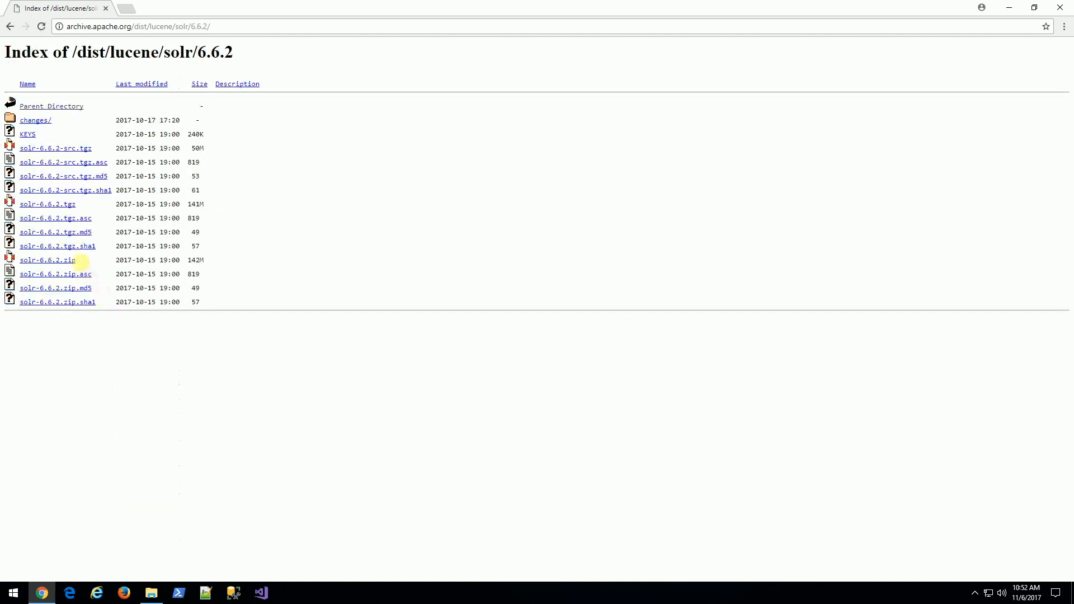
pyautogui.click(69, 260)
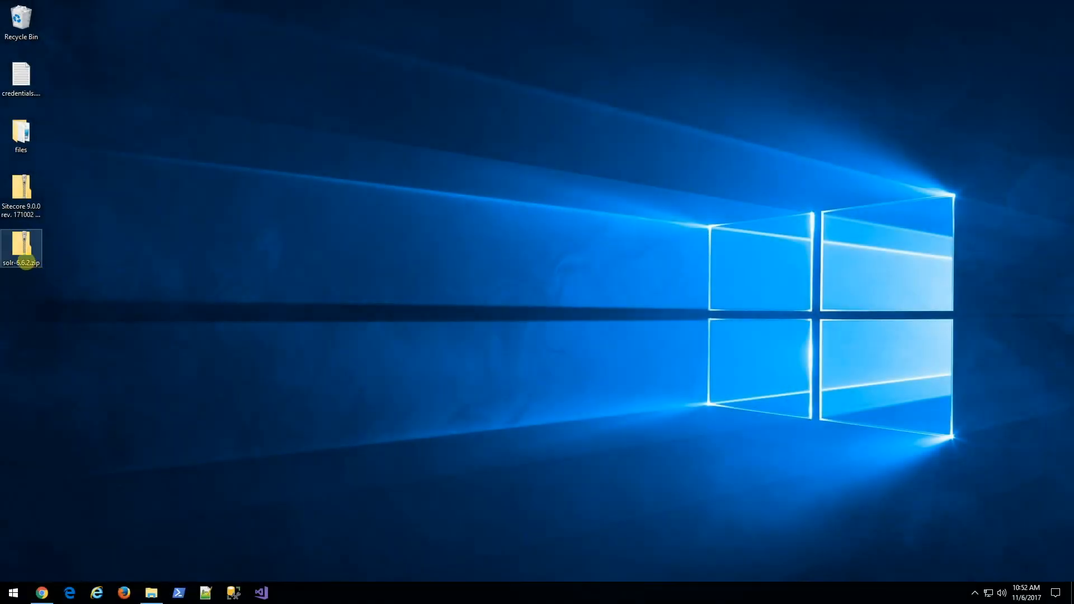
# Copy the solr-6.6.2 folder from the downloaded zip into C:\sitecore.
pyautogui.doubleClick(27, 261)
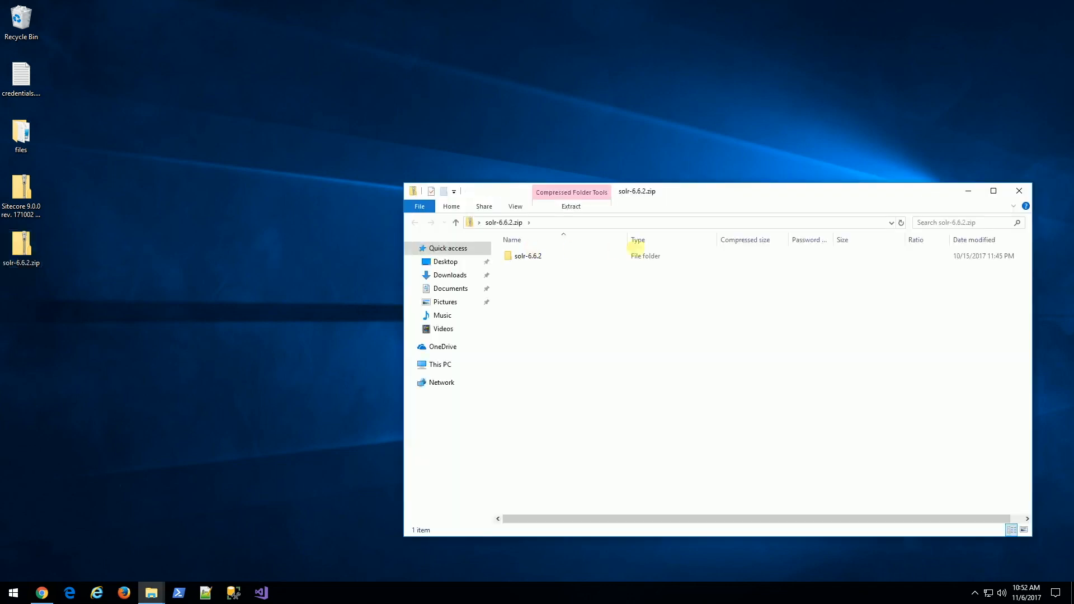
pyautogui.moveTo(678, 194); pyautogui.dragTo(326, 66)
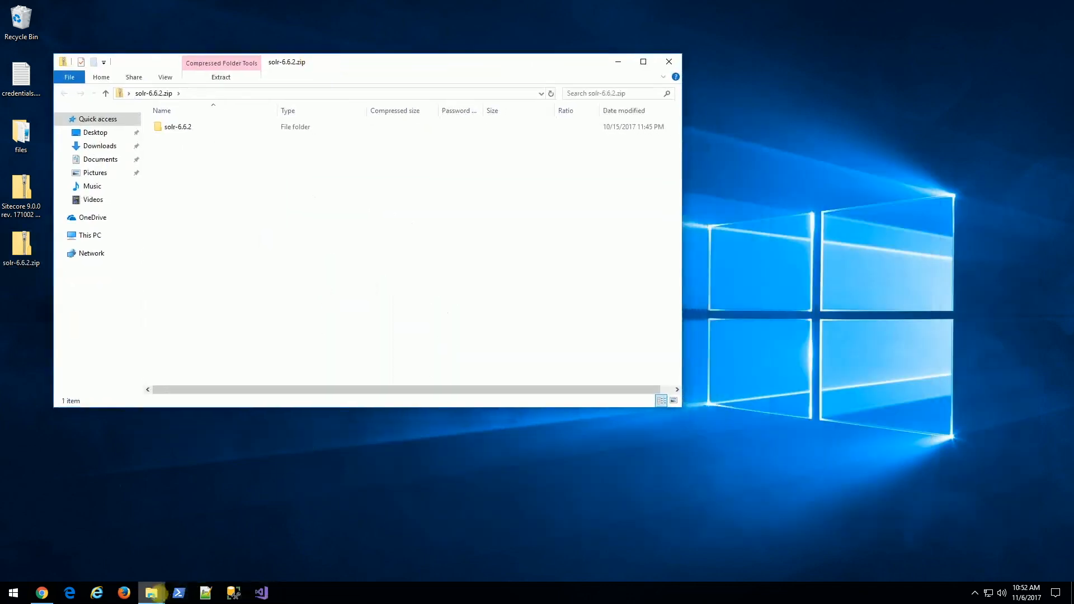
pyautogui.click(151, 593)
pyautogui.click(105, 544)
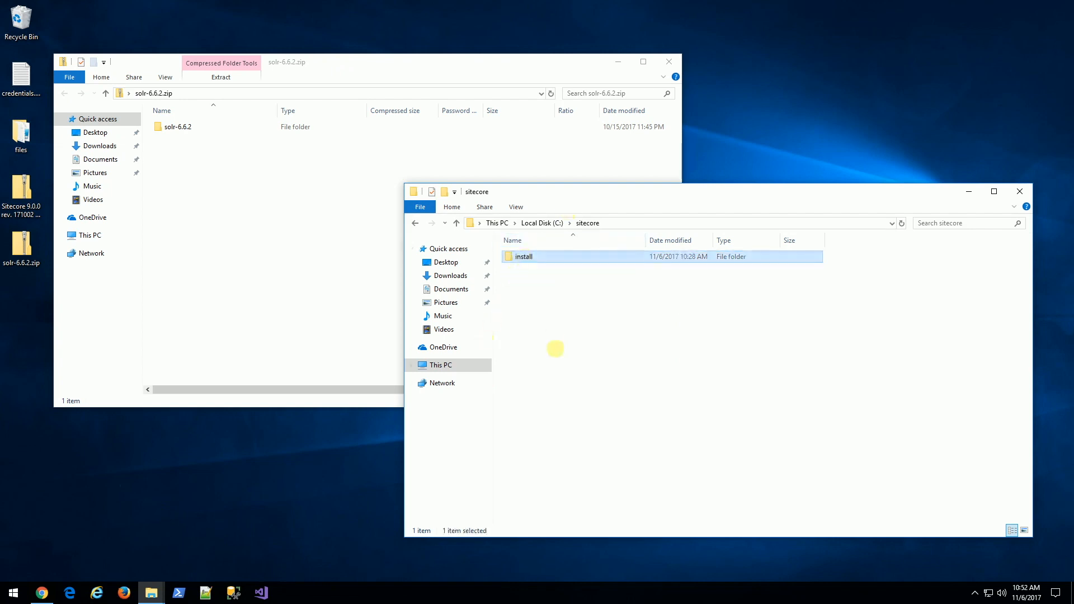
pyautogui.moveTo(170, 130); pyautogui.dragTo(600, 344)
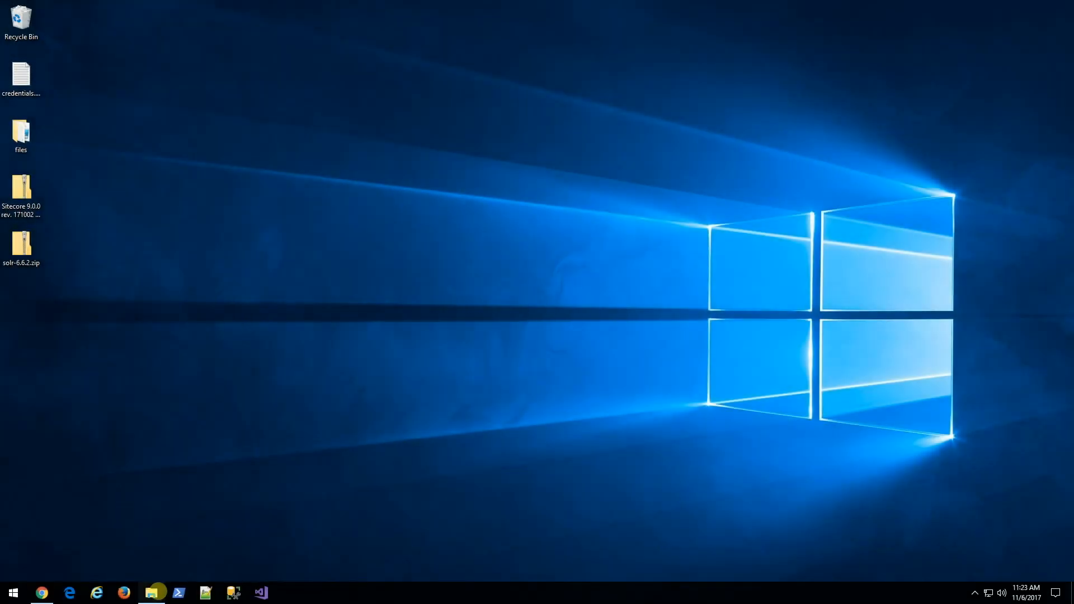
# Open solr-6.6.2\bin and bring up the context menu on its empty file list.
pyautogui.click(152, 593)
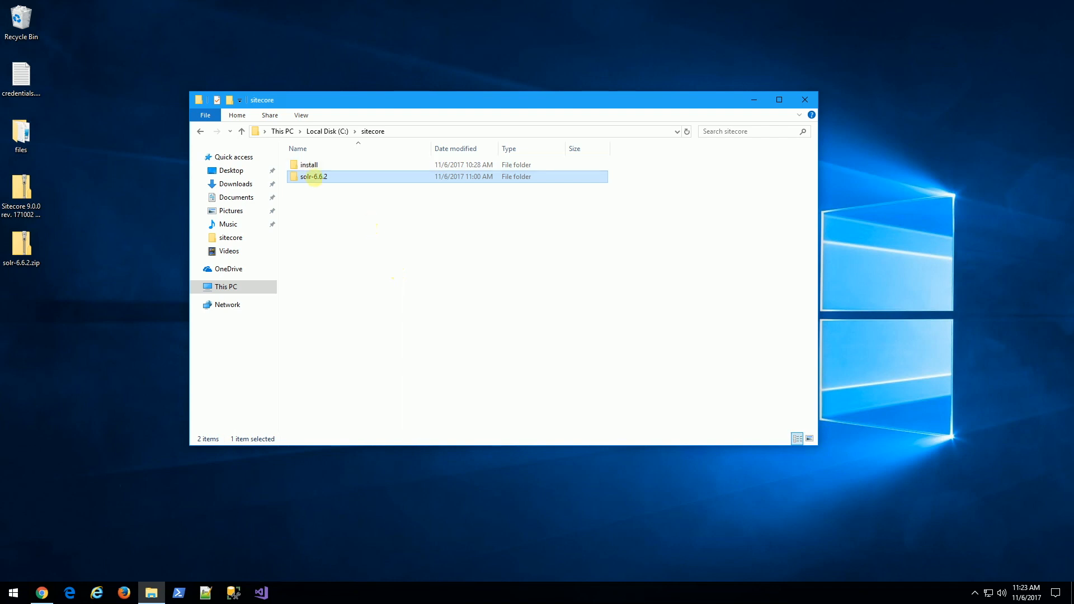
pyautogui.doubleClick(313, 177)
pyautogui.doubleClick(305, 164)
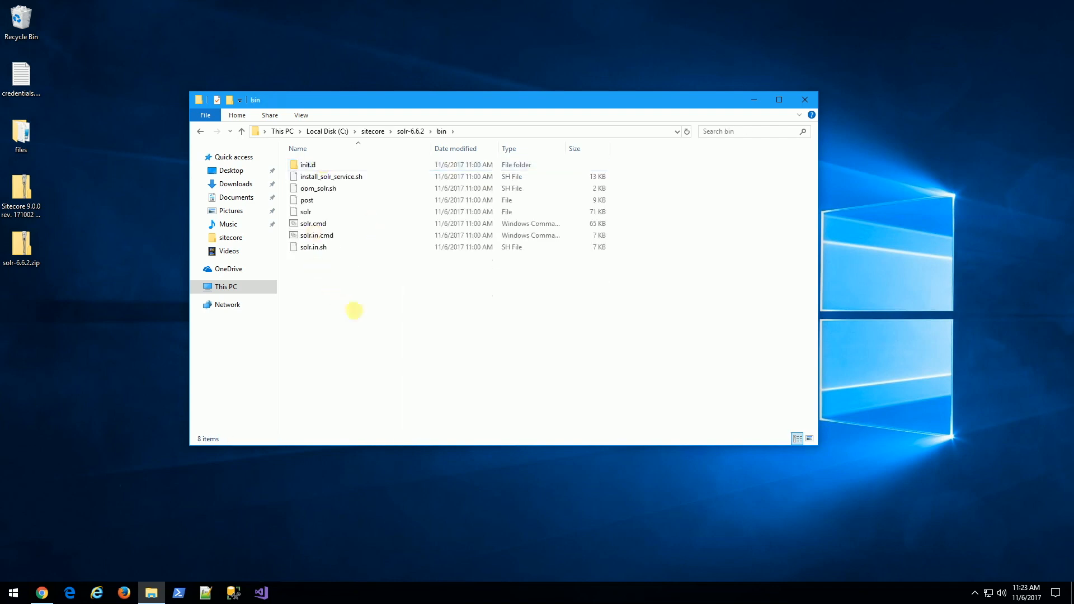
pyautogui.keyDown('shift'); pyautogui.rightClick(421, 297); pyautogui.keyUp('shift')
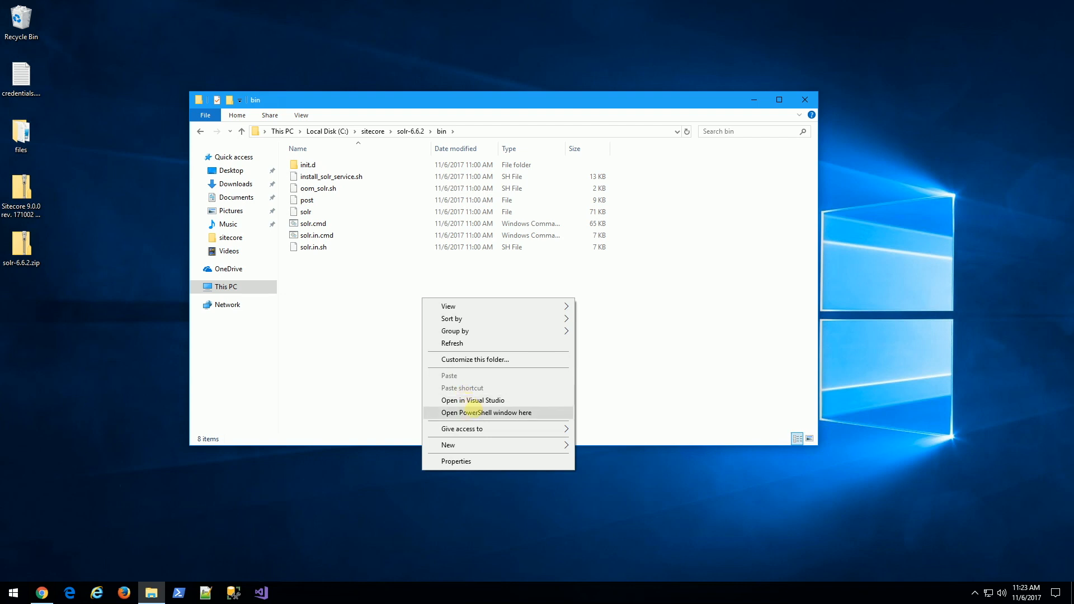
# Start Solr with .\solr start -p 8983 and confirm the dashboard at localhost:8983/solr.
pyautogui.click(472, 410)
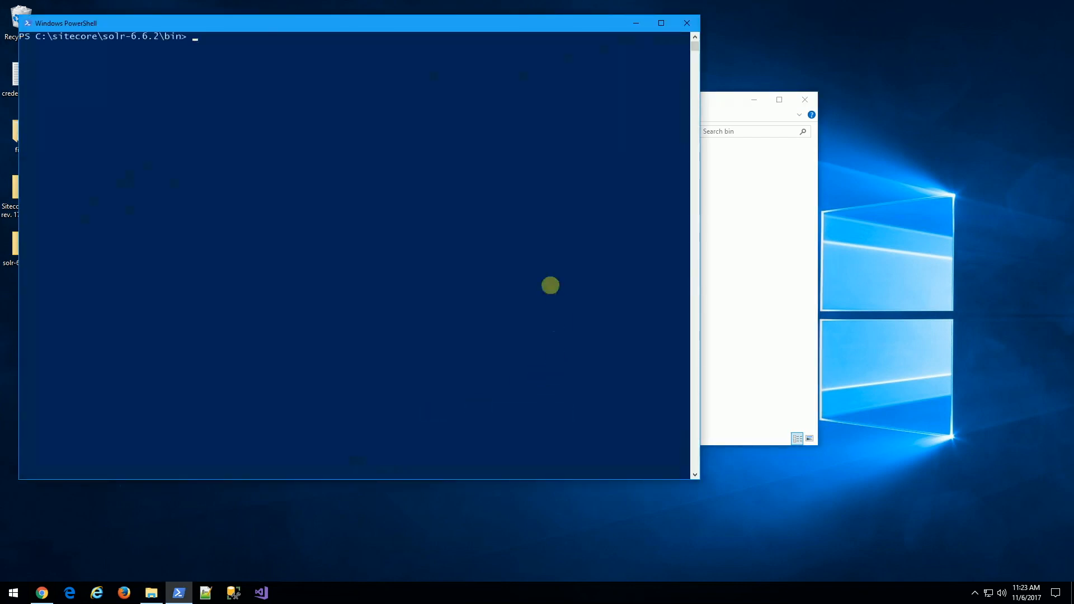
pyautogui.write('.\\solr start -p 8983')
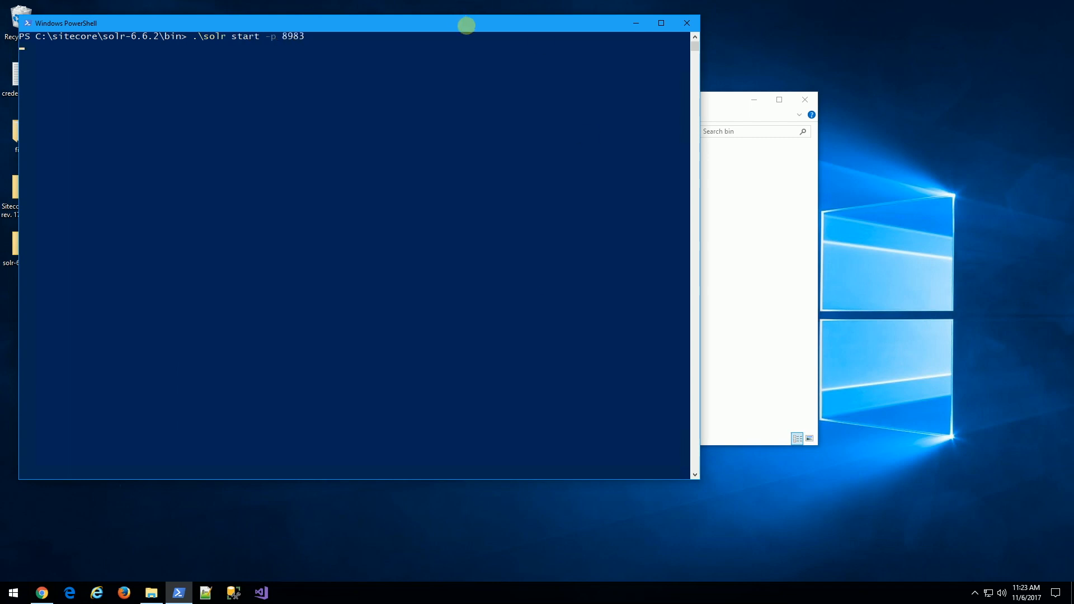
pyautogui.moveTo(465, 24); pyautogui.dragTo(507, 32)
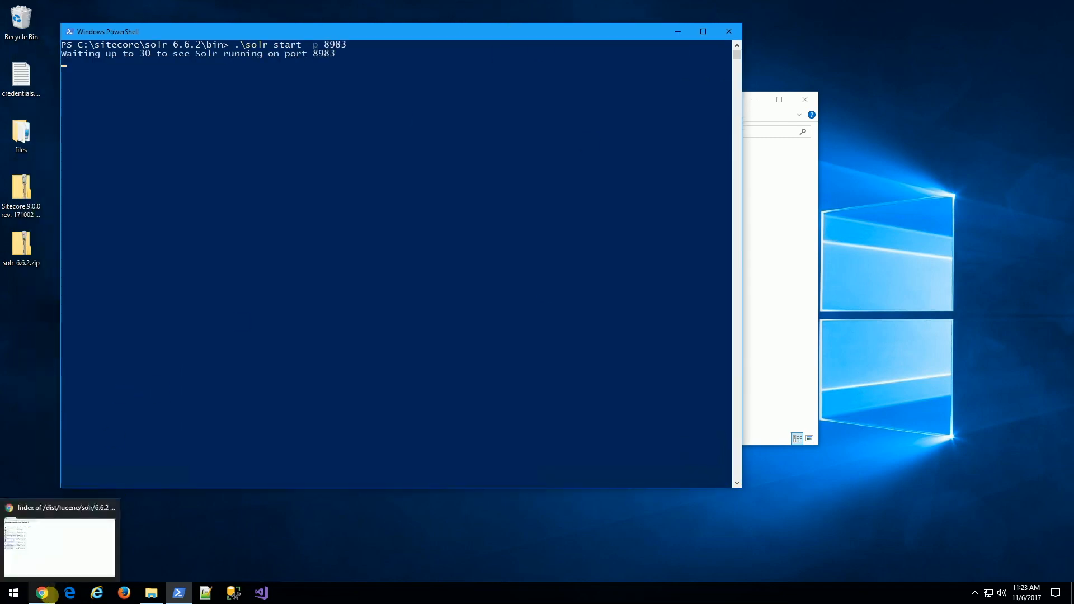
pyautogui.click(44, 593)
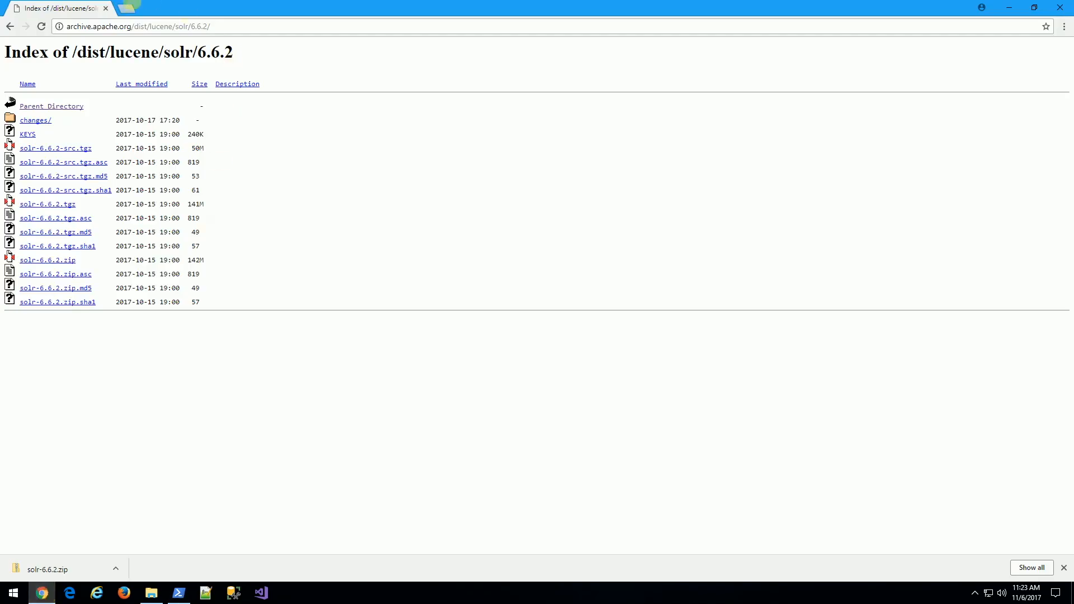
pyautogui.click(127, 8)
pyautogui.write('localhost:8983/solr/')
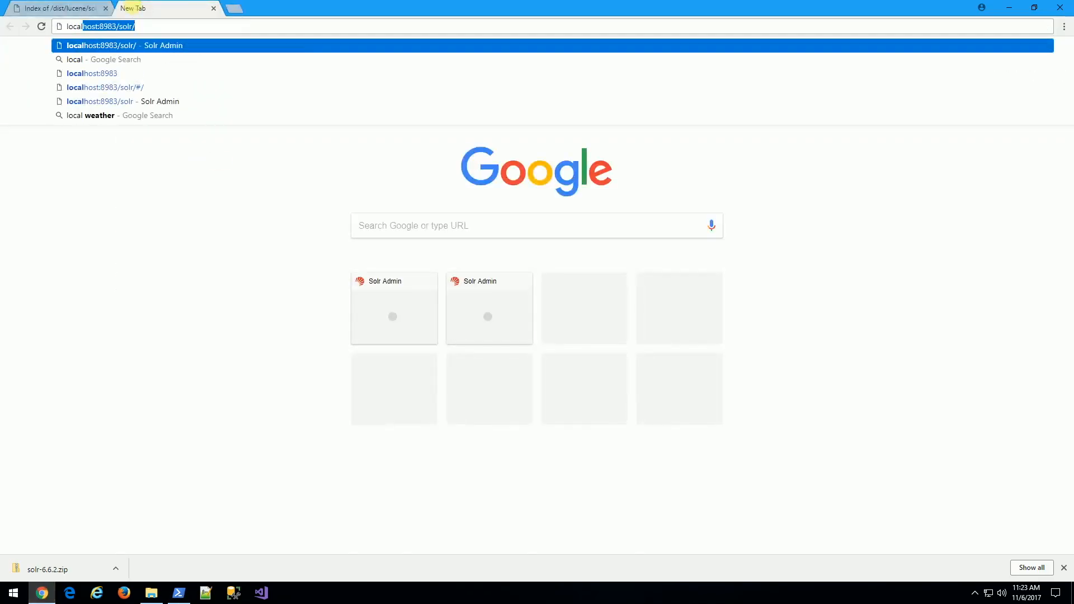
pyautogui.press('Return')
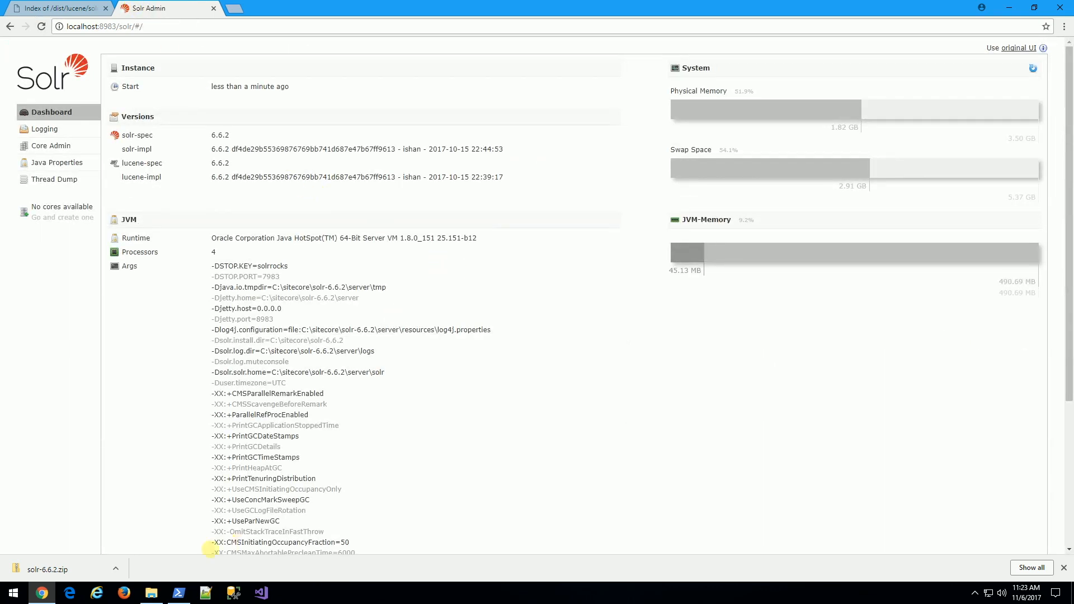
# Stop Solr with .\solr stop -p 8983.
pyautogui.click(178, 592)
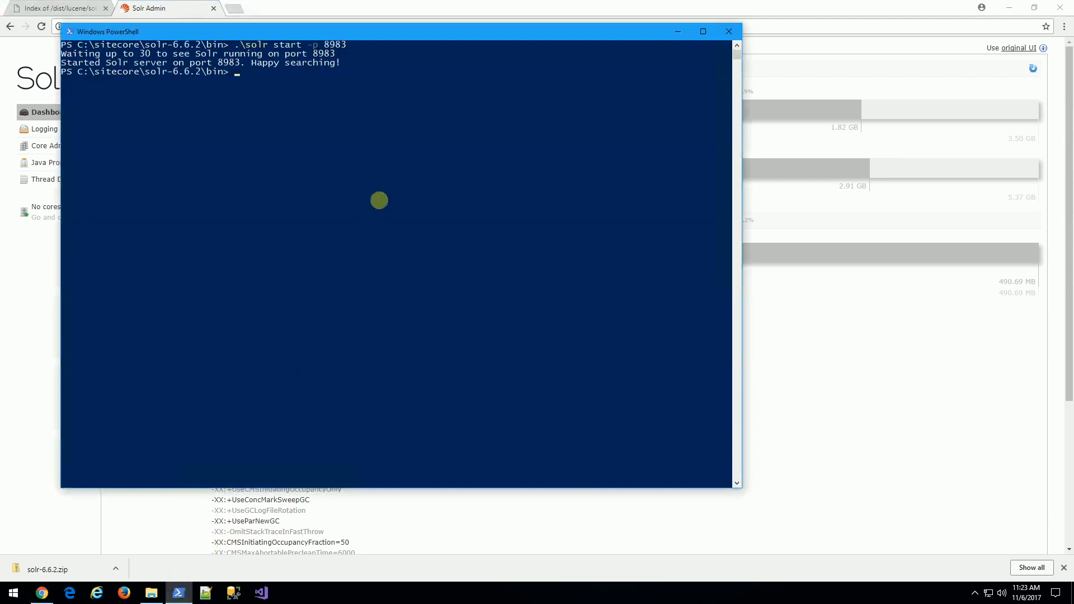
pyautogui.write('.\\solr stop -p 8983')
pyautogui.press('Return')
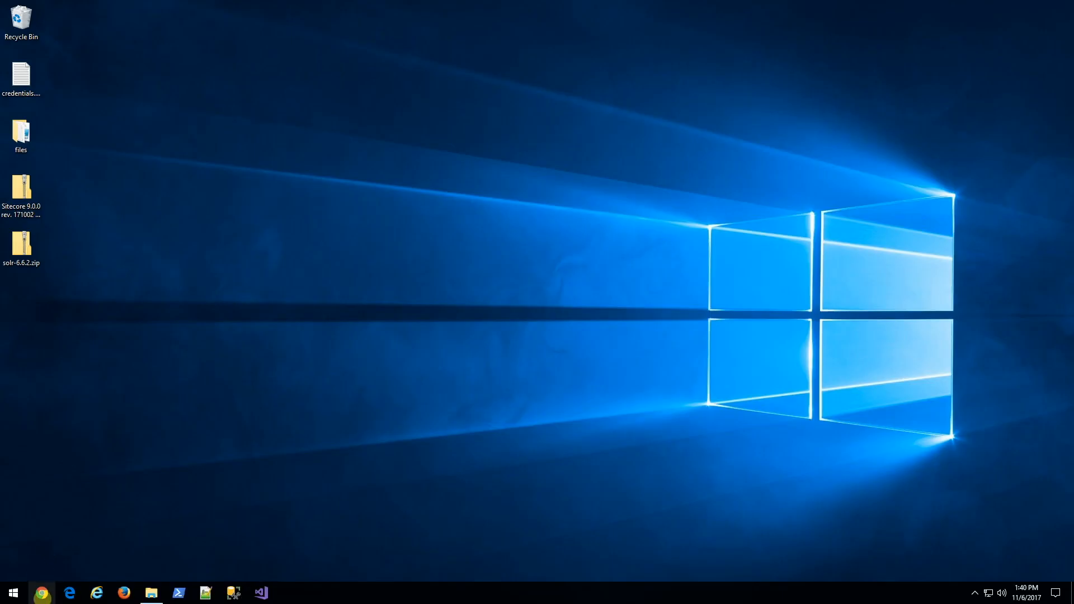
# Bring Chrome up on a new tab.
pyautogui.click(42, 591)
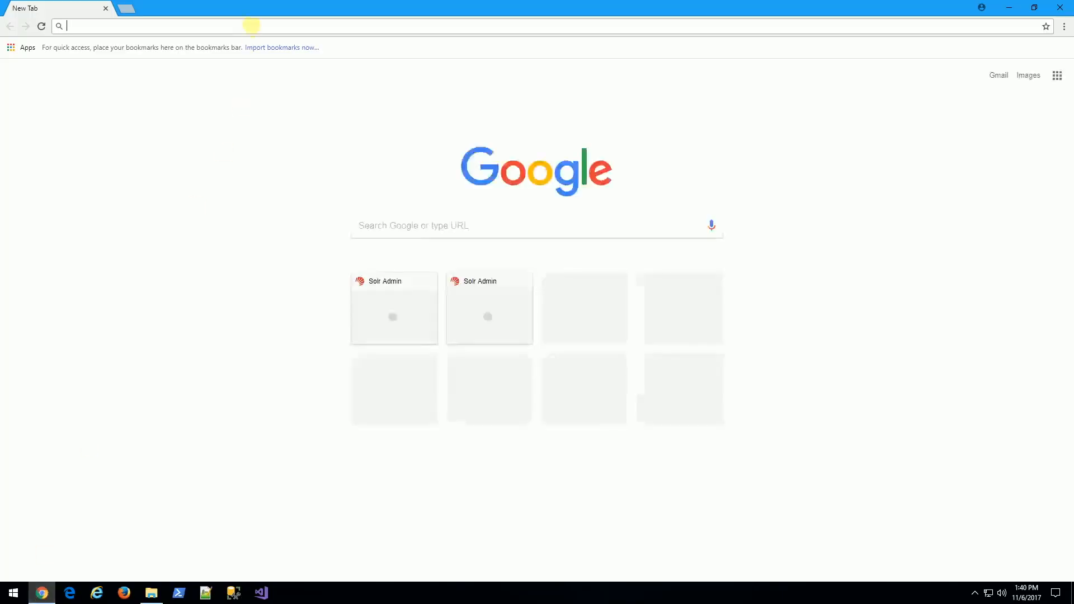
# Google 'nssm' and download the nssm 2.24-101-g897c7ad pre-release zip from nssm.cc.
pyautogui.write('nssm')
pyautogui.press('Return')
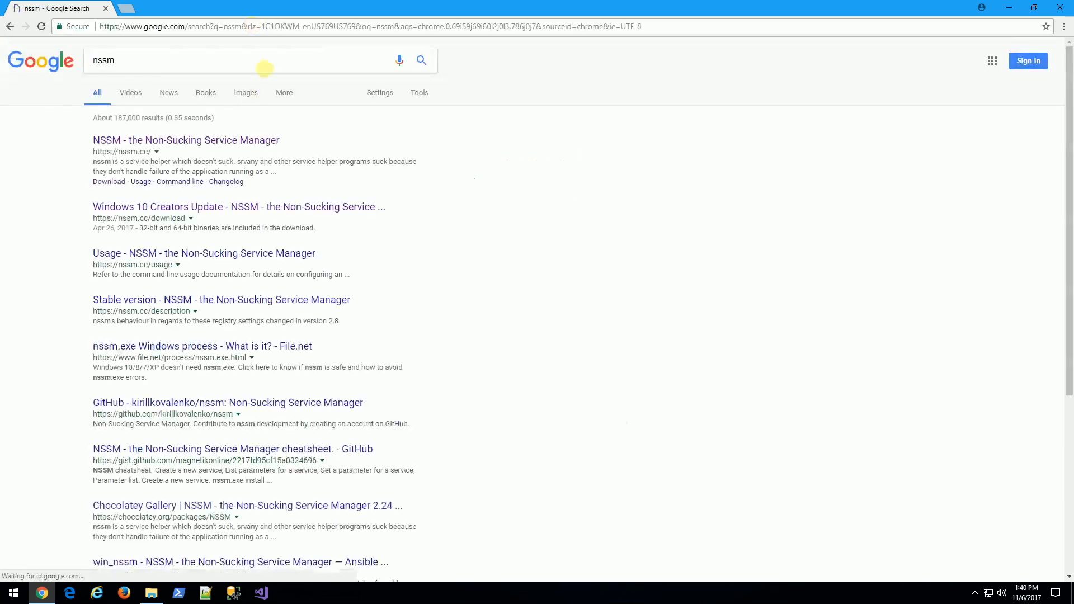
pyautogui.click(216, 141)
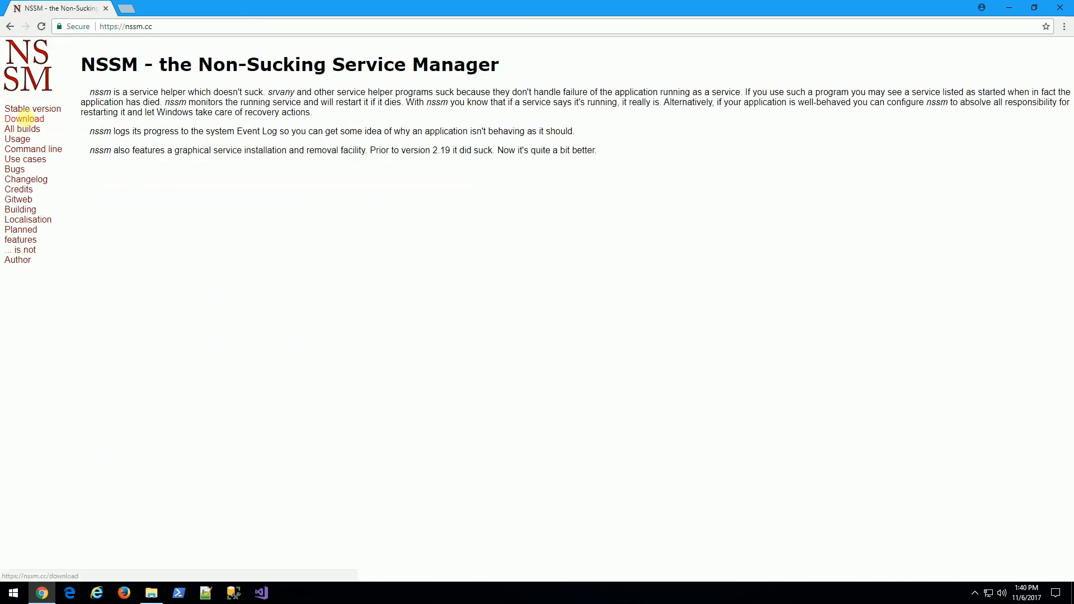
pyautogui.click(24, 118)
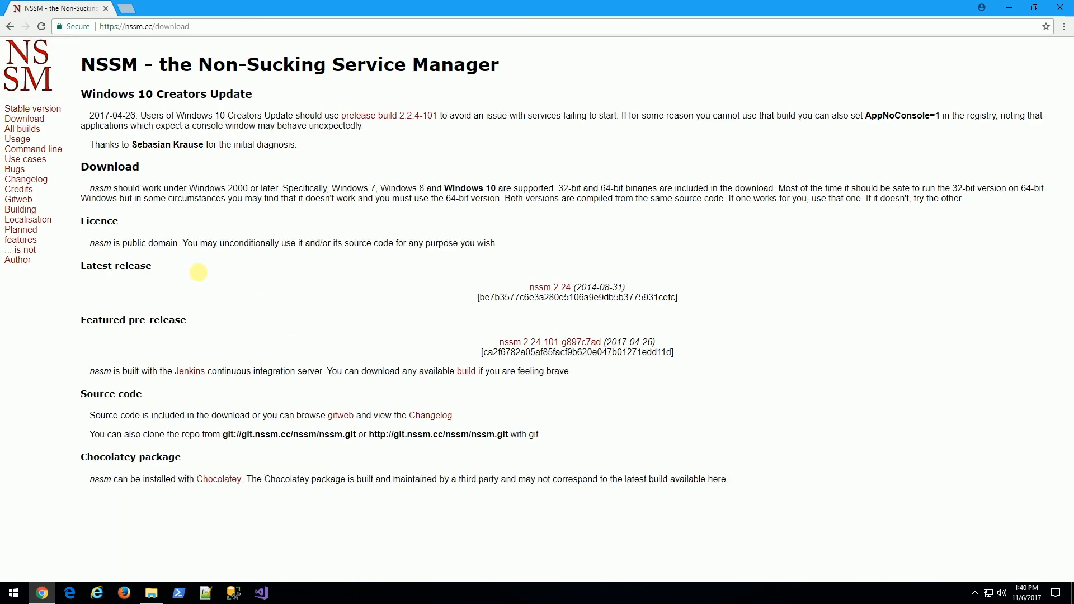
pyautogui.click(571, 342)
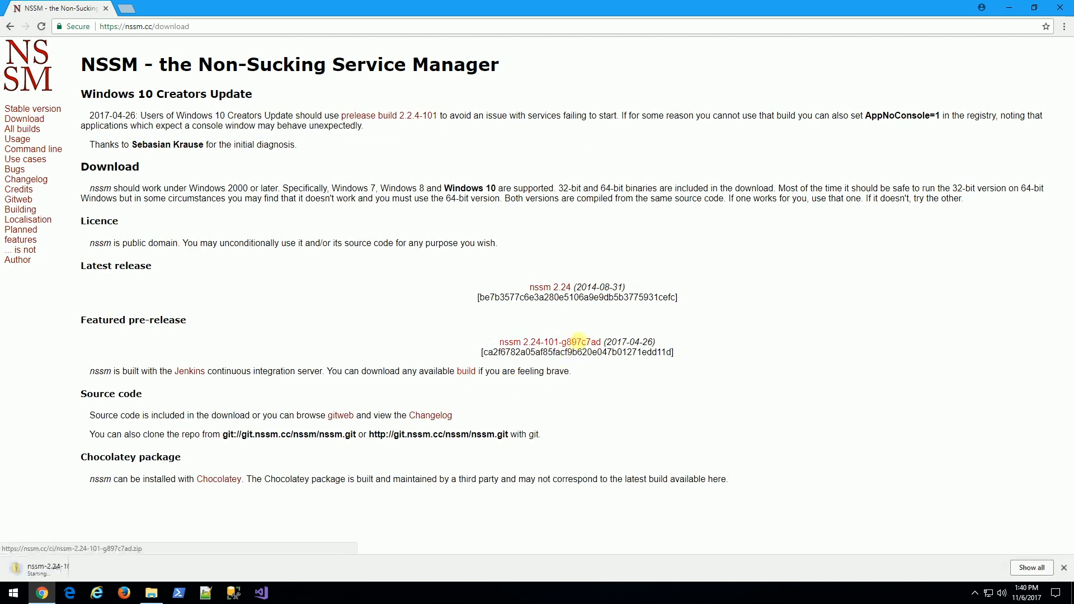
# Copy the nssm-2.24-101-g897c7ad folder from its zip into C:\sitecore.
pyautogui.click(1000, 9)
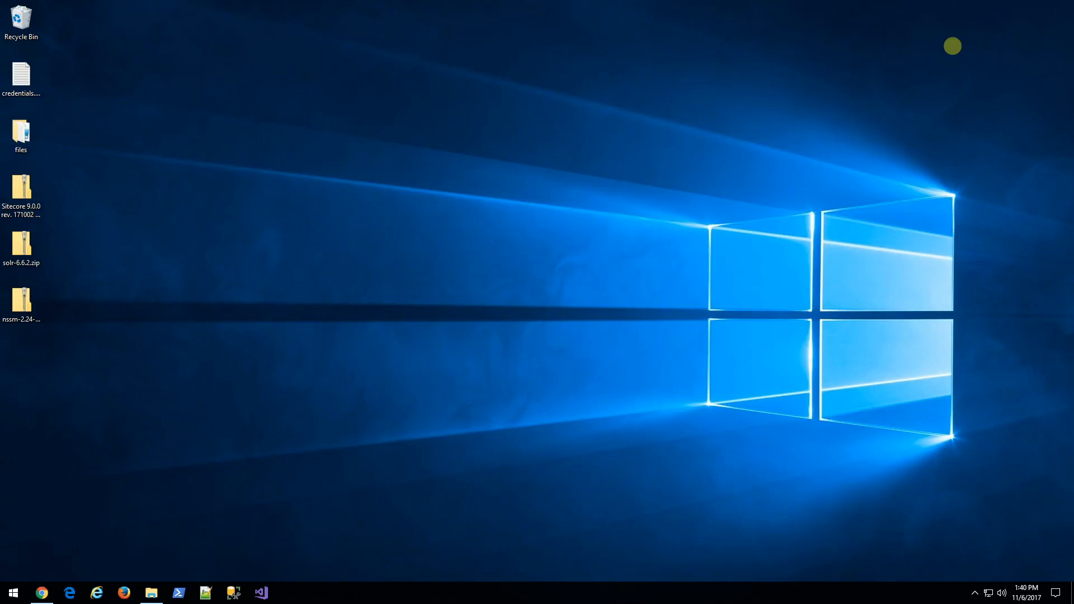
pyautogui.click(151, 593)
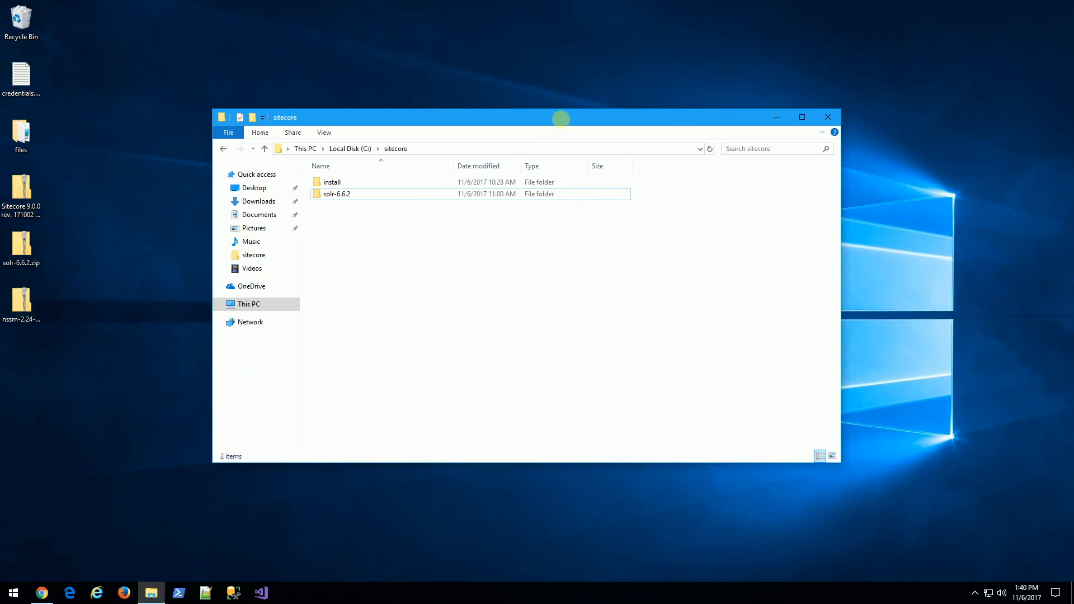
pyautogui.moveTo(561, 117); pyautogui.dragTo(629, 66)
pyautogui.doubleClick(25, 327)
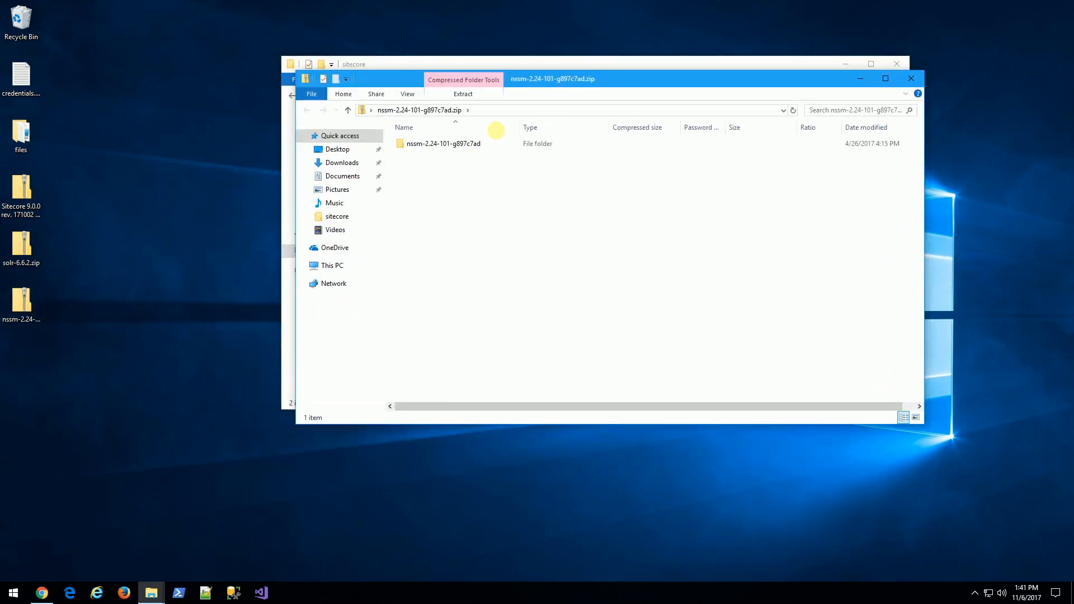
pyautogui.moveTo(543, 83); pyautogui.dragTo(325, 223)
pyautogui.click(230, 283)
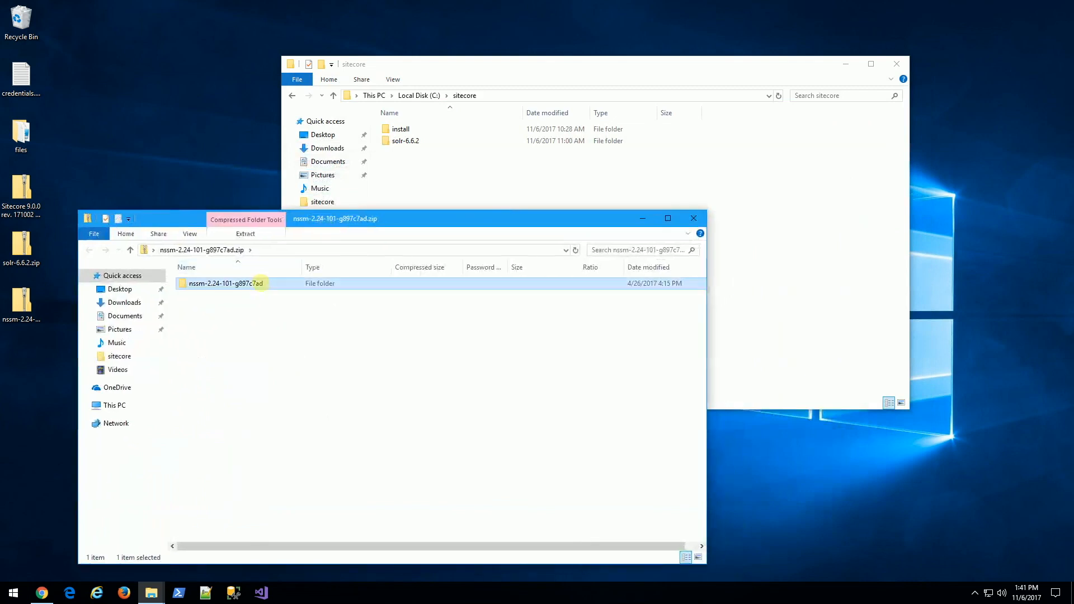
pyautogui.moveTo(229, 284); pyautogui.dragTo(489, 178)
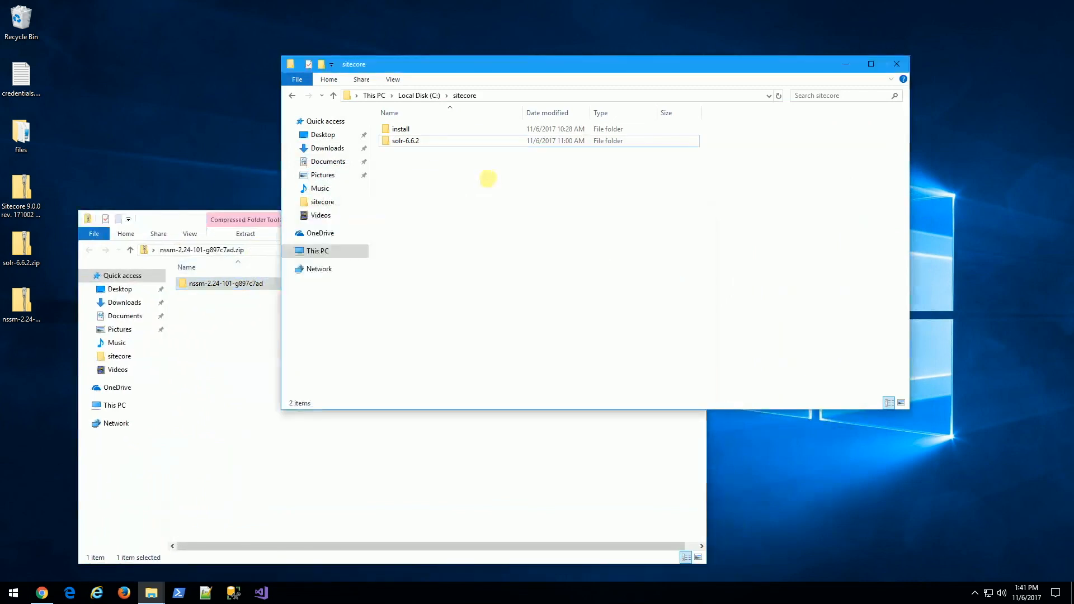
# Rename the copied folder to nssm.
pyautogui.click(442, 141)
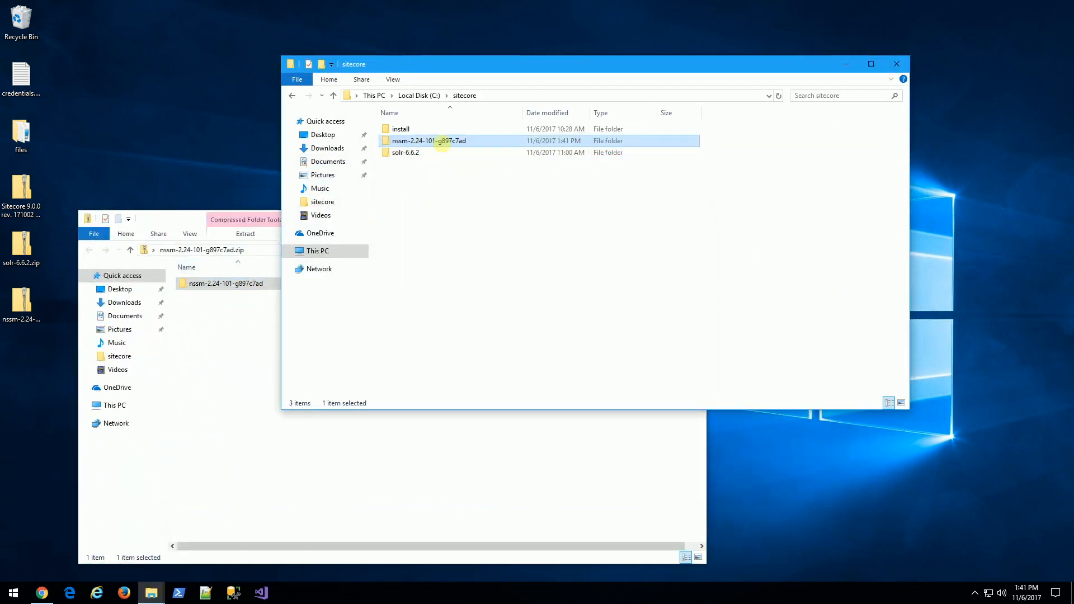
pyautogui.write('nssm')
pyautogui.press('Return')
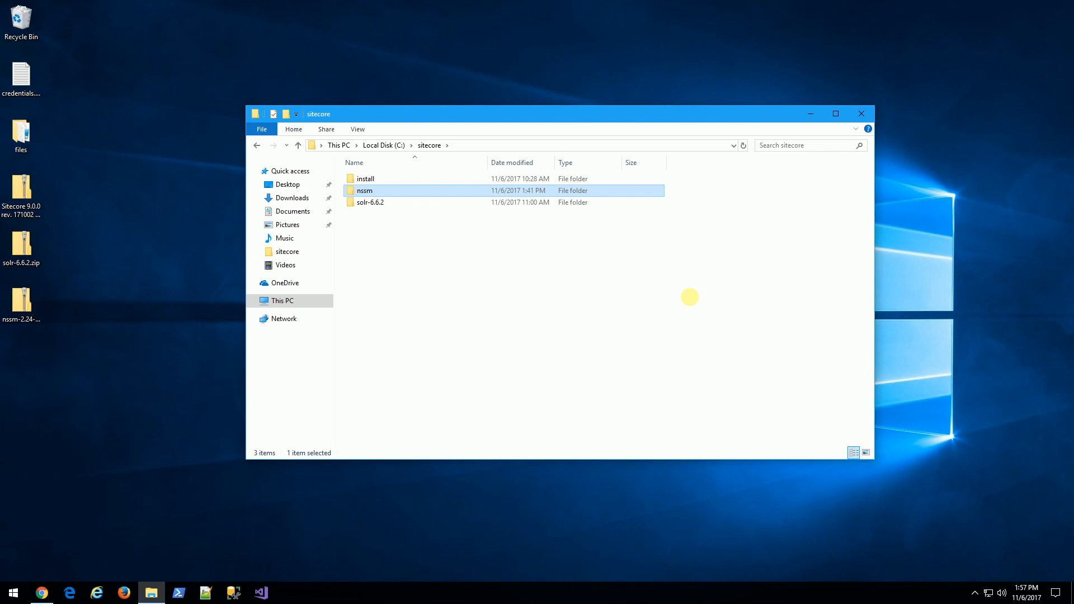
# Launch Command Prompt as administrator.
pyautogui.click(13, 596)
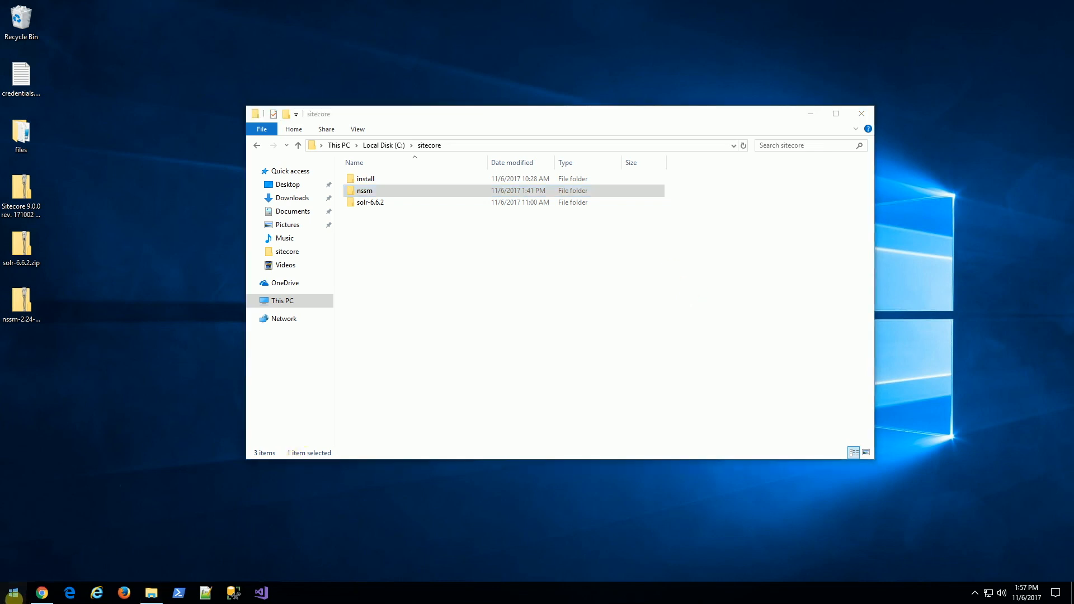
pyautogui.write('cmd')
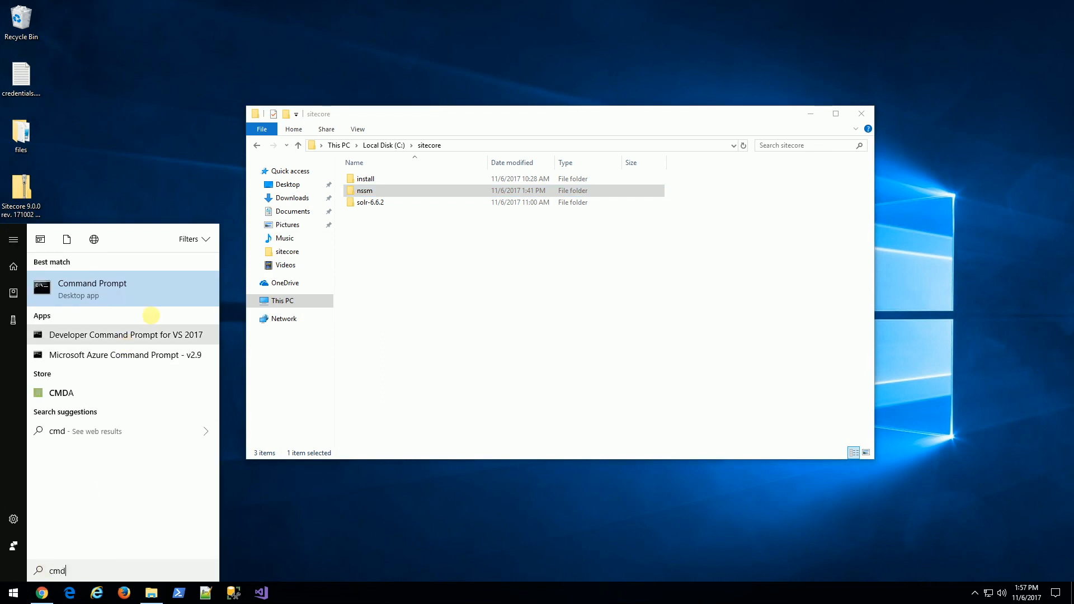
pyautogui.rightClick(171, 284)
pyautogui.click(193, 294)
pyautogui.click(492, 367)
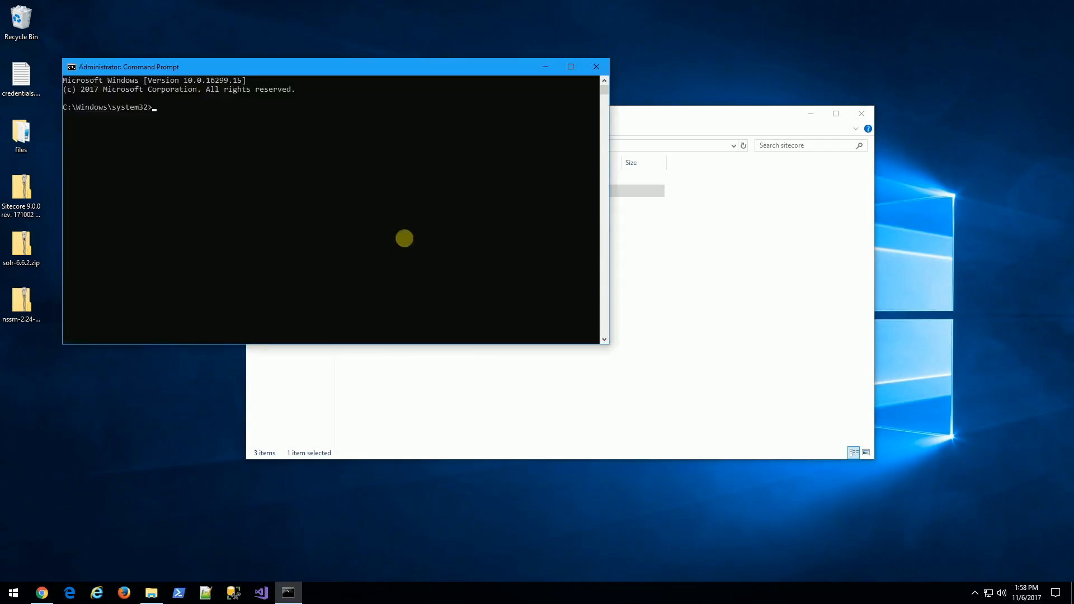
# Change into C:\sitecore\nssm\win64 and run nssm install solr6.
pyautogui.click(788, 340)
pyautogui.doubleClick(400, 190)
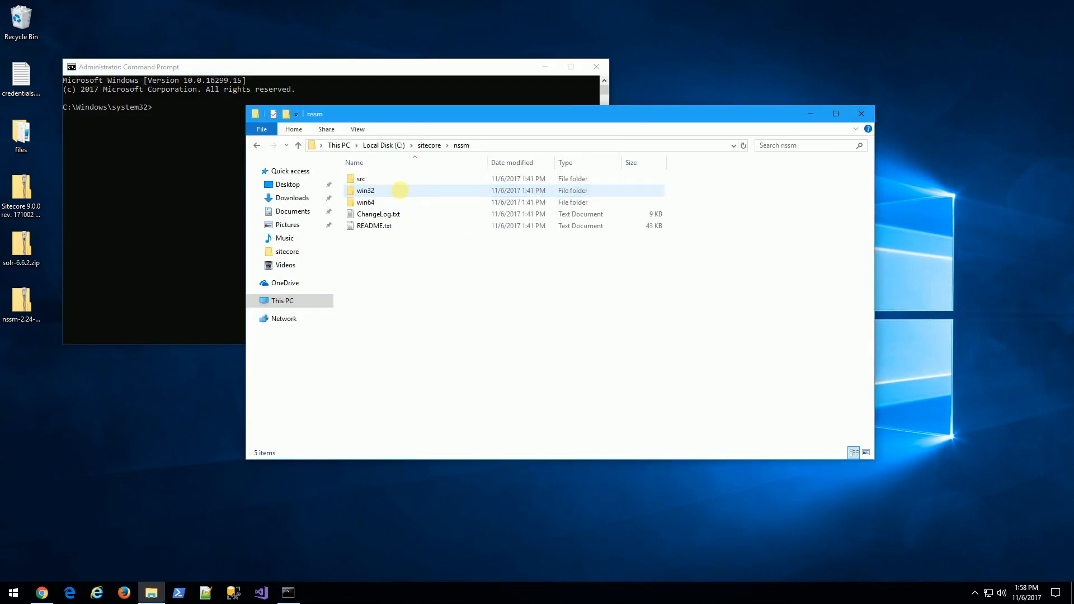
pyautogui.doubleClick(394, 203)
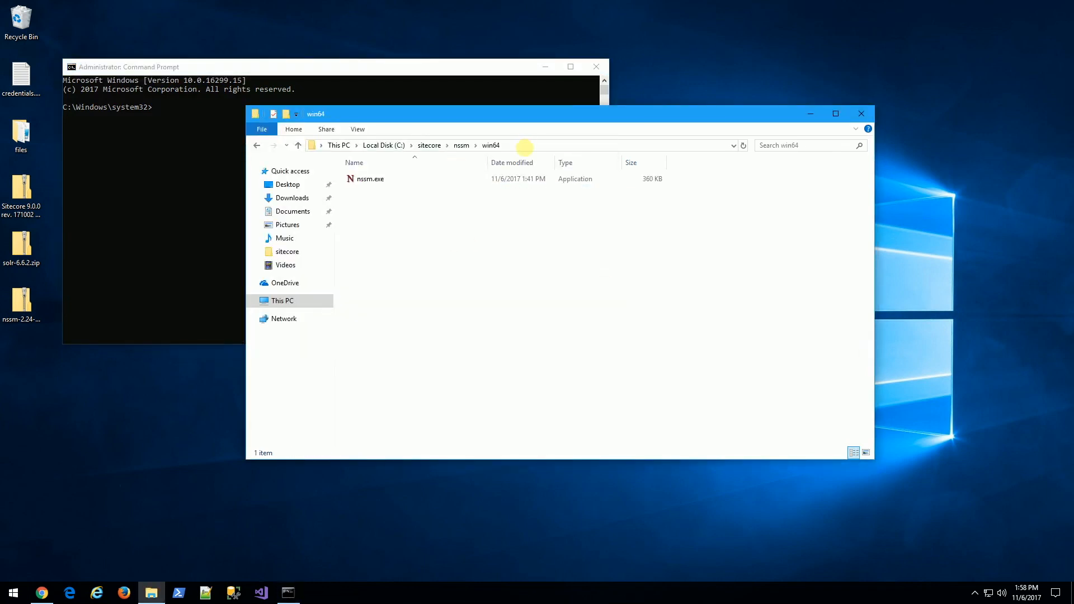
pyautogui.click(529, 147)
pyautogui.click(163, 175)
pyautogui.write('cd "')
pyautogui.write('C:\\sitecore\\nssm\\win64')
pyautogui.write('"')
pyautogui.press('Return')
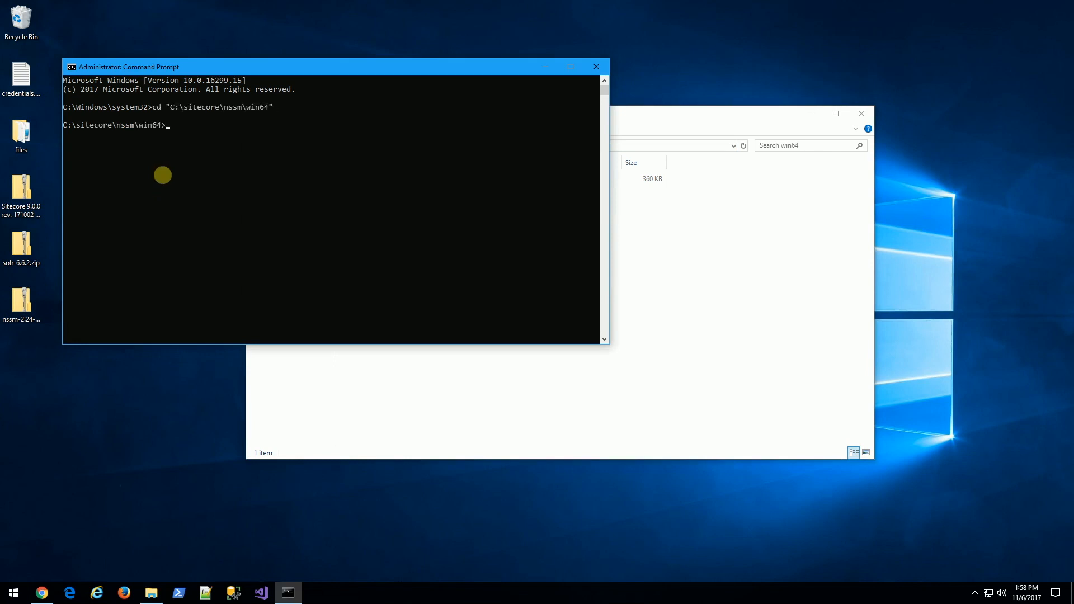
pyautogui.write('nssm install solr6')
pyautogui.press('Return')
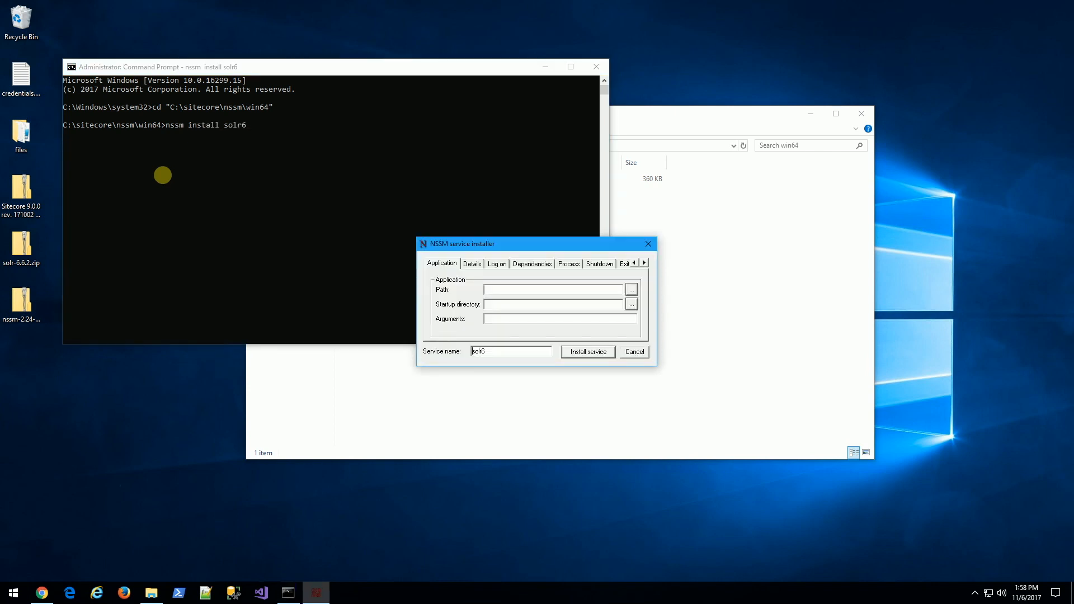
# Set path C:\sitecore\solr-6.6.2\bin\solr.cmd, bin as startup directory, arguments start -f -p 8983.
pyautogui.click(692, 241)
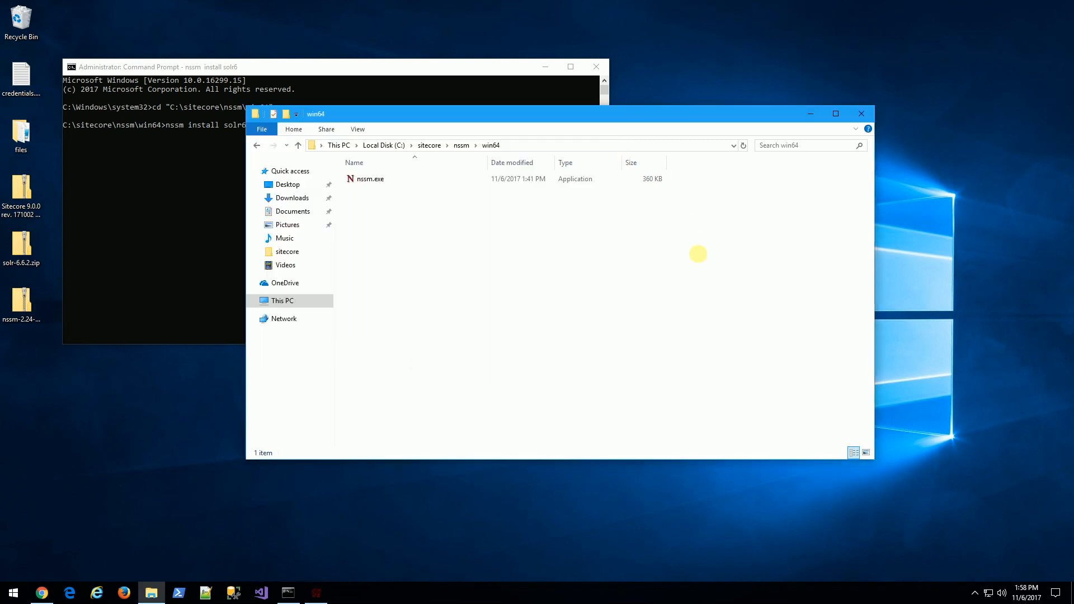
pyautogui.click(428, 145)
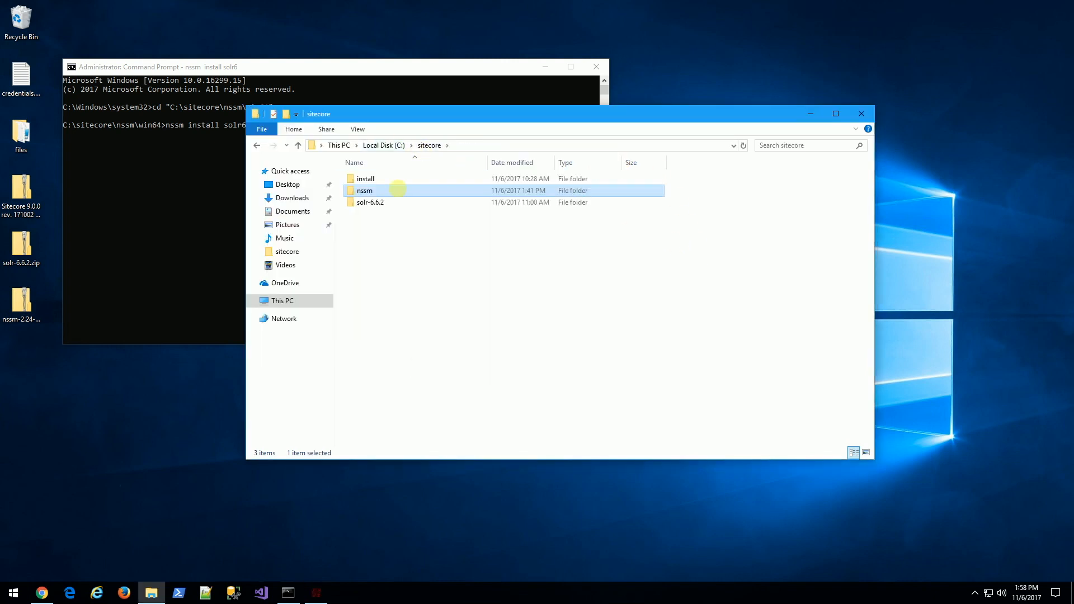
pyautogui.click(372, 202)
pyautogui.doubleClick(372, 203)
pyautogui.doubleClick(374, 178)
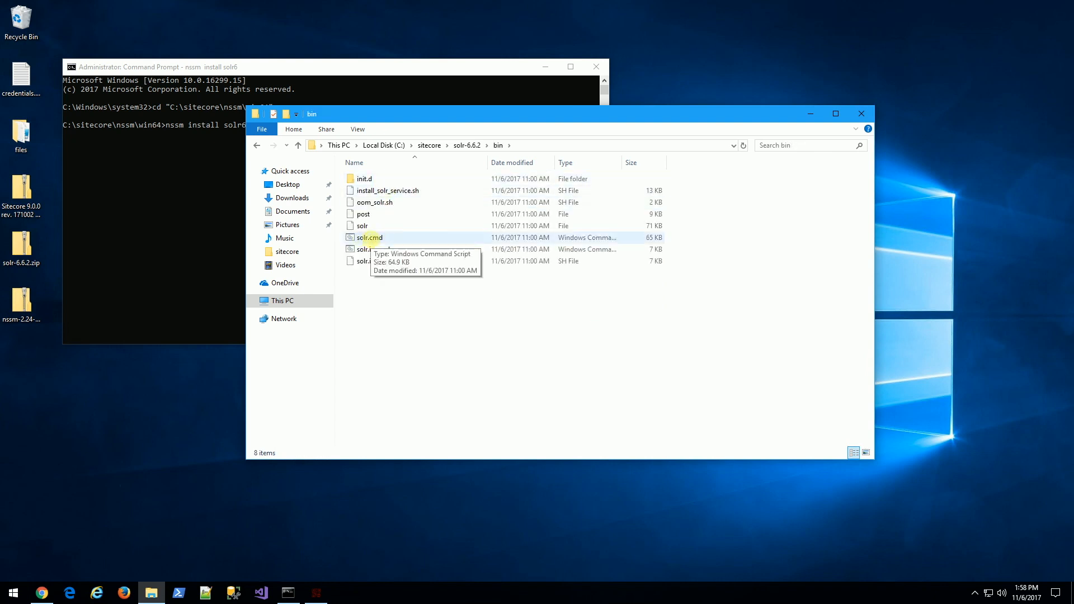
pyautogui.click(568, 145)
pyautogui.hotkey('ctrl', 'c')
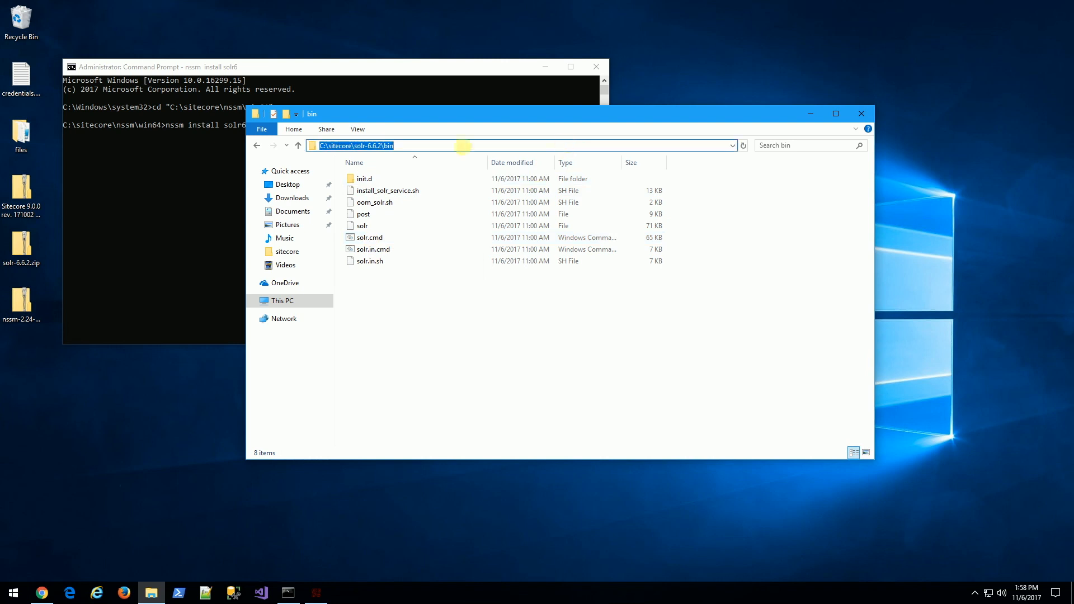
pyautogui.click(316, 592)
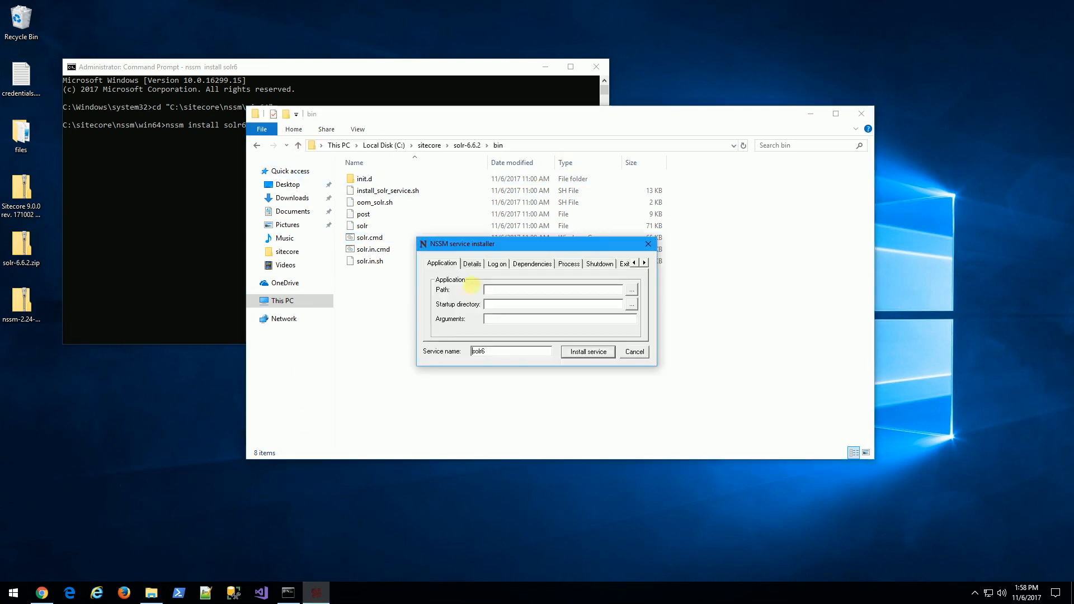
pyautogui.write('C:\\sitecore\\solr-6.6.2\\bin\\')
pyautogui.write('so')
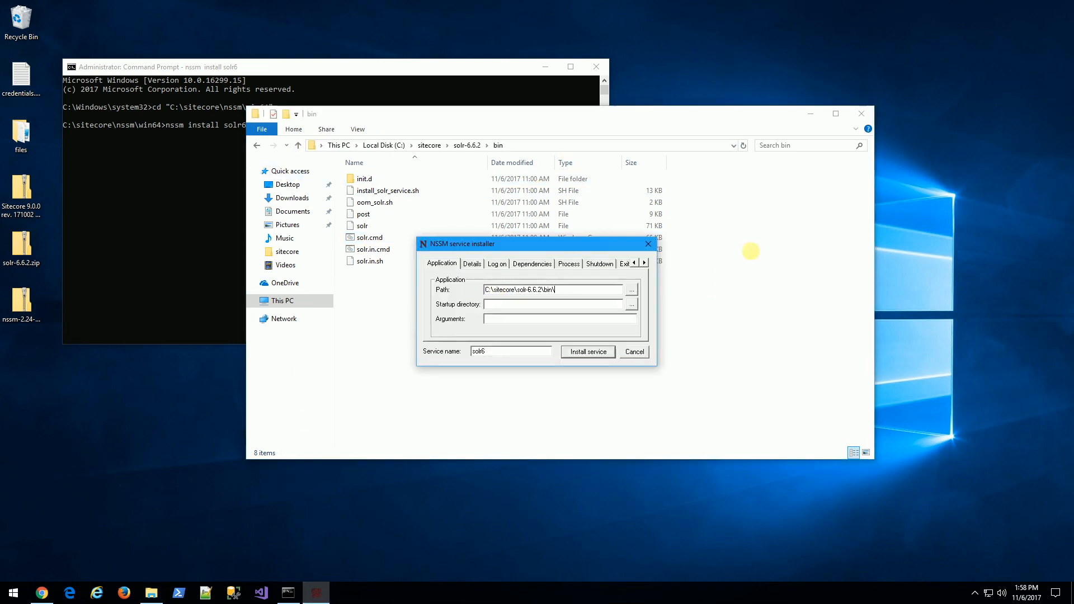
pyautogui.write('lr.cmd')
pyautogui.click(570, 304)
pyautogui.hotkey('ctrl', 'v')
pyautogui.click(531, 320)
pyautogui.write('start -f')
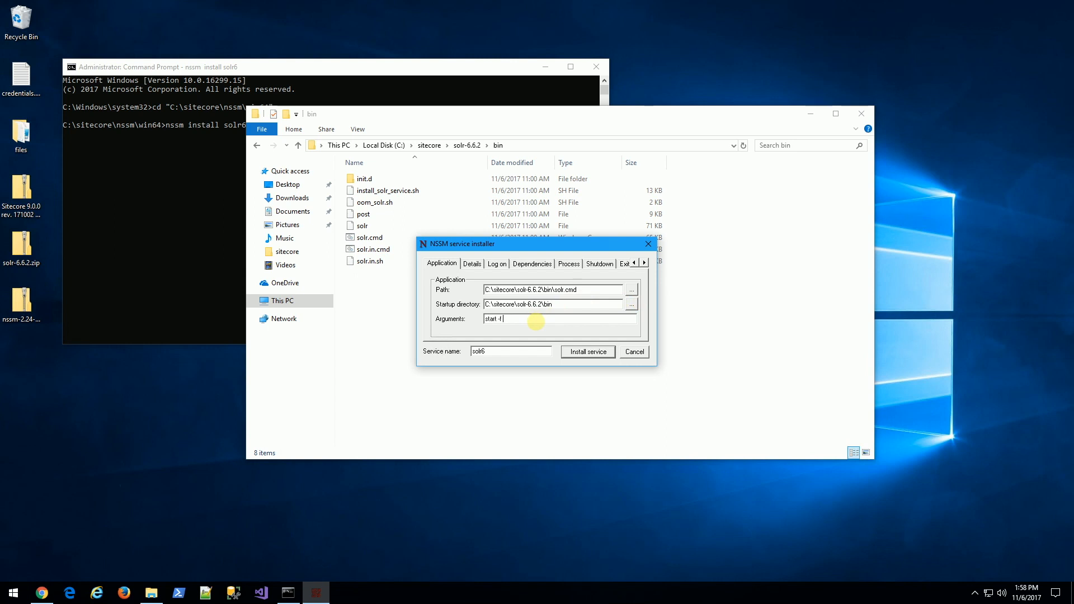
pyautogui.write(' -p 8983')
# Give the service display name SOLR 662, description 'Starts/stops solr service', and install it.
pyautogui.click(473, 263)
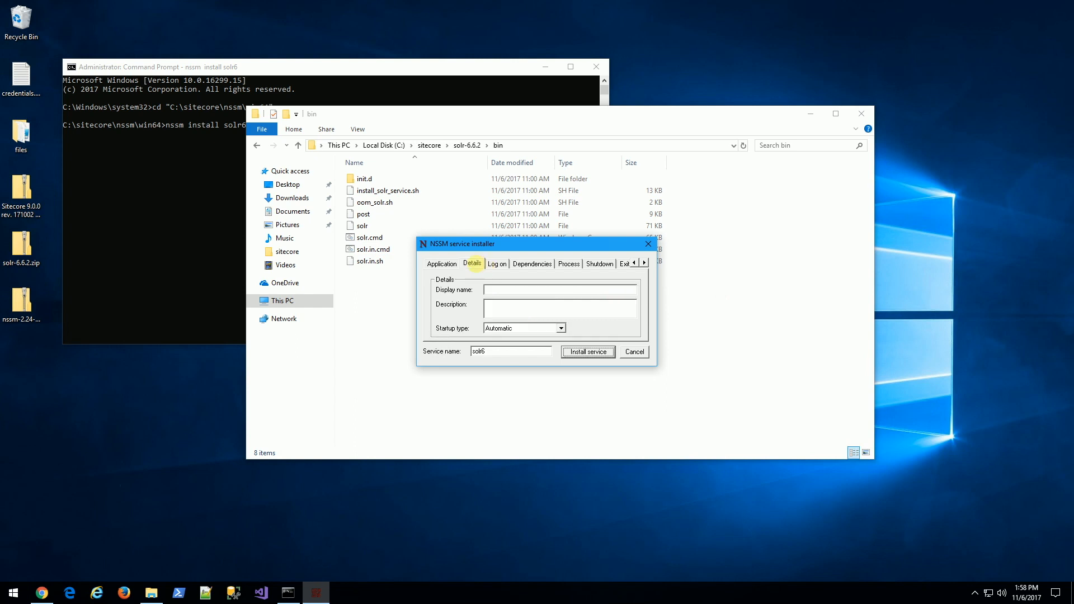
pyautogui.click(503, 290)
pyautogui.write('SOLR 662Star')
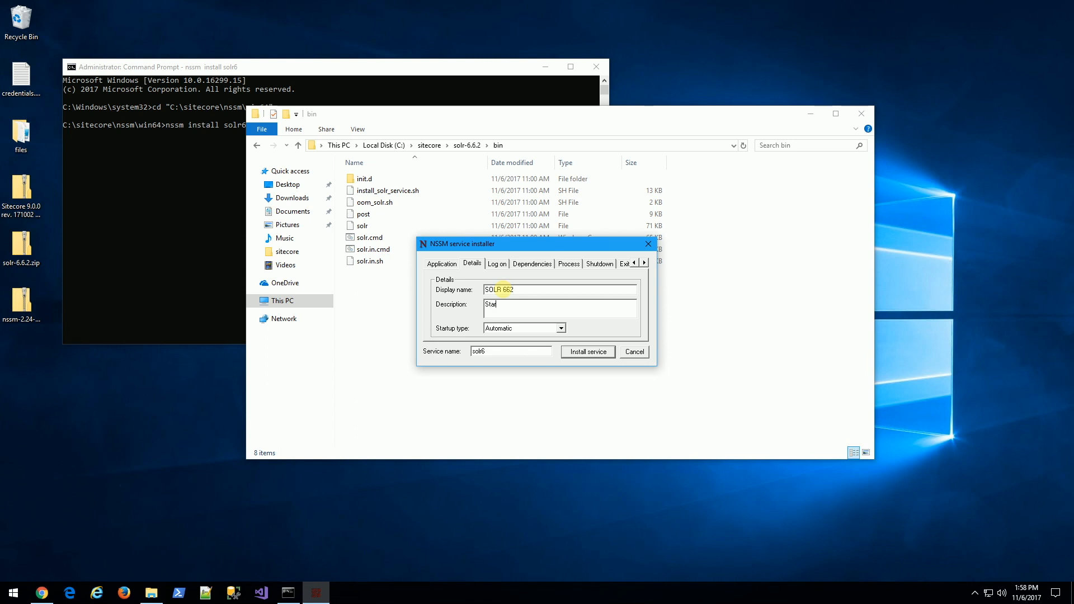
pyautogui.write('ts/stops solr service')
pyautogui.click(583, 353)
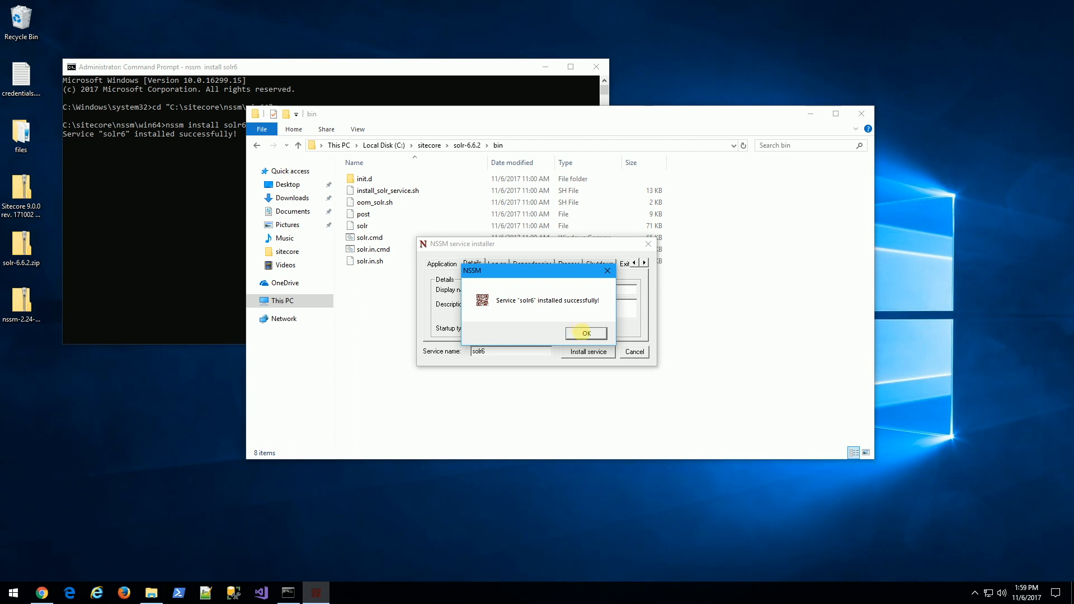
pyautogui.click(585, 333)
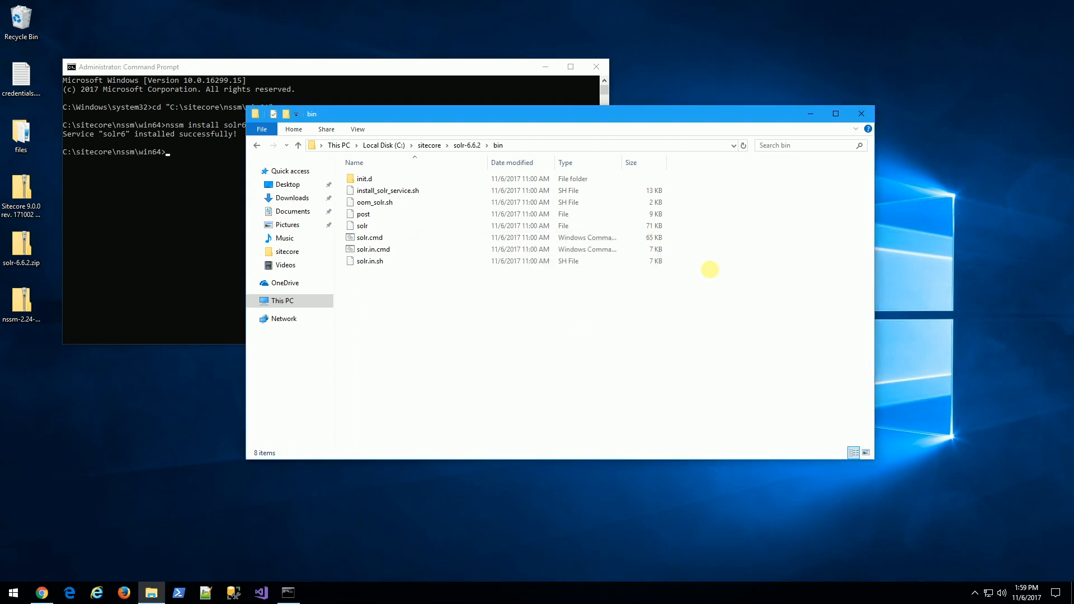
# Open the Services console with services.msc and enlarge its window.
pyautogui.click(17, 592)
pyautogui.write('services')
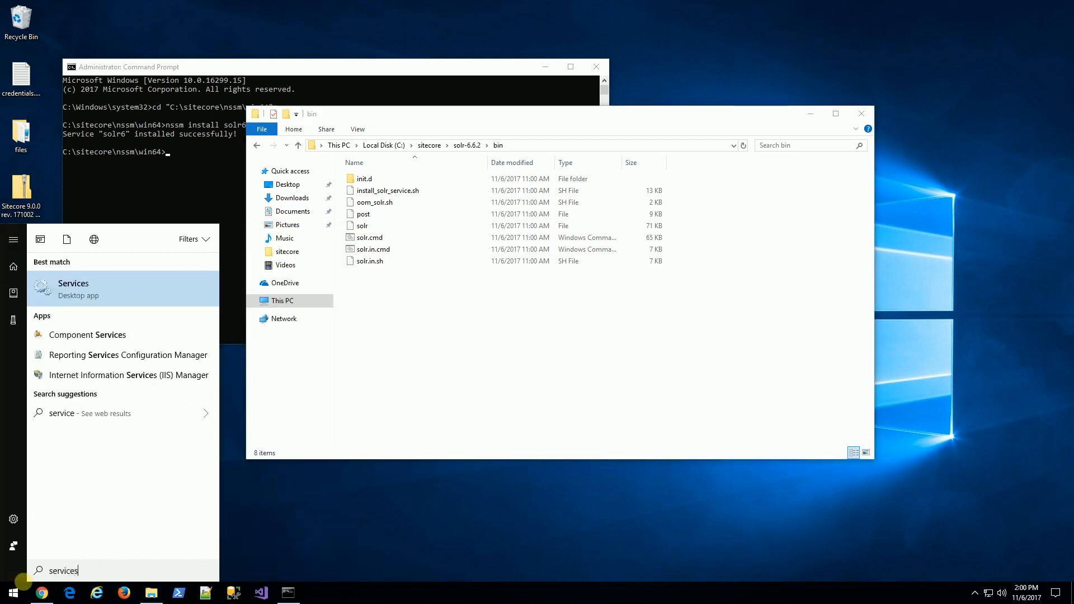
pyautogui.write('.msc')
pyautogui.press('Return')
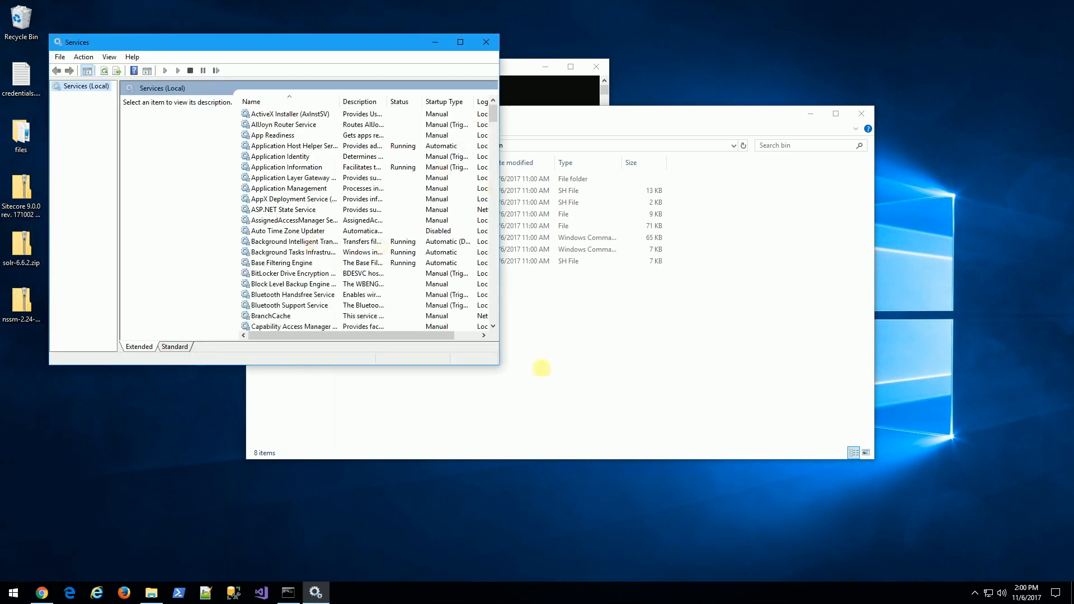
pyautogui.moveTo(497, 366); pyautogui.dragTo(733, 502)
# Find the SOLR 662 service in the list and start it.
pyautogui.click(344, 283)
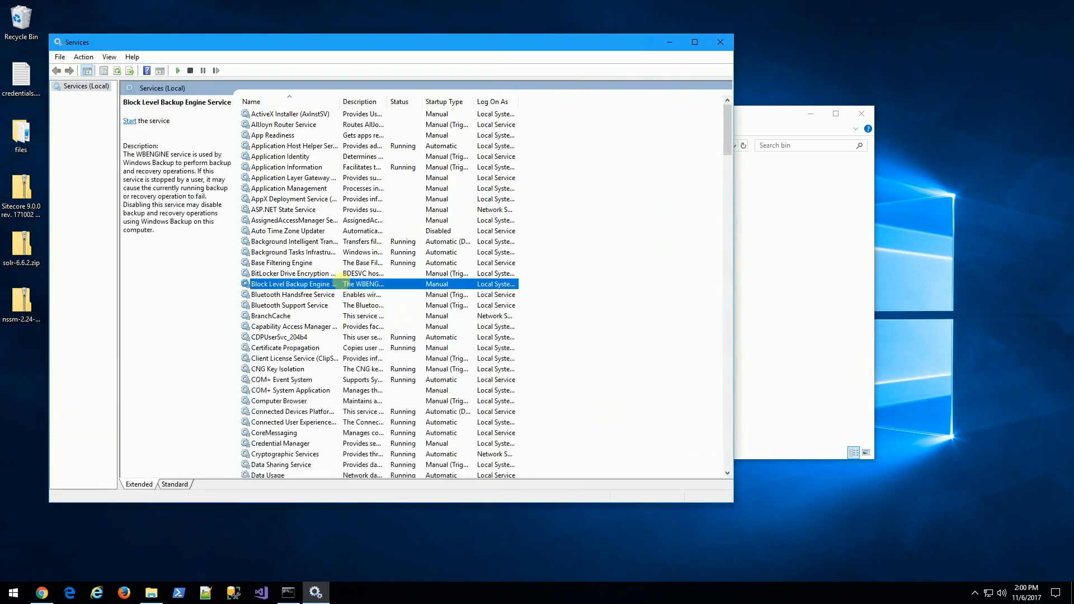
pyautogui.press('s')
pyautogui.click(275, 273)
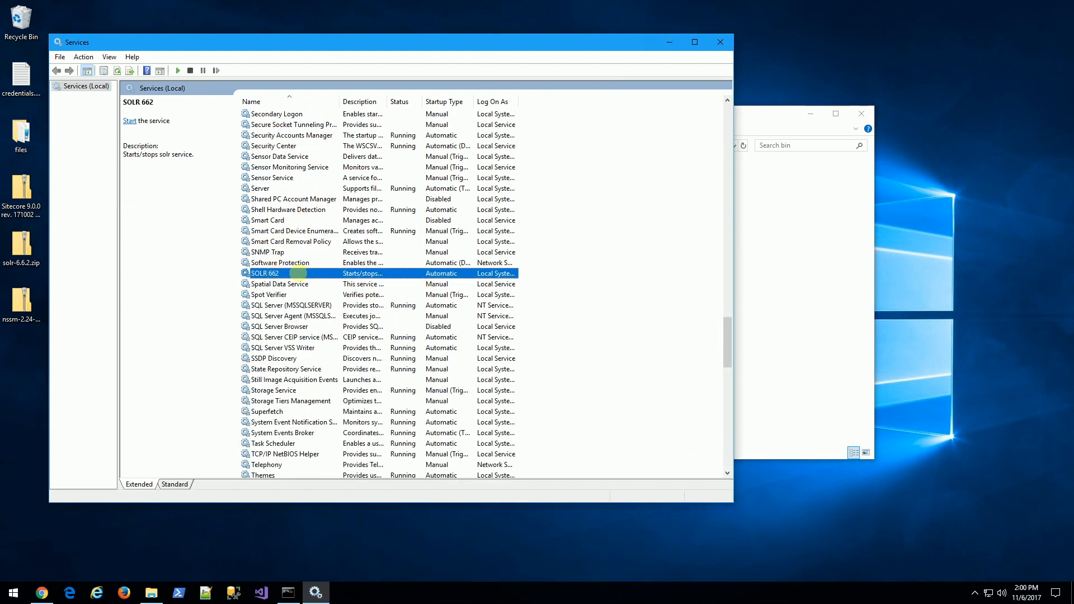
pyautogui.rightClick(298, 273)
pyautogui.click(316, 281)
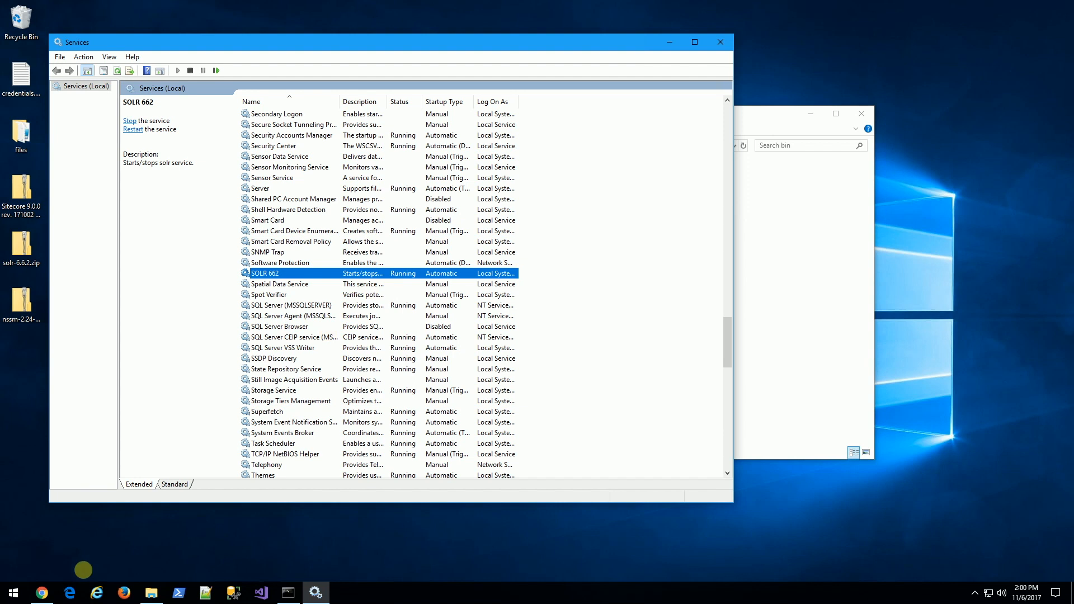
# Load the Solr Admin dashboard at localhost:8983/solr/ in a new Chrome tab, then minimize Chrome.
pyautogui.click(42, 593)
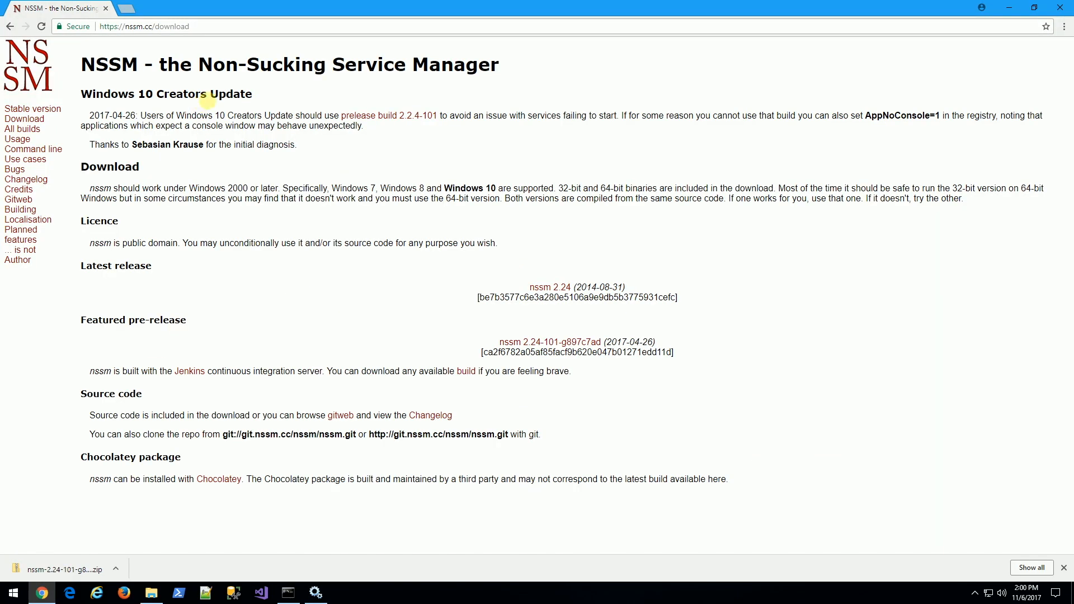
pyautogui.hotkey('ctrl', 't')
pyautogui.write('localhost:8983/solr/')
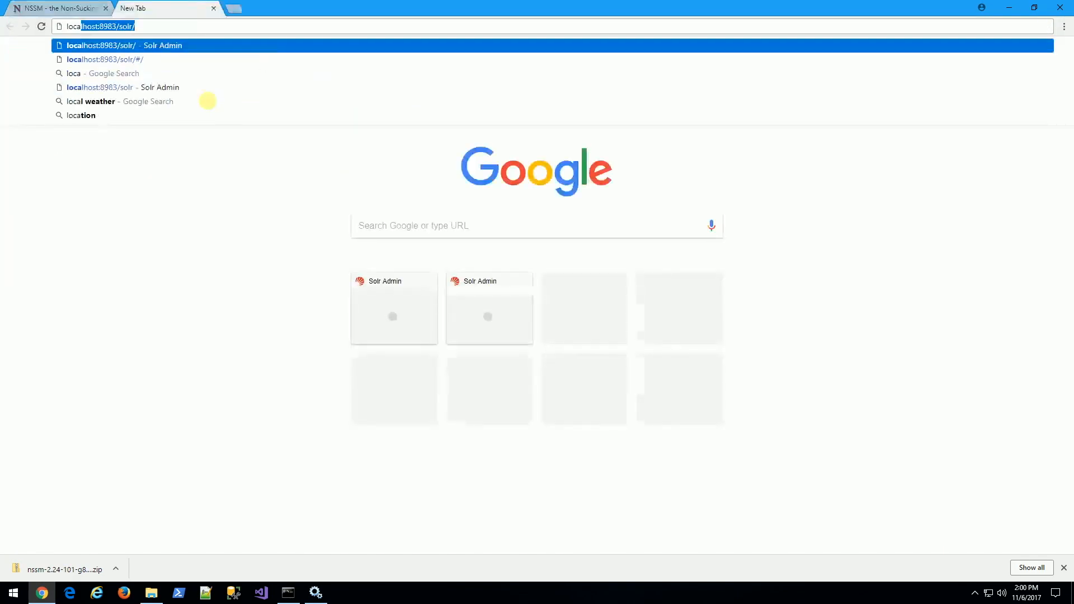
pyautogui.press('End')
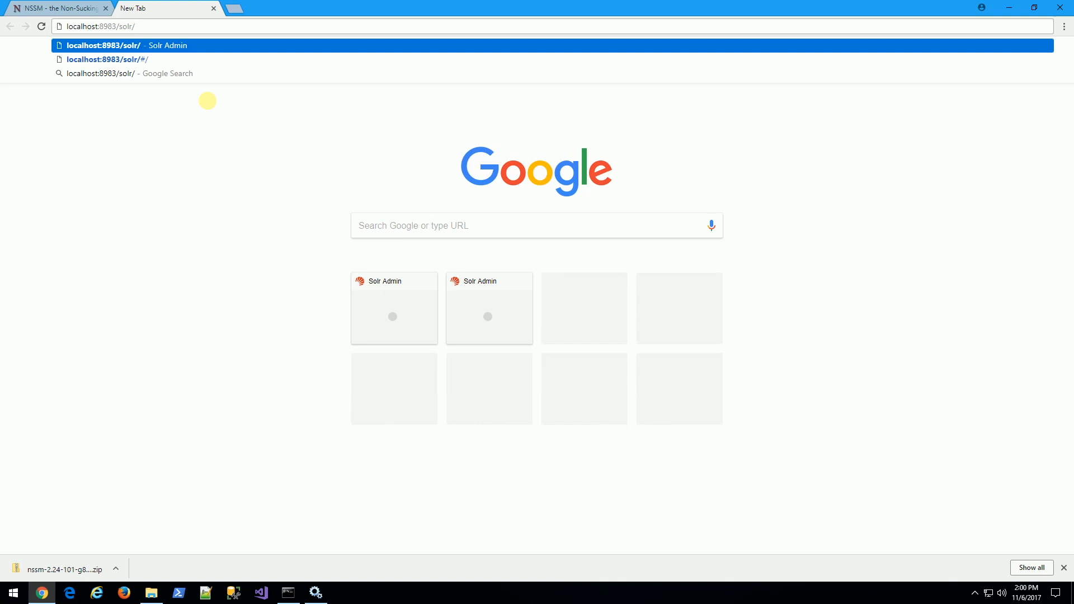
pyautogui.press('Return')
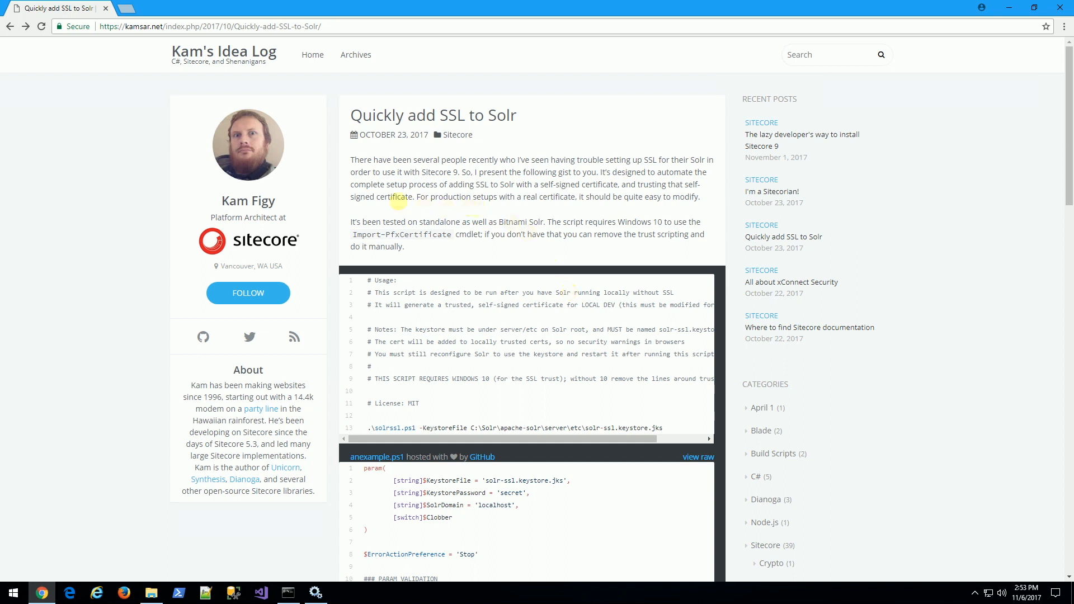
pyautogui.scroll(-3, 394, 197)
pyautogui.click(1009, 7)
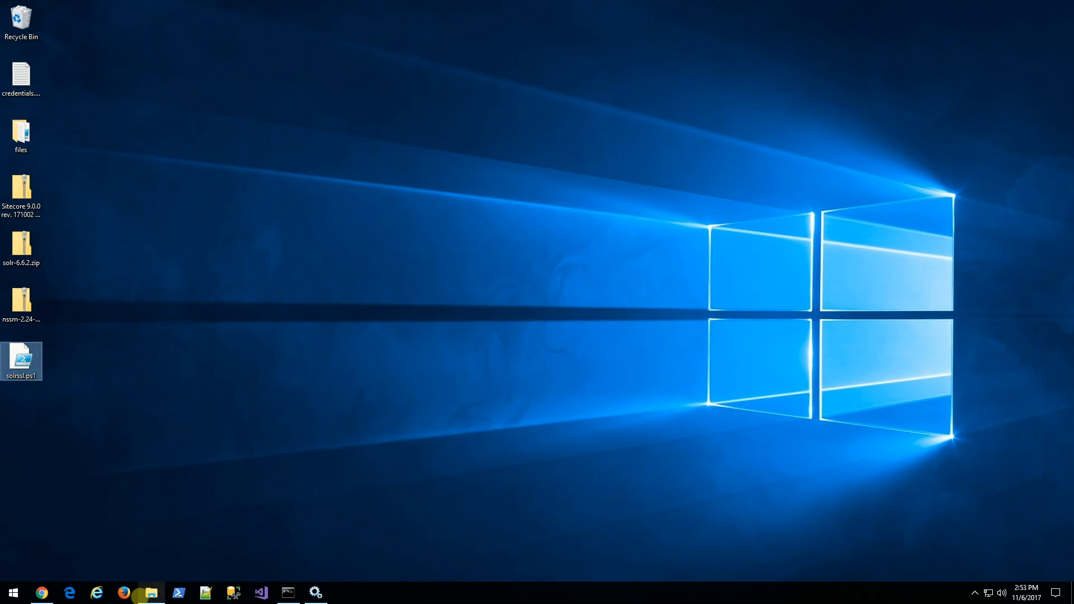
# Move solrssl.ps1 into C:\sitecore\install and open it in Notepad++ at keytool.exe on line 37.
pyautogui.click(150, 593)
pyautogui.click(369, 179)
pyautogui.doubleClick(369, 179)
pyautogui.moveTo(21, 358); pyautogui.dragTo(520, 366)
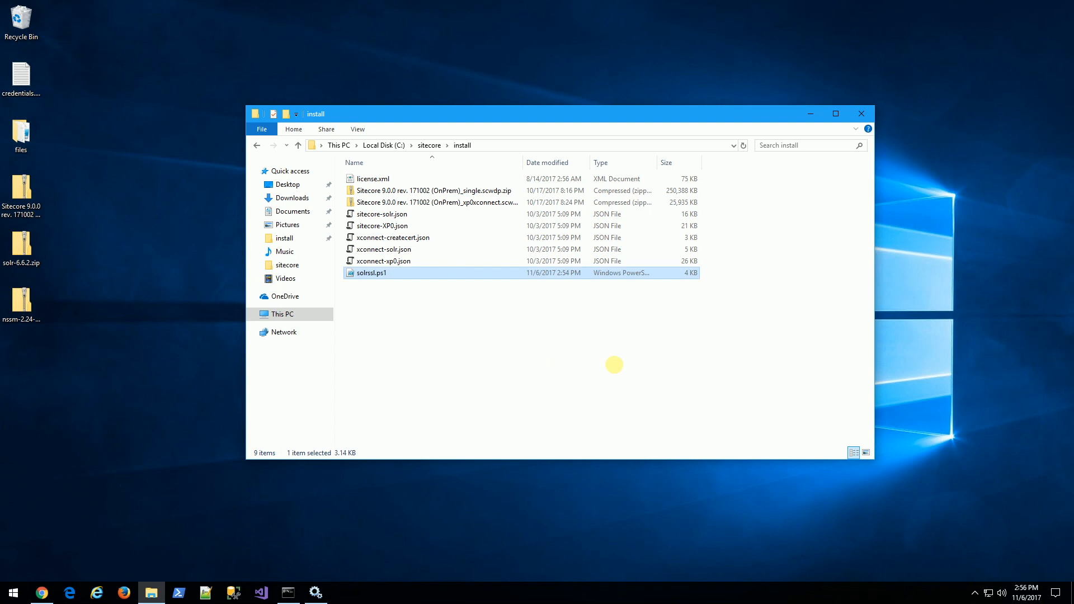
pyautogui.rightClick(369, 275)
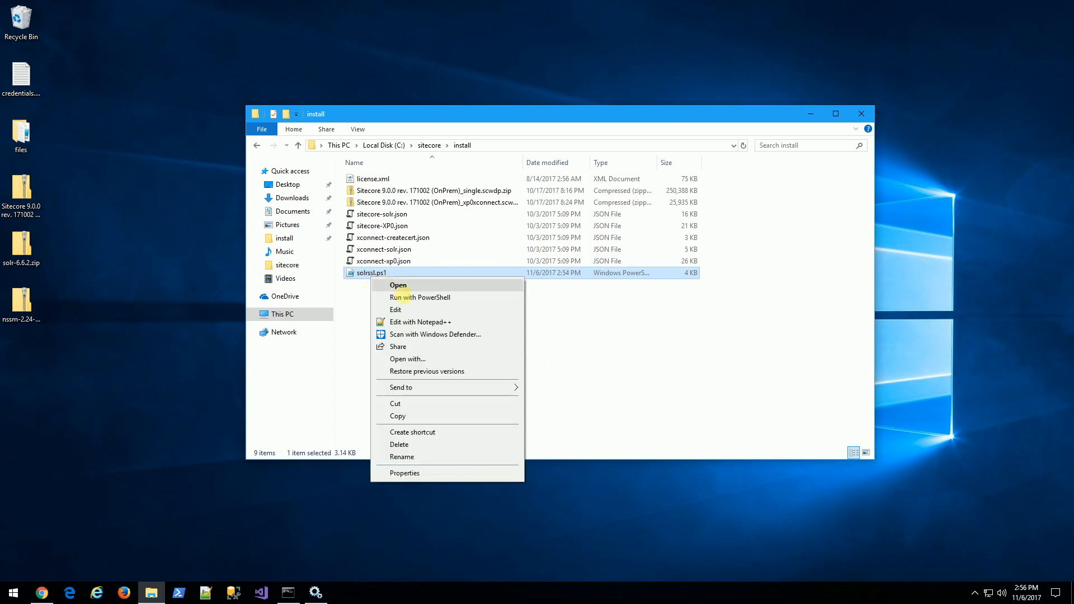
pyautogui.click(410, 323)
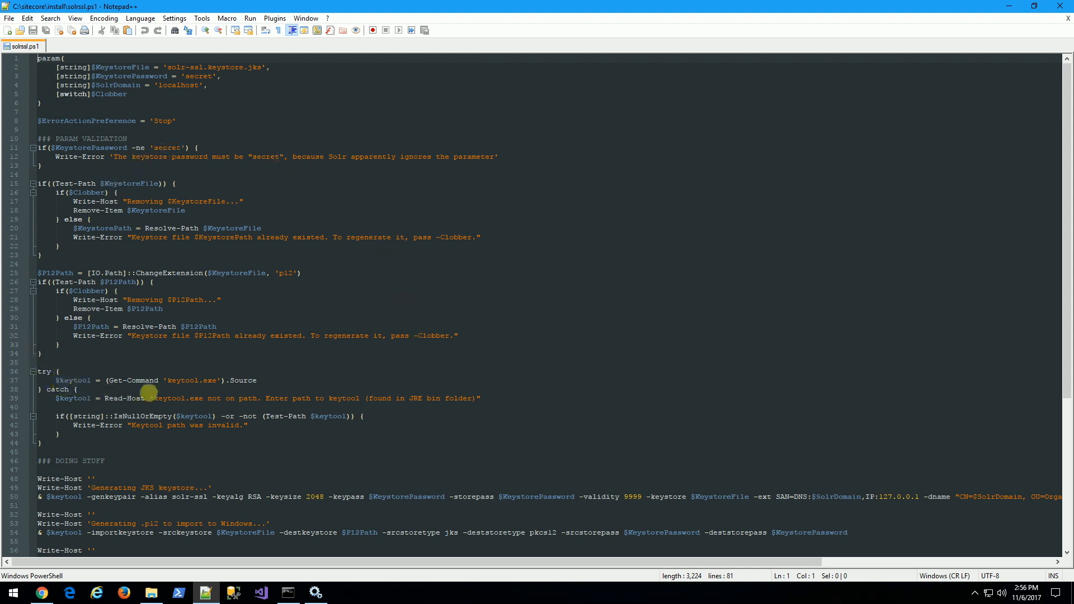
pyautogui.click(167, 381)
pyautogui.moveTo(168, 381); pyautogui.dragTo(218, 381)
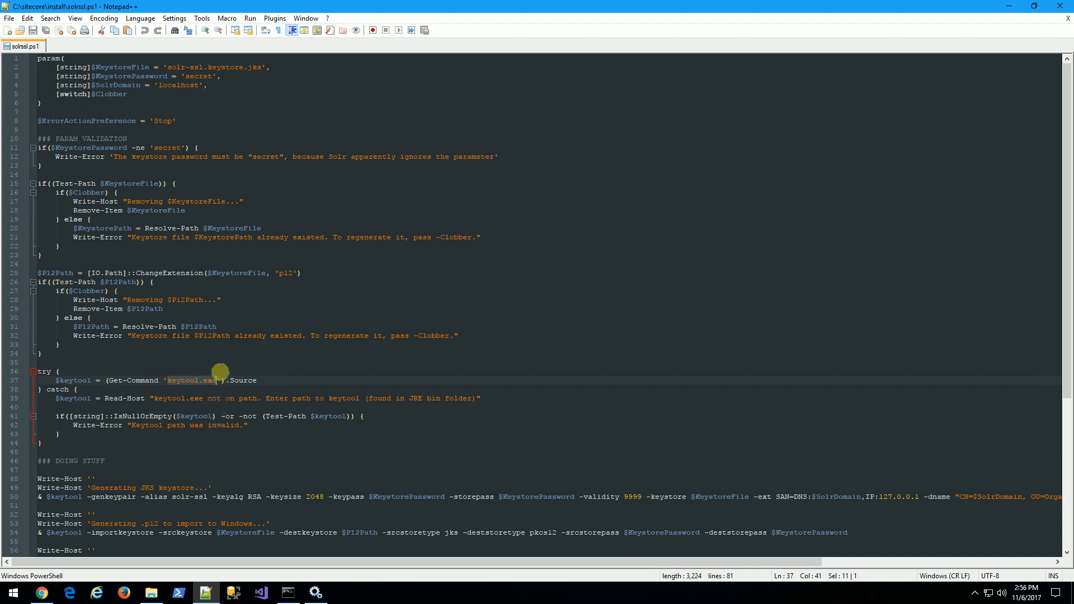
pyautogui.click(166, 380)
pyautogui.moveTo(167, 380); pyautogui.dragTo(216, 379)
# Browse to C:\Program Files\Java\jre1.8.0_151\bin and select its full path in the address bar.
pyautogui.click(151, 593)
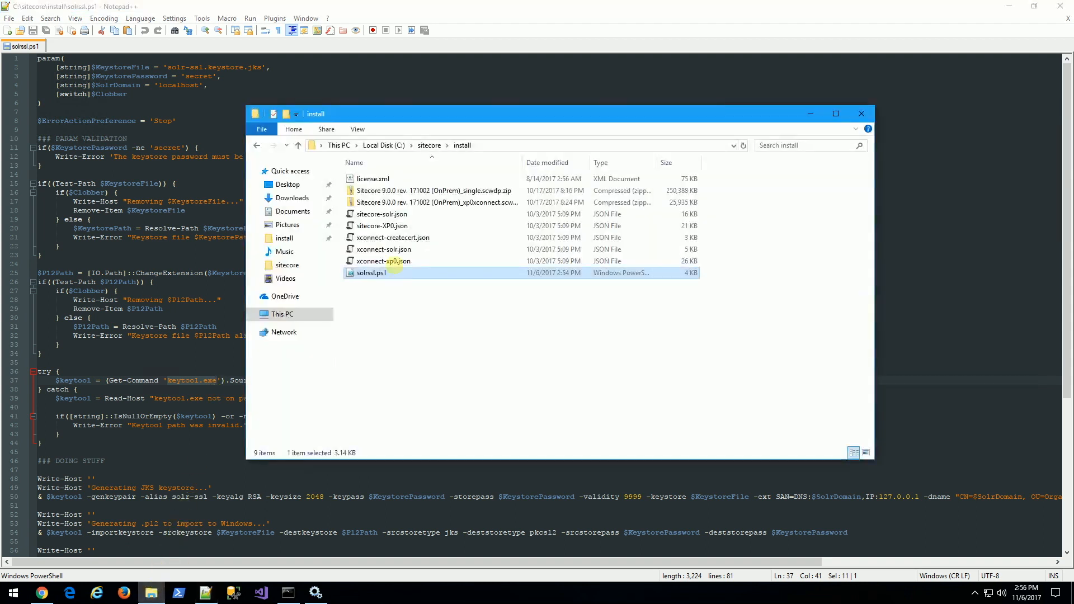
pyautogui.click(12, 593)
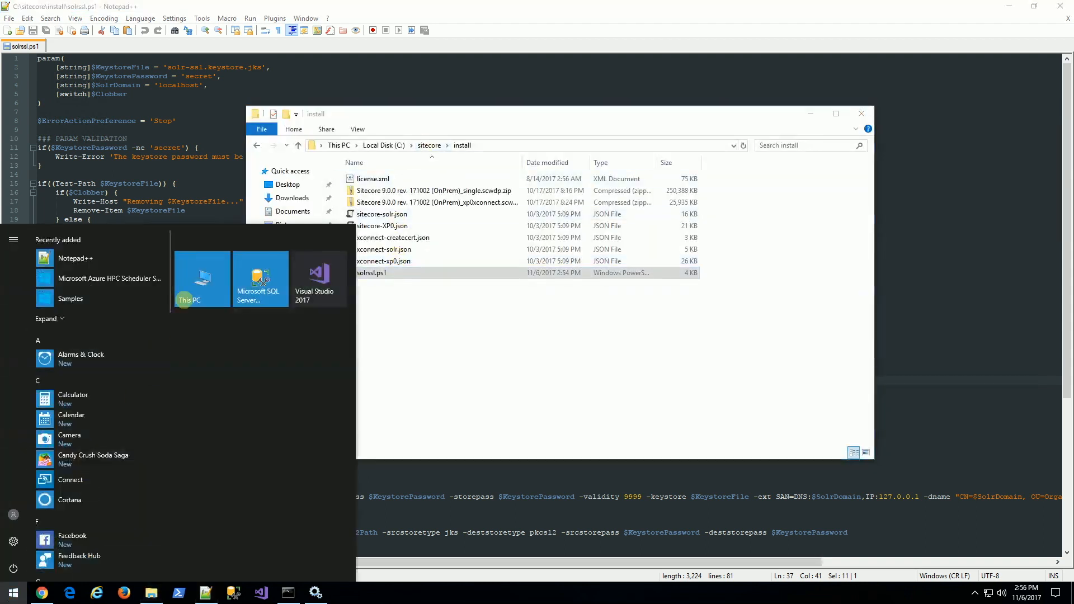
pyautogui.click(212, 285)
pyautogui.doubleClick(437, 269)
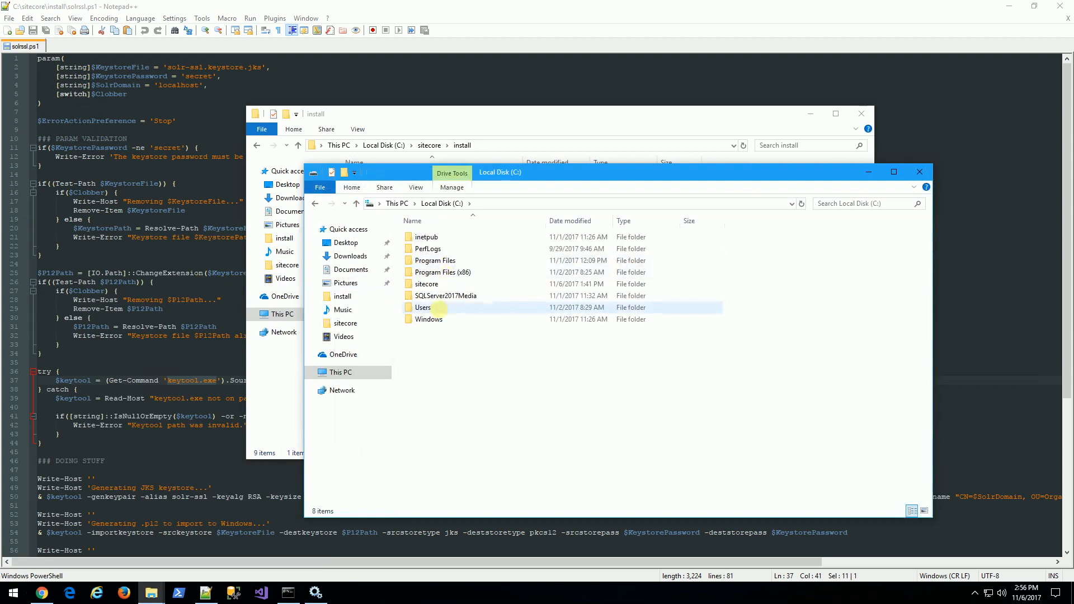
pyautogui.doubleClick(436, 261)
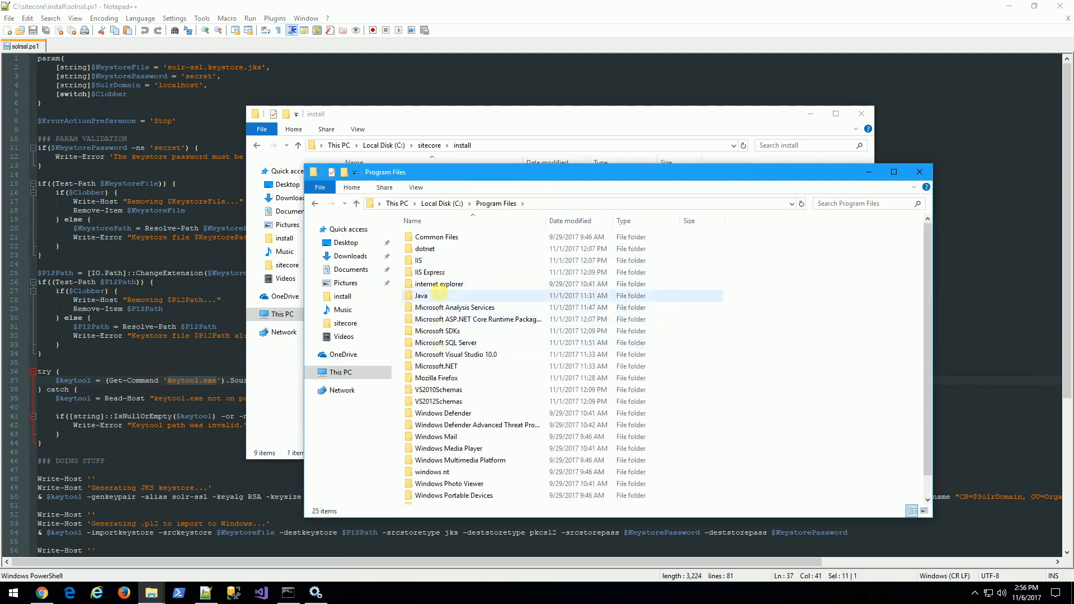
pyautogui.doubleClick(439, 294)
pyautogui.doubleClick(434, 237)
pyautogui.click(435, 236)
pyautogui.doubleClick(434, 236)
pyautogui.click(456, 284)
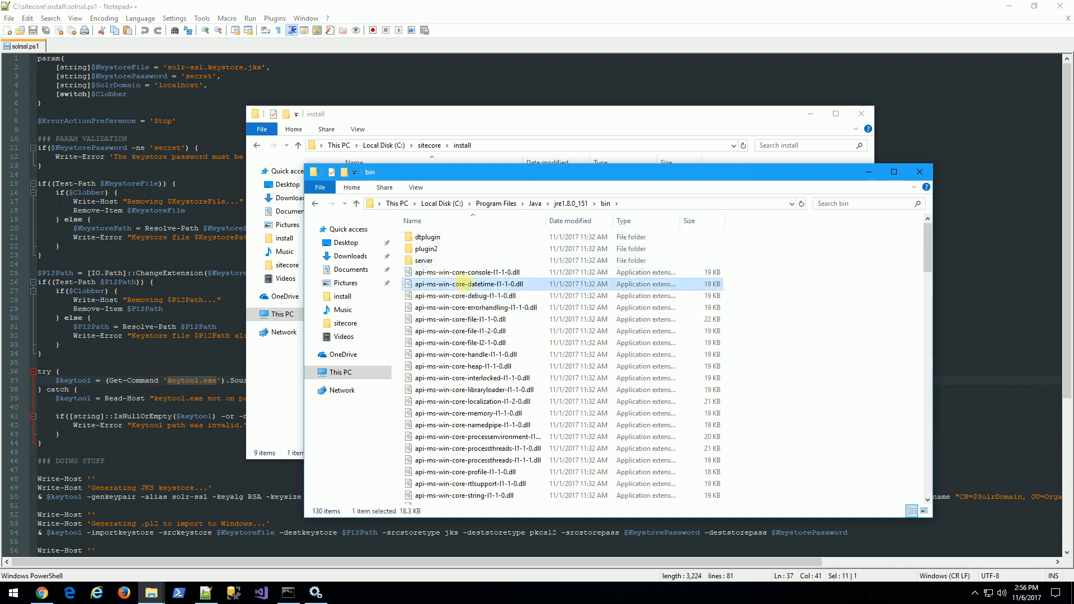
pyautogui.write('keytool')
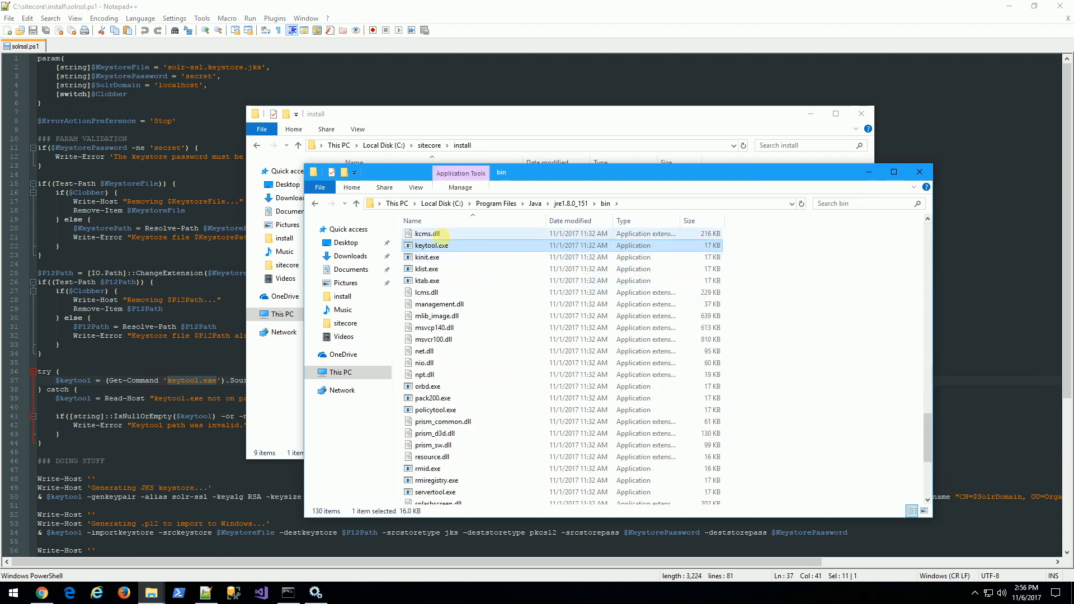
pyautogui.click(650, 203)
pyautogui.hotkey('ctrl', 'c')
# Prefix keytool.exe on line 37 with the JRE bin path and a backslash, then save.
pyautogui.click(130, 373)
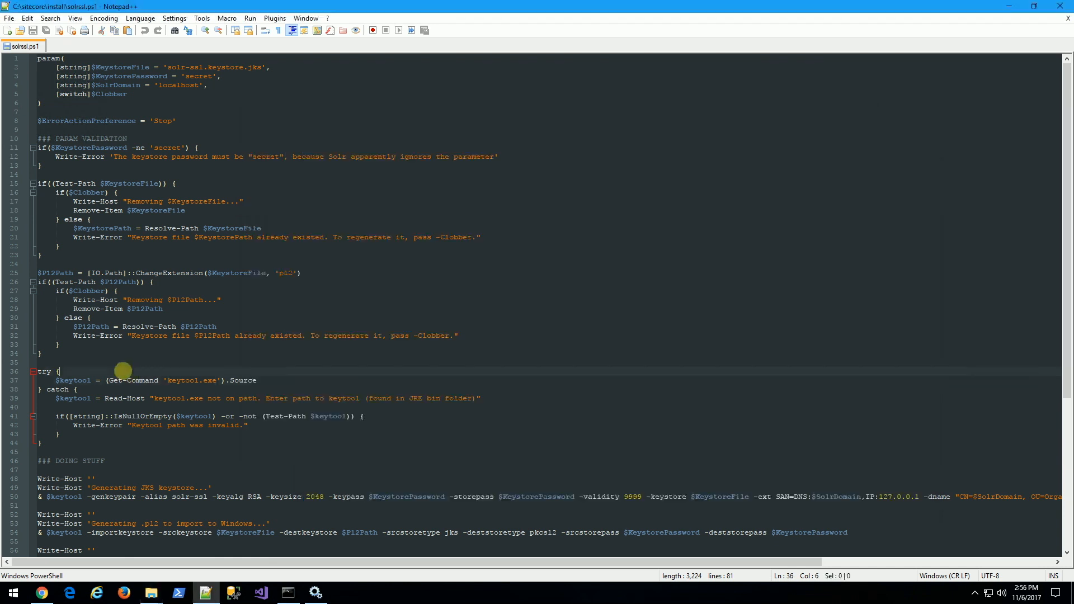
pyautogui.click(166, 381)
pyautogui.hotkey('ctrl', 'v')
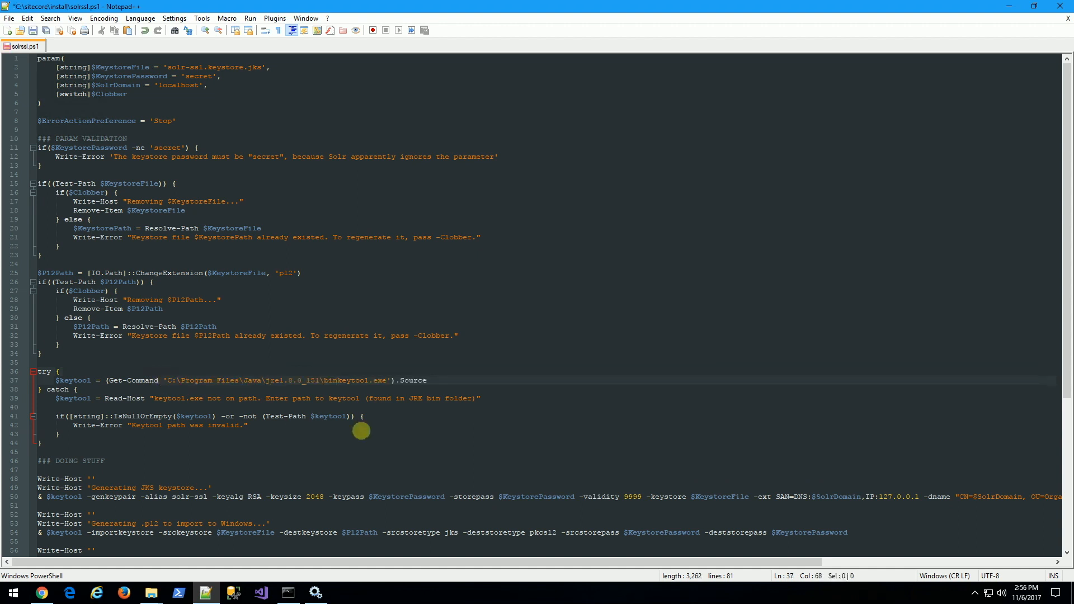
pyautogui.write('\\')
pyautogui.hotkey('ctrl', 's')
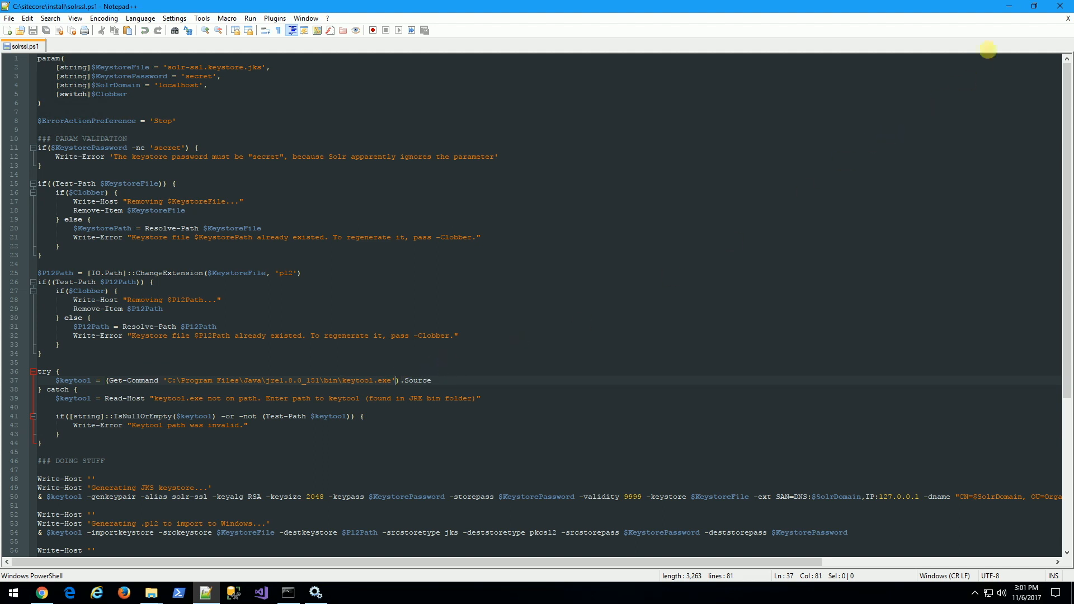
pyautogui.click(1010, 5)
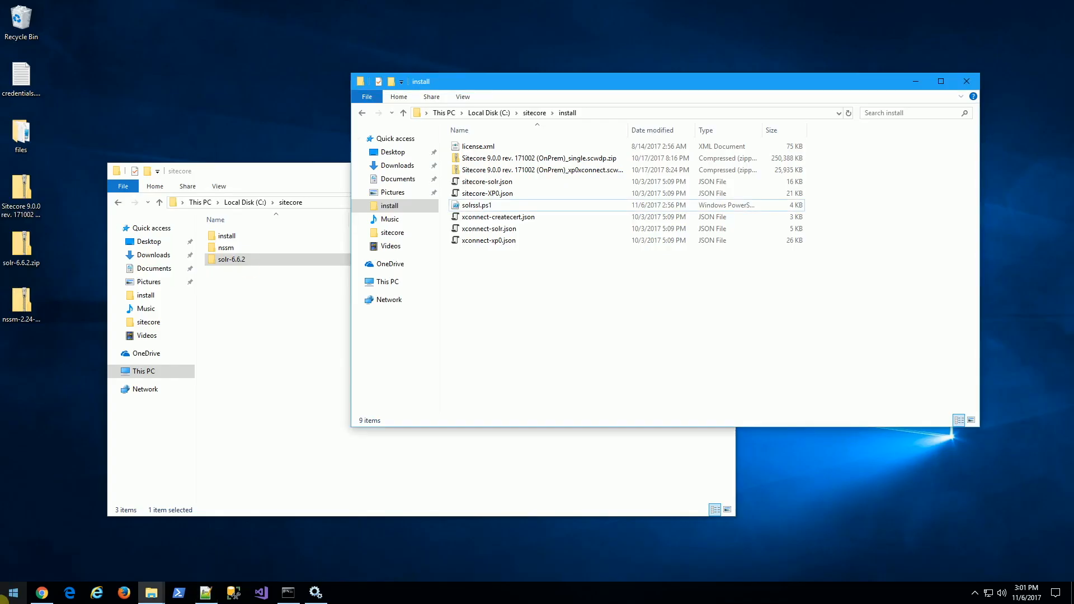
# Launch Windows PowerShell as administrator.
pyautogui.click(12, 593)
pyautogui.write('power')
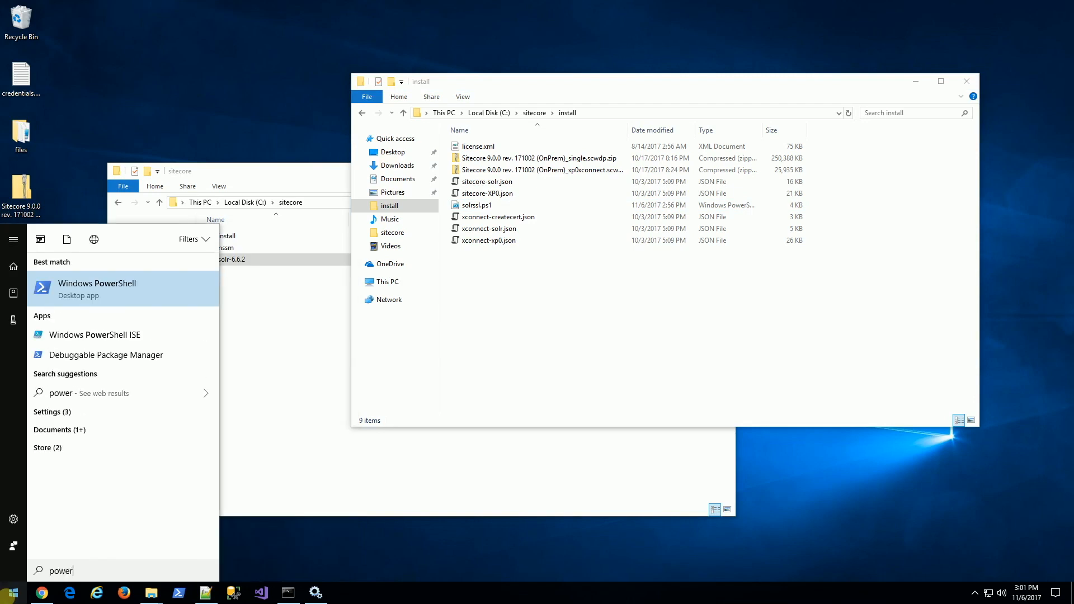
pyautogui.rightClick(134, 278)
pyautogui.click(151, 292)
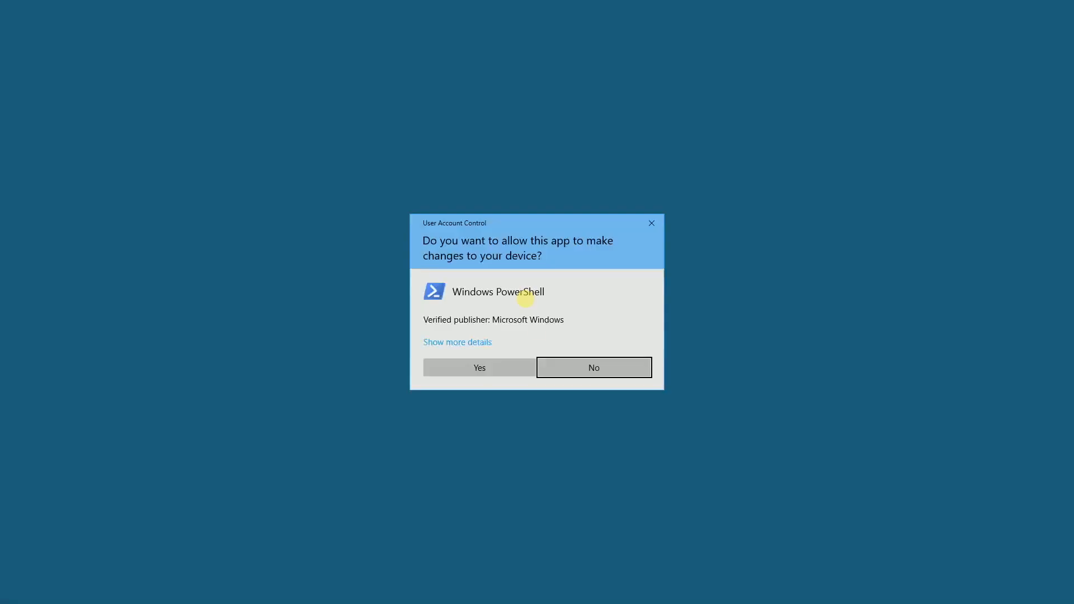
pyautogui.click(515, 372)
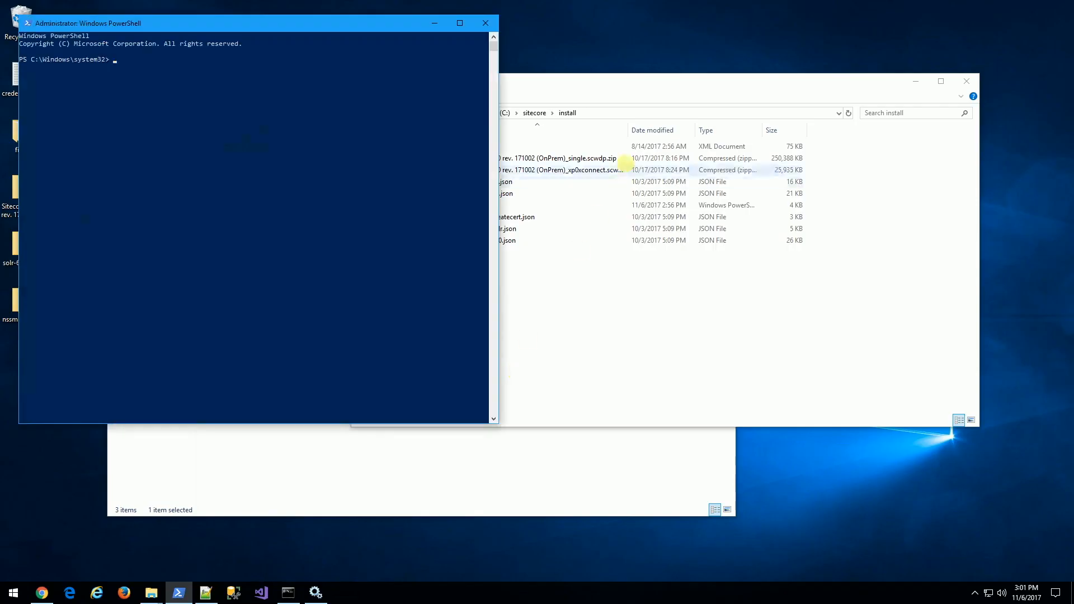
# Change directory to C:\sitecore\install using the path from Explorer.
pyautogui.moveTo(655, 83); pyautogui.dragTo(664, 92)
pyautogui.click(635, 122)
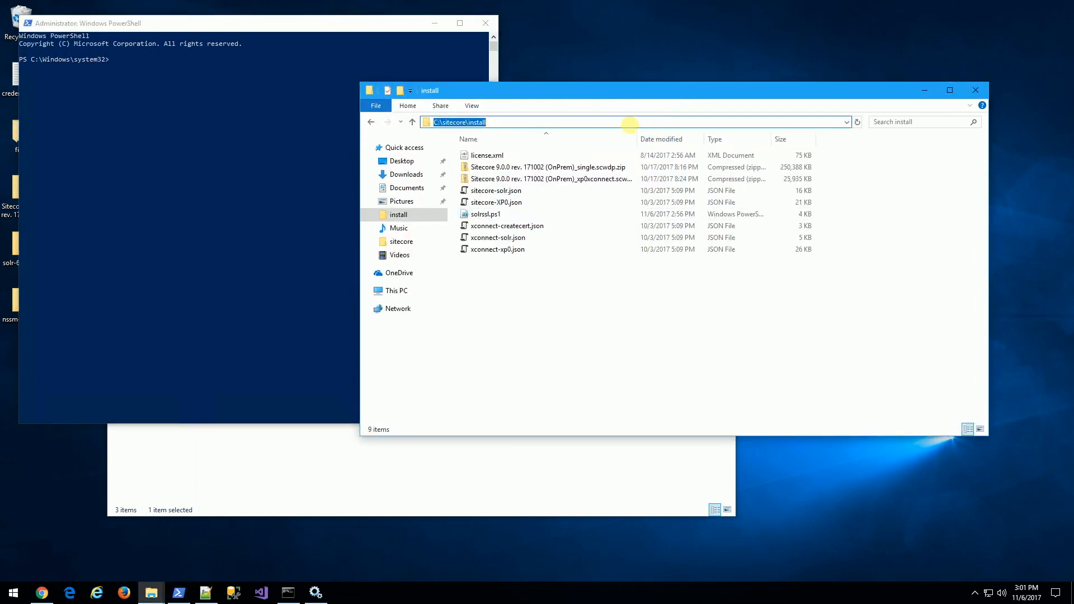
pyautogui.click(235, 161)
pyautogui.write('cd')
pyautogui.write('C:\\sitecore\\install')
pyautogui.press('Return')
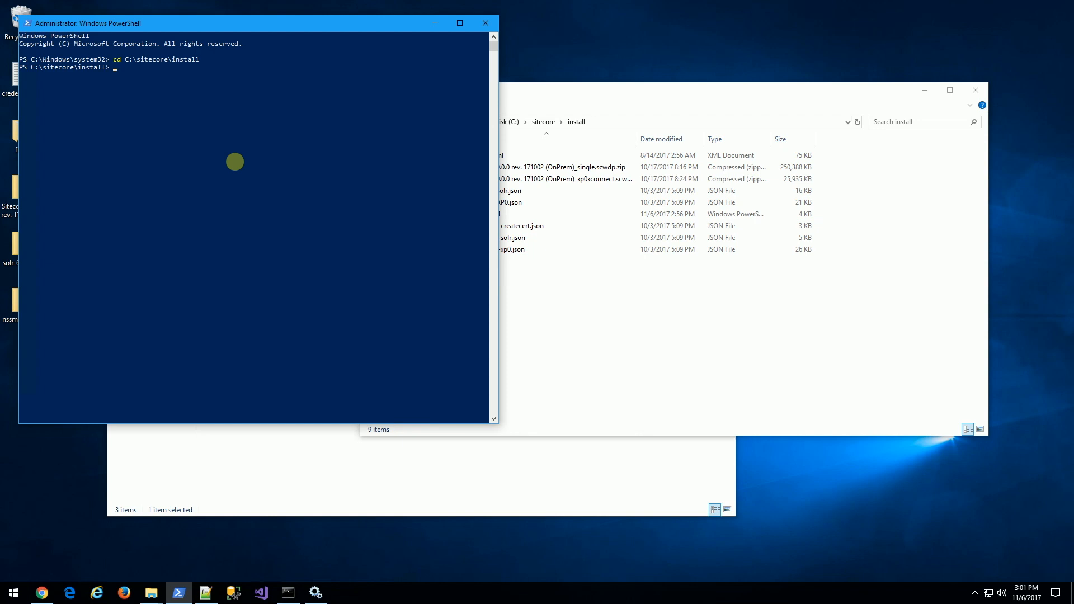
# Start typing the command .\solrssl.ps1 -KeystoreFile at the prompt.
pyautogui.write('.\\solrss')
pyautogui.press('Tab')
pyautogui.write('-KeystoreFile')
# Complete the argument with C:\sitecore\solr-6.6.2\server\etc\solr-ssl.keystore.jks, copying the etc path.
pyautogui.click(227, 462)
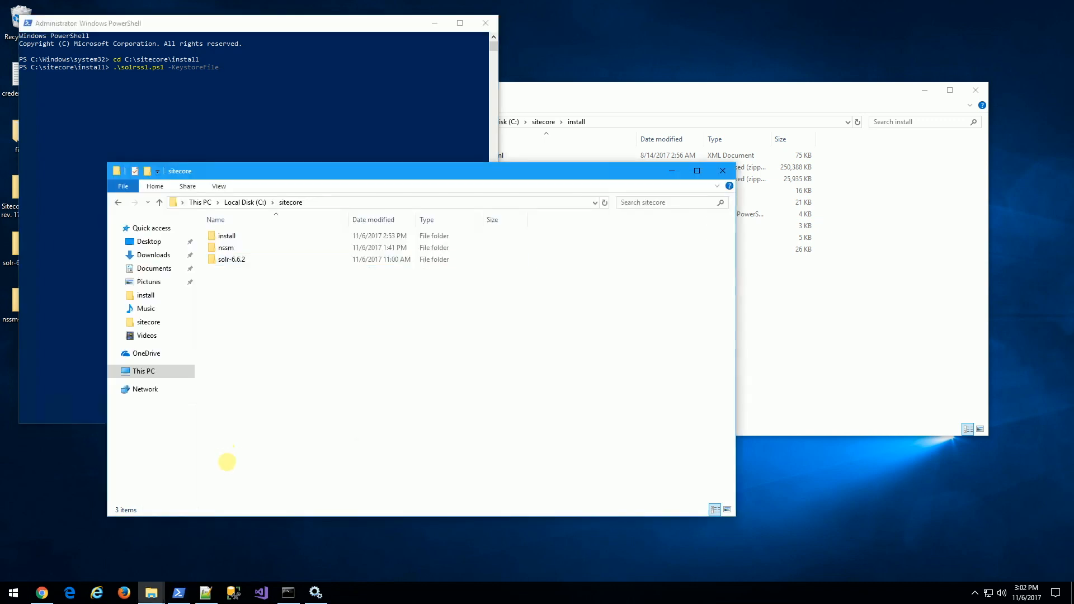
pyautogui.doubleClick(231, 260)
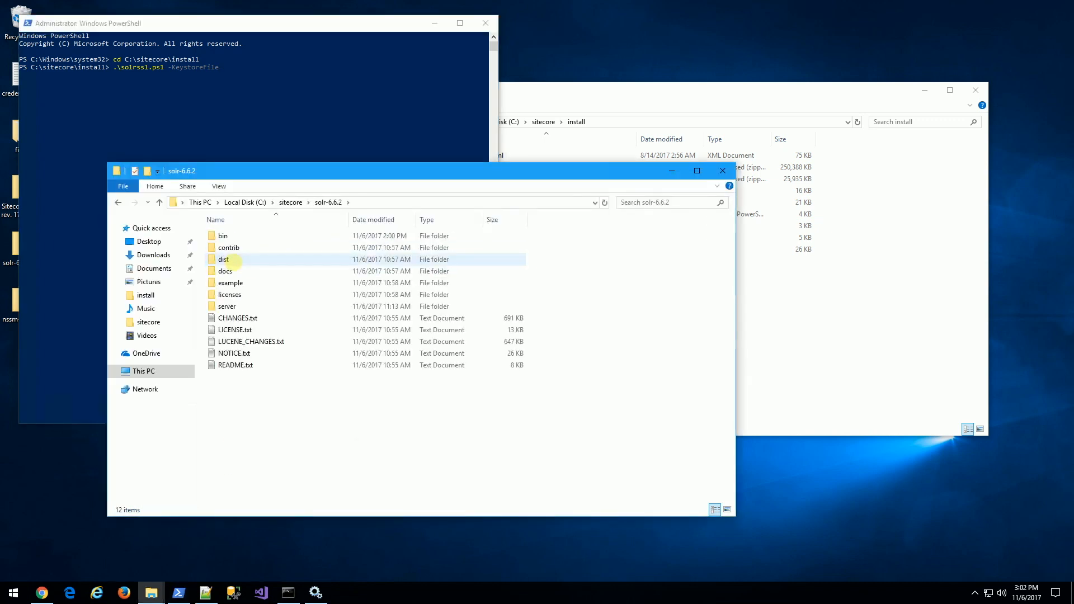
pyautogui.click(231, 307)
pyautogui.doubleClick(235, 307)
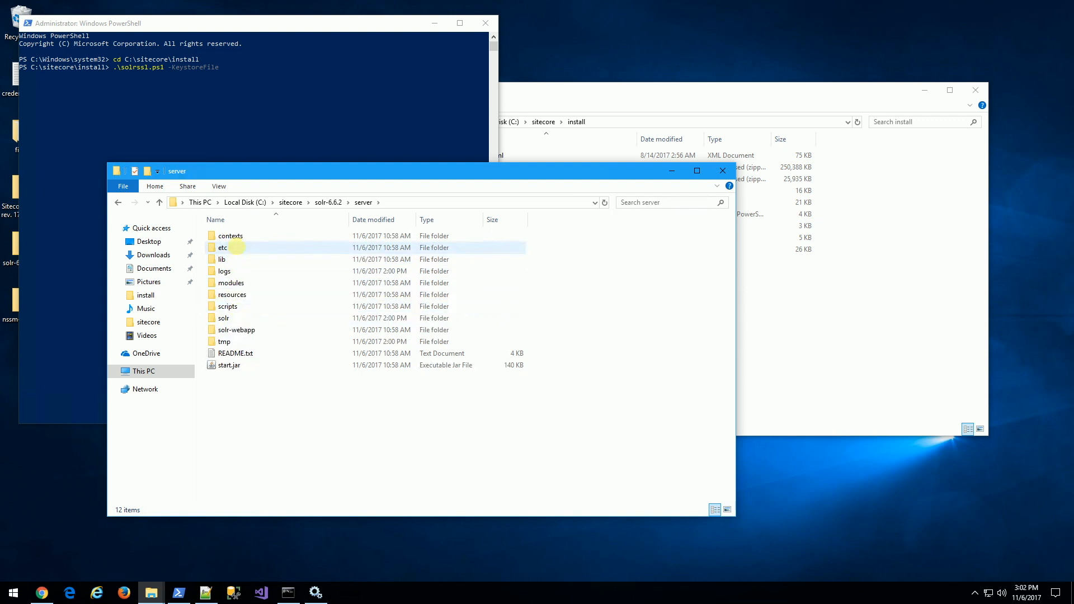
pyautogui.doubleClick(236, 248)
pyautogui.click(426, 202)
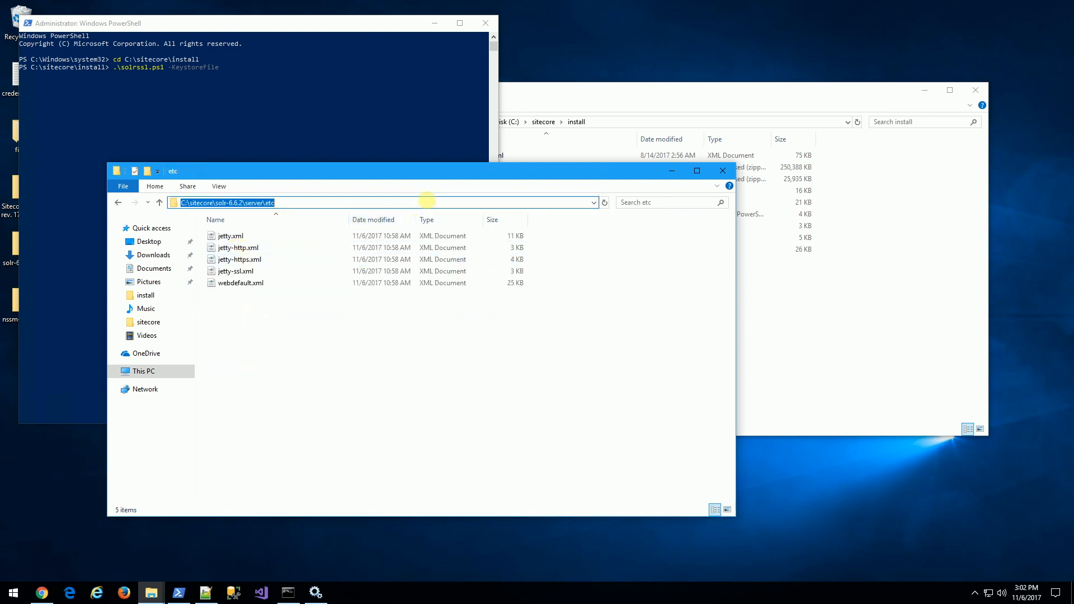
pyautogui.hotkey('ctrl', 'c')
pyautogui.click(350, 110)
pyautogui.hotkey('ctrl', 'v')
pyautogui.write('\\')
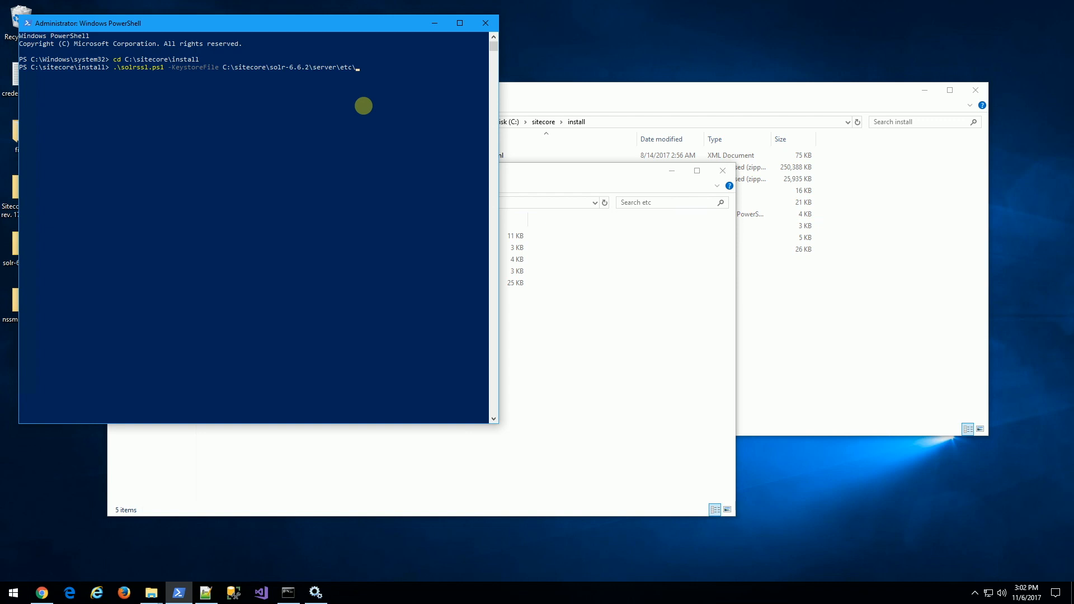
pyautogui.write('solr-ssl.keystore.jks')
# Run solrssl.ps1 and check the generated keystore files in the etc folder.
pyautogui.press('Return')
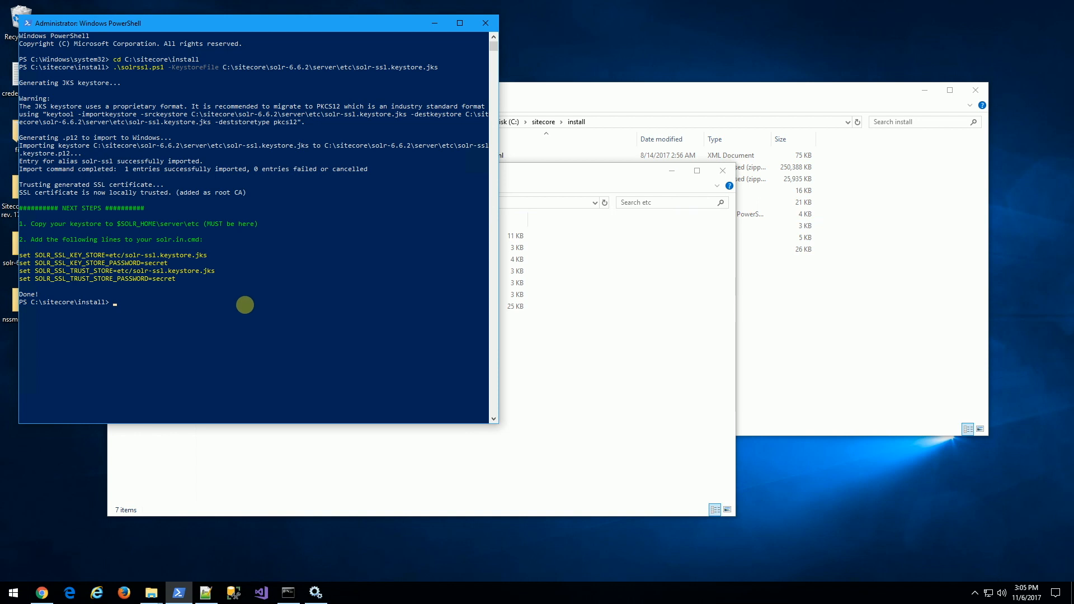
pyautogui.click(546, 425)
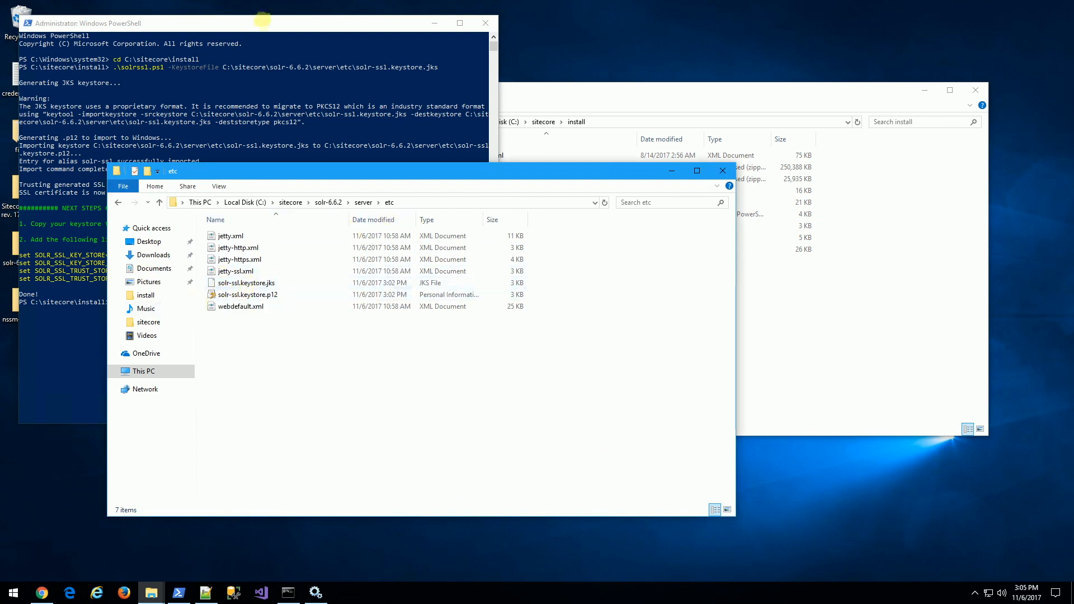
pyautogui.click(261, 23)
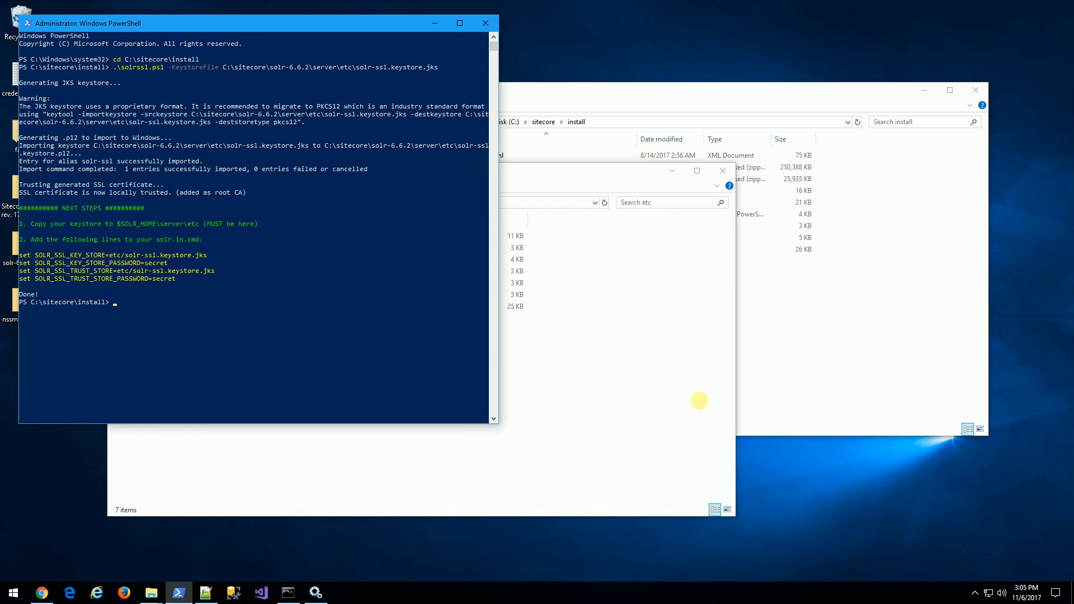
pyautogui.click(698, 400)
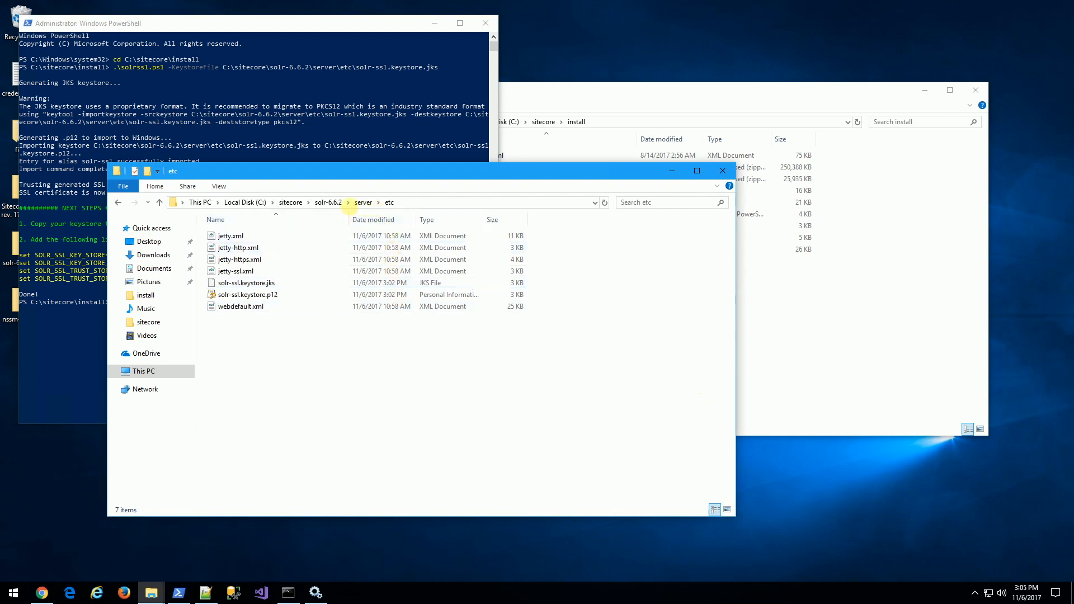
# Go to solr-6.6.2\bin and bring up the options for solr.in.cmd.
pyautogui.click(329, 202)
pyautogui.doubleClick(236, 235)
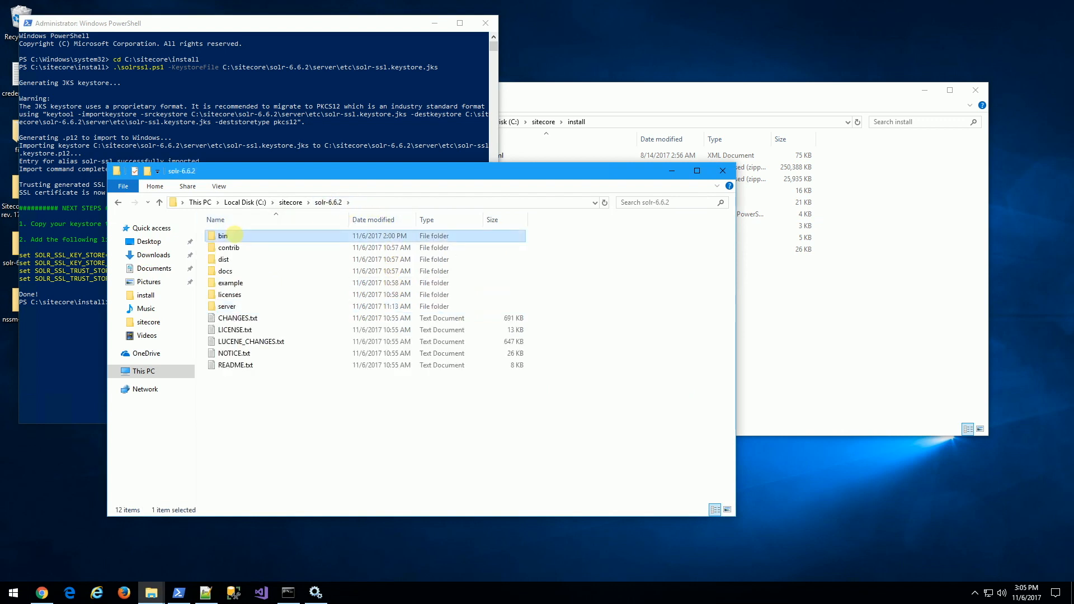
pyautogui.click(244, 306)
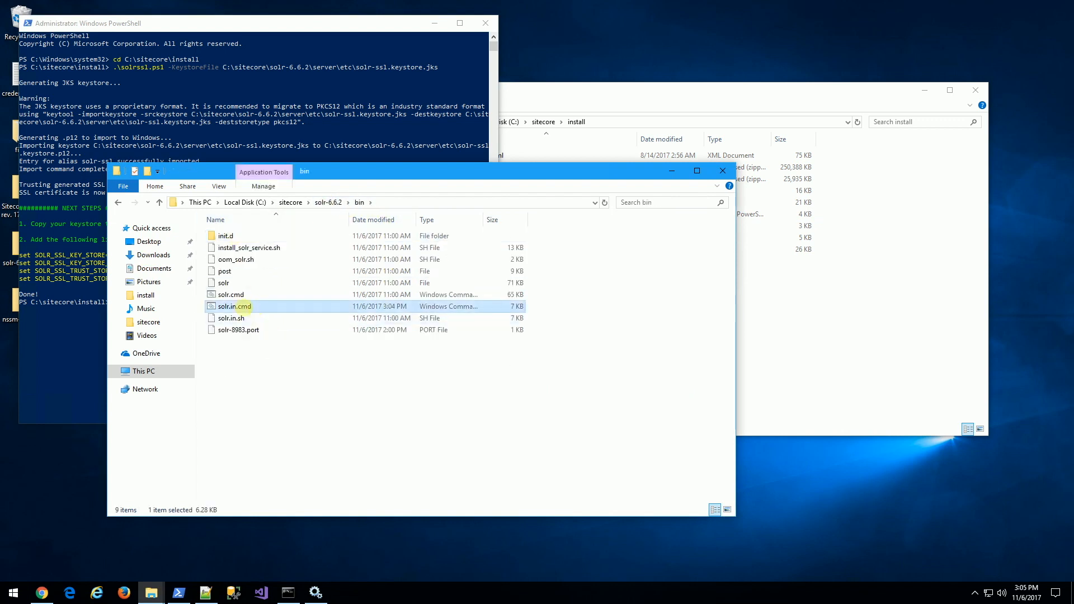
pyautogui.rightClick(244, 306)
# Open solr.in.cmd in Notepad++ and uncomment the SOLR_SSL_KEY_STORE and SOLR_SSL_KEY_STORE_PASSWORD lines.
pyautogui.click(293, 367)
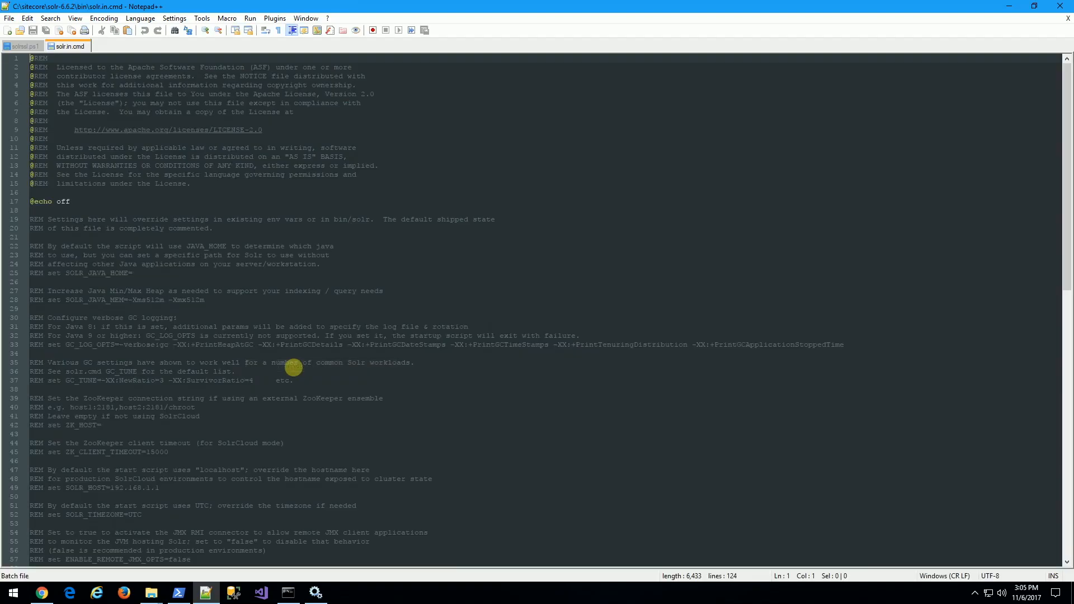
pyautogui.scroll(-20, 223, 296)
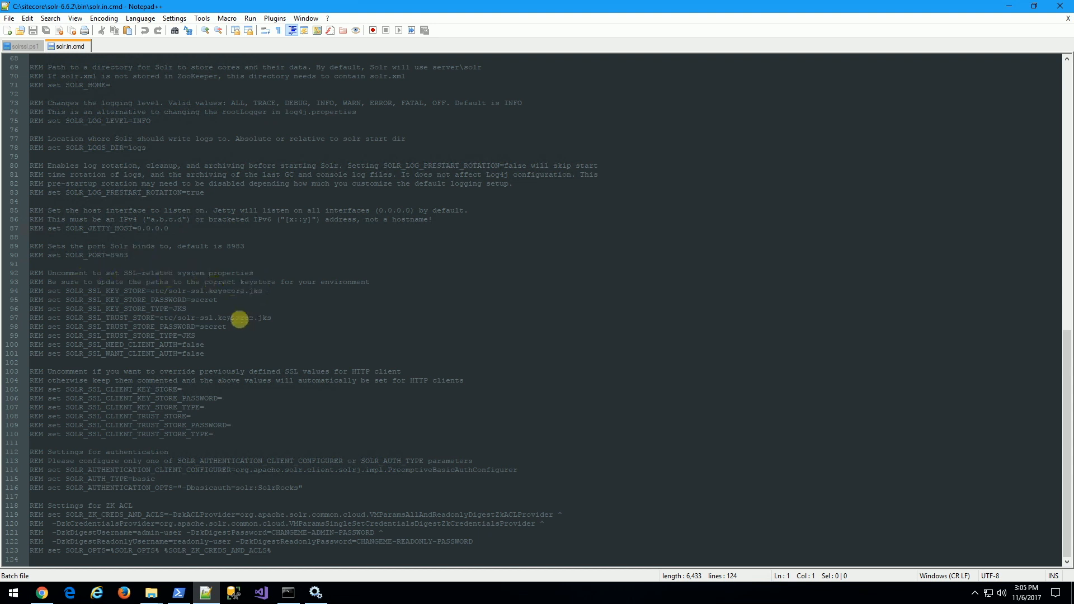
pyautogui.moveTo(47, 291); pyautogui.dragTo(10, 293)
pyautogui.press('Delete')
pyautogui.press('Down')
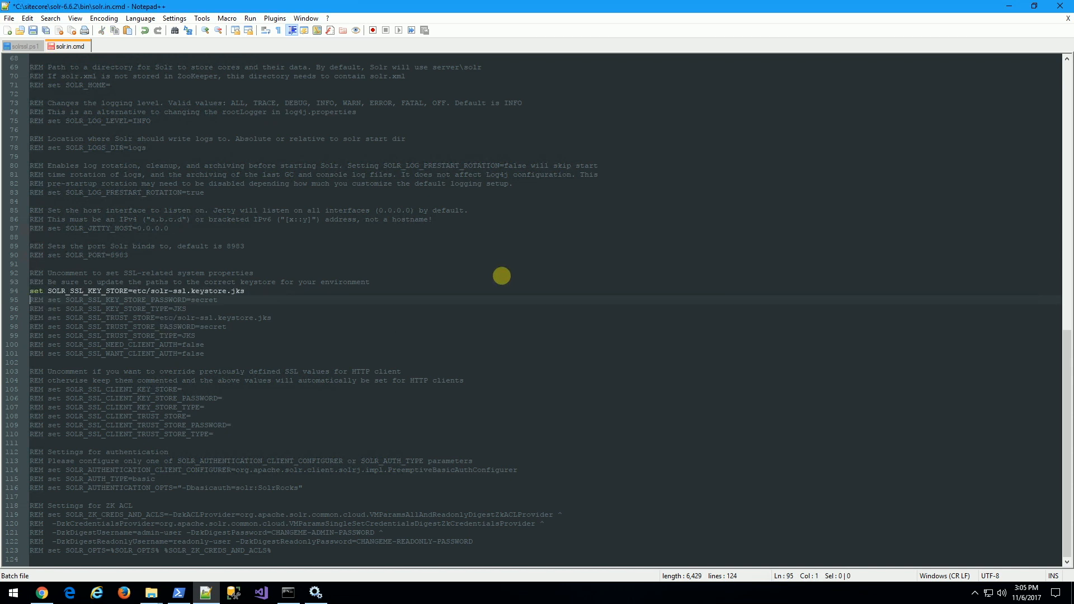
pyautogui.hotkey('shift', 'Right')
pyautogui.hotkey('shift', 'Right')
pyautogui.hotkey('shift', 'Right')
pyautogui.hotkey('shift', 'Right')
pyautogui.hotkey('shift', 'Right')
pyautogui.hotkey('shift', 'Right')
pyautogui.hotkey('shift', 'Left')
pyautogui.hotkey('shift', 'Left')
pyautogui.press('Delete')
# Uncomment the key store type and trust store lines, save the file, and minimize Notepad++.
pyautogui.hotkey('shift', 'Right')
pyautogui.hotkey('shift', 'Right')
pyautogui.hotkey('shift', 'Right')
pyautogui.hotkey('shift', 'Right')
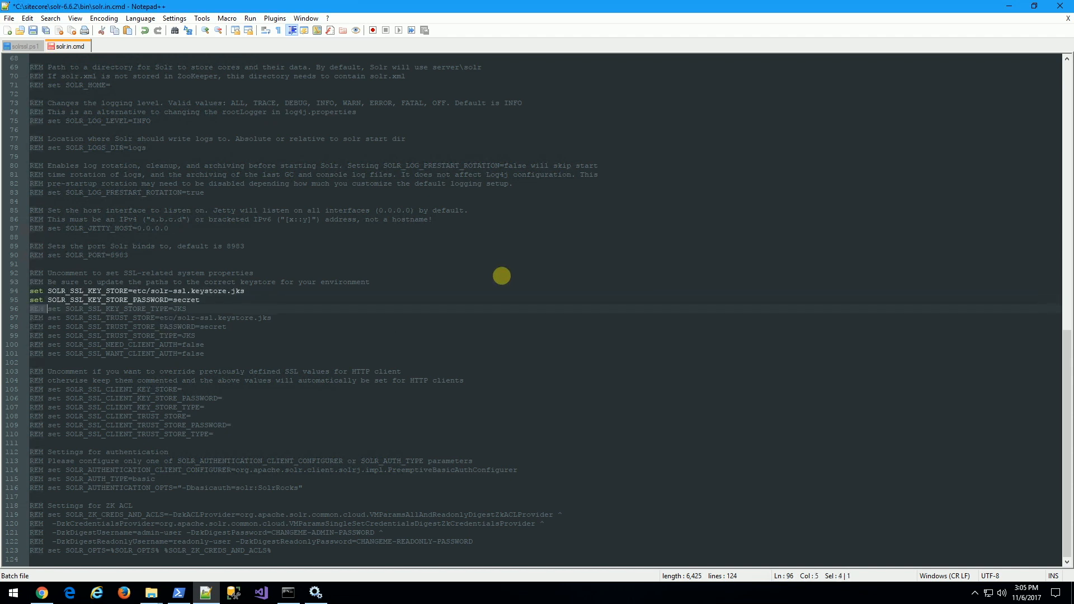
pyautogui.press('Delete')
pyautogui.press('Down')
pyautogui.hotkey('shift', 'Right')
pyautogui.hotkey('shift', 'Right')
pyautogui.hotkey('shift', 'Right')
pyautogui.hotkey('shift', 'Right')
pyautogui.press('Delete')
pyautogui.hotkey('ctrl', 's')
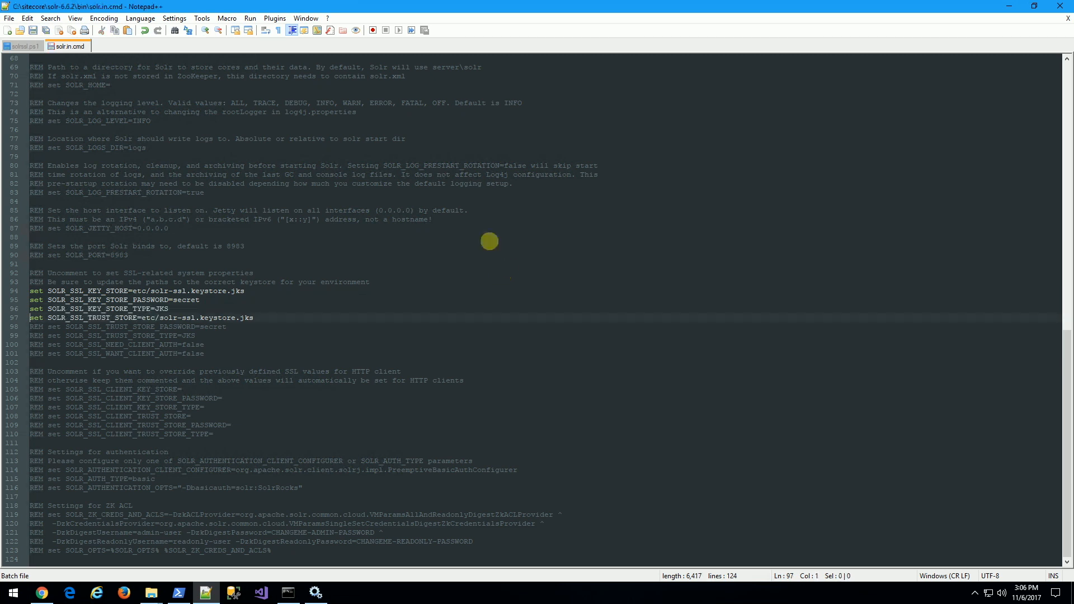
pyautogui.click(1009, 6)
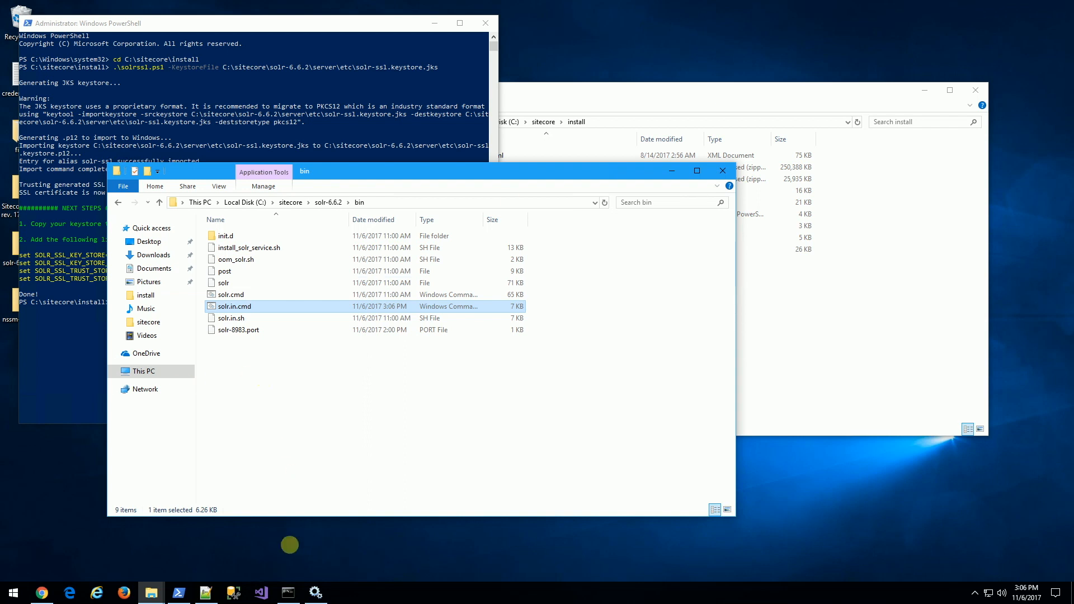
# Restart the SOLR 662 service from the Services console.
pyautogui.click(316, 593)
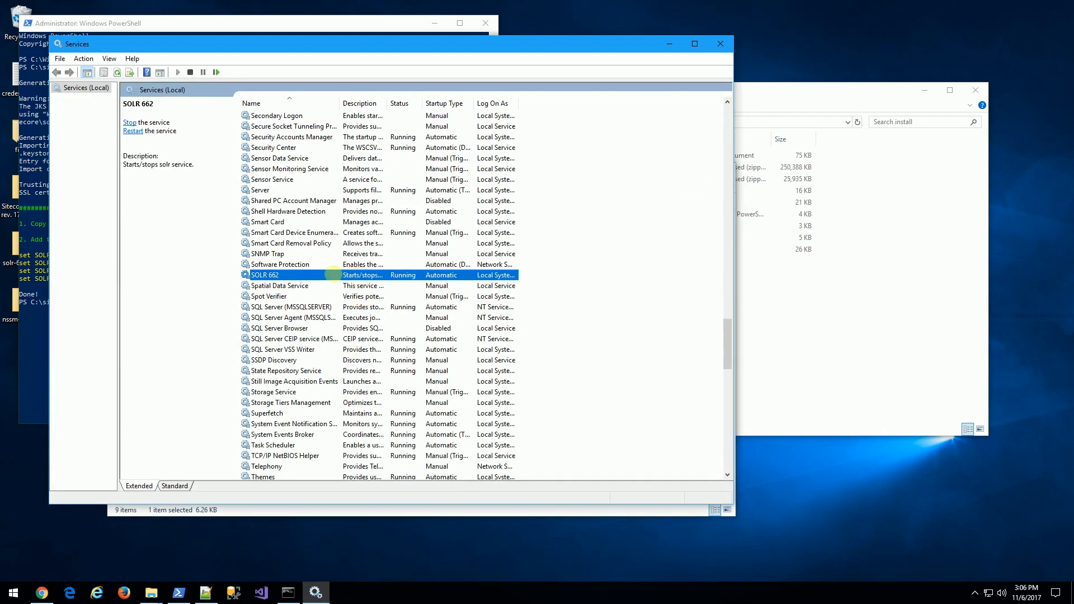
pyautogui.rightClick(275, 277)
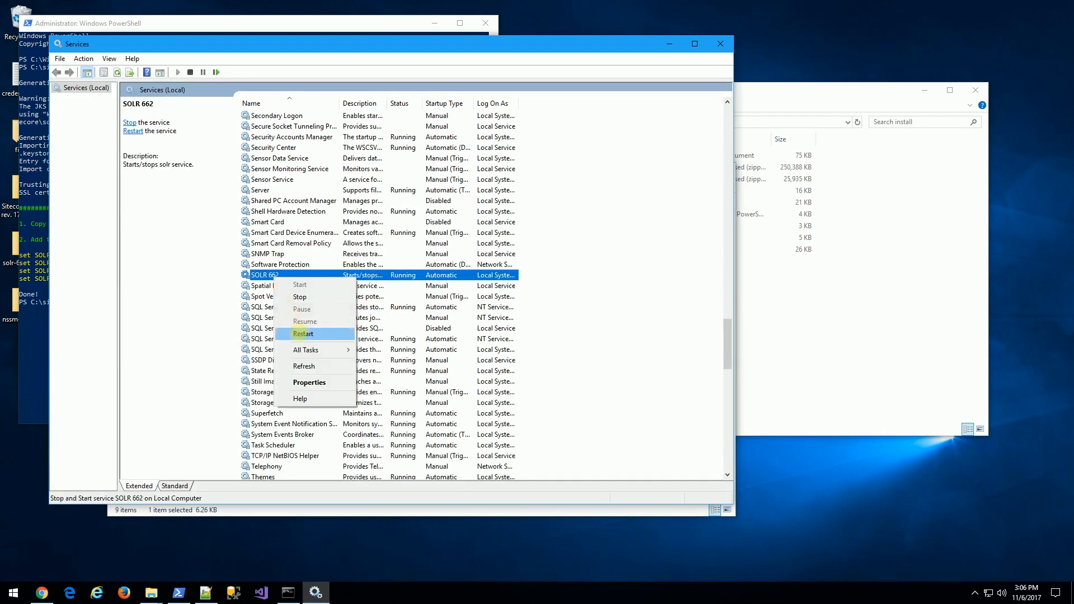
pyautogui.click(300, 297)
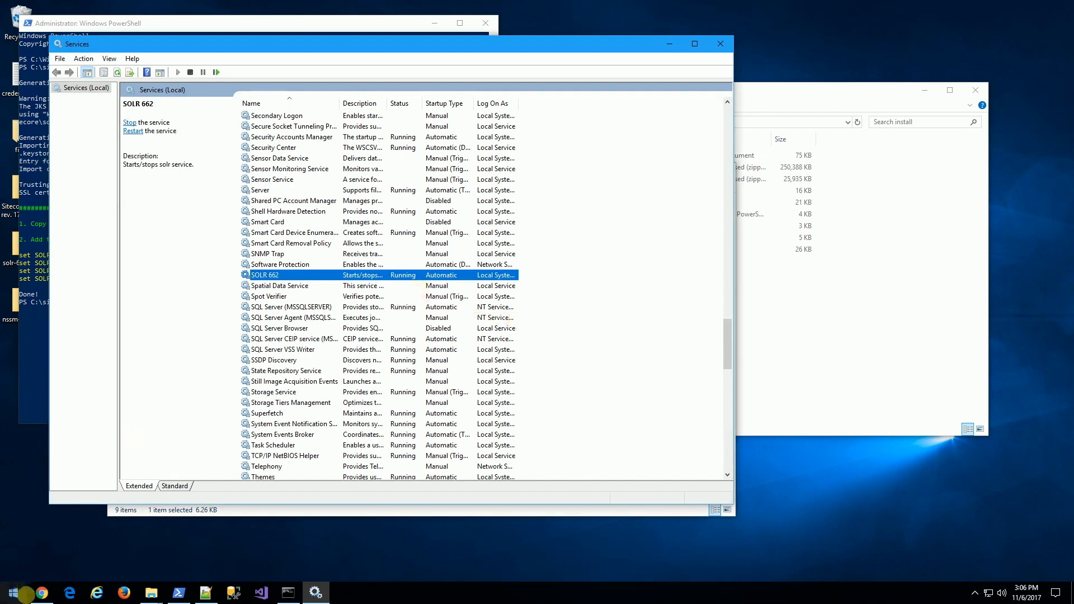
pyautogui.click(35, 593)
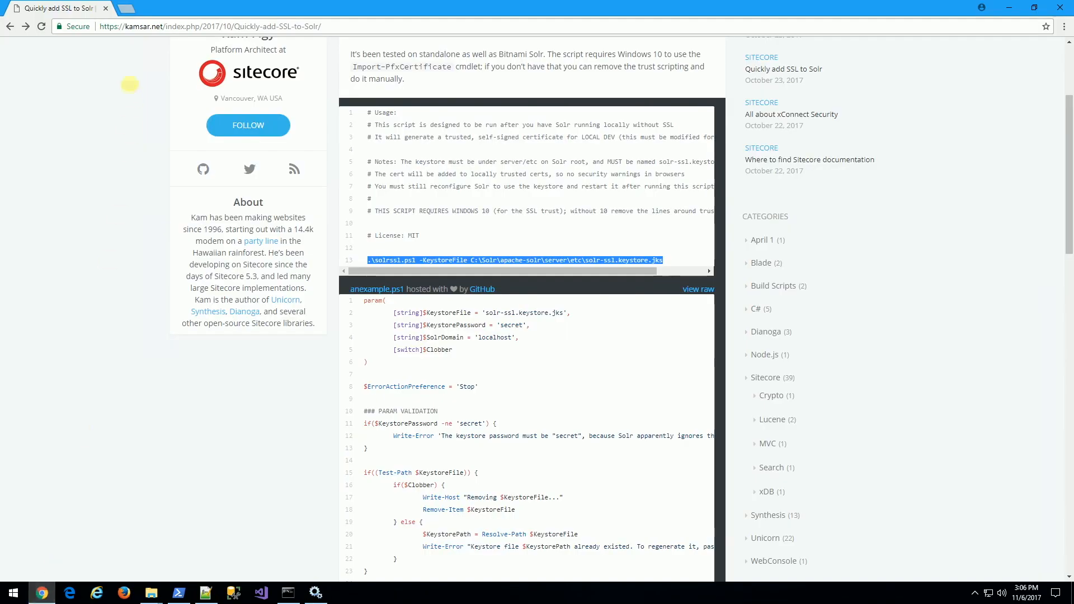
pyautogui.click(128, 8)
pyautogui.write('localhost:8983/solr/')
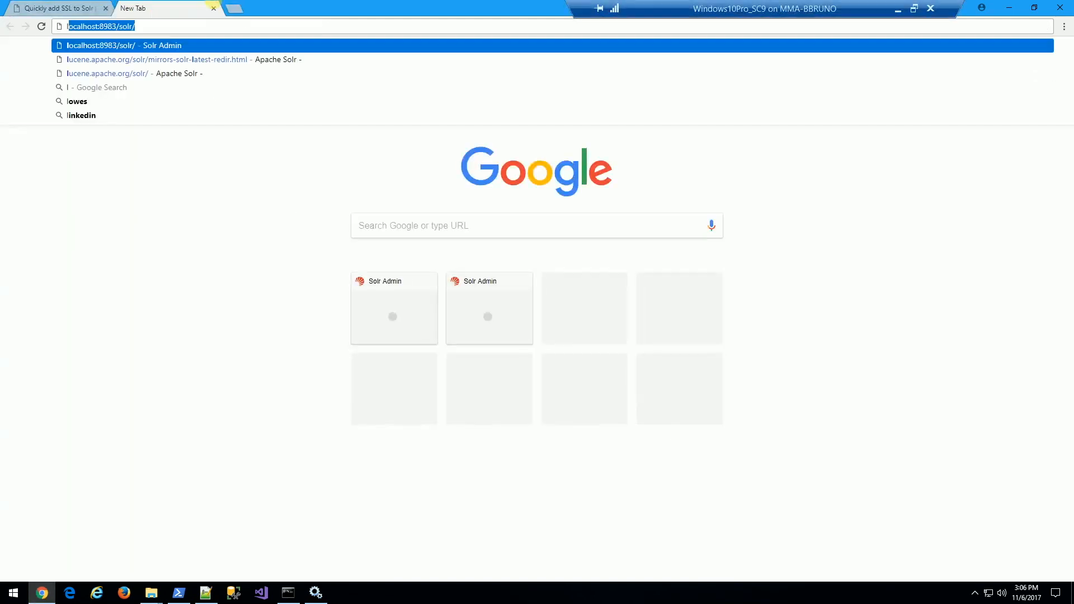
pyautogui.press('Return')
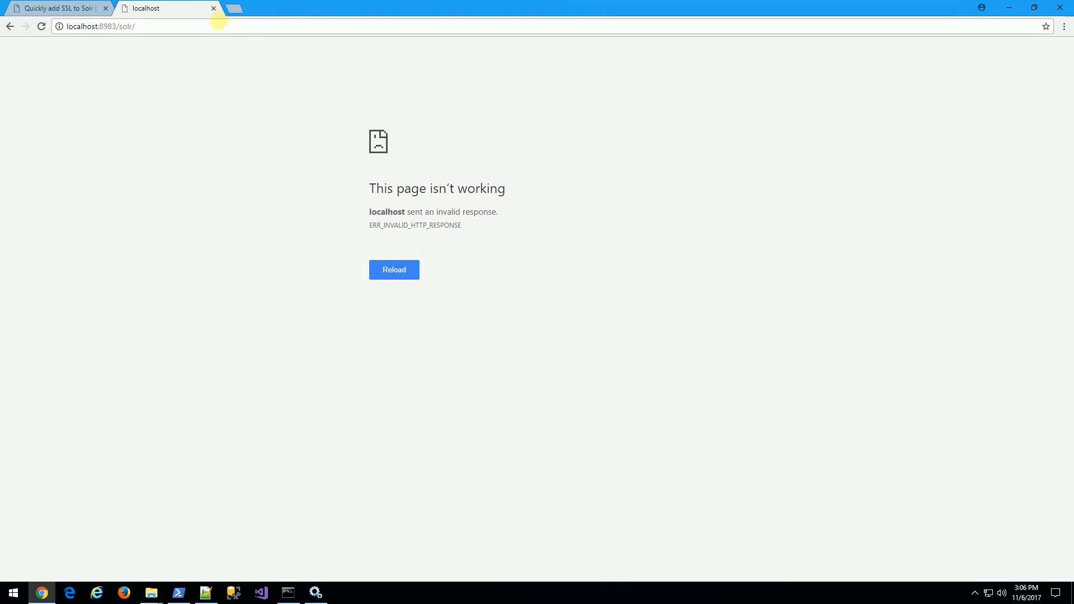
pyautogui.click(219, 22)
pyautogui.press('Home')
pyautogui.write('https://')
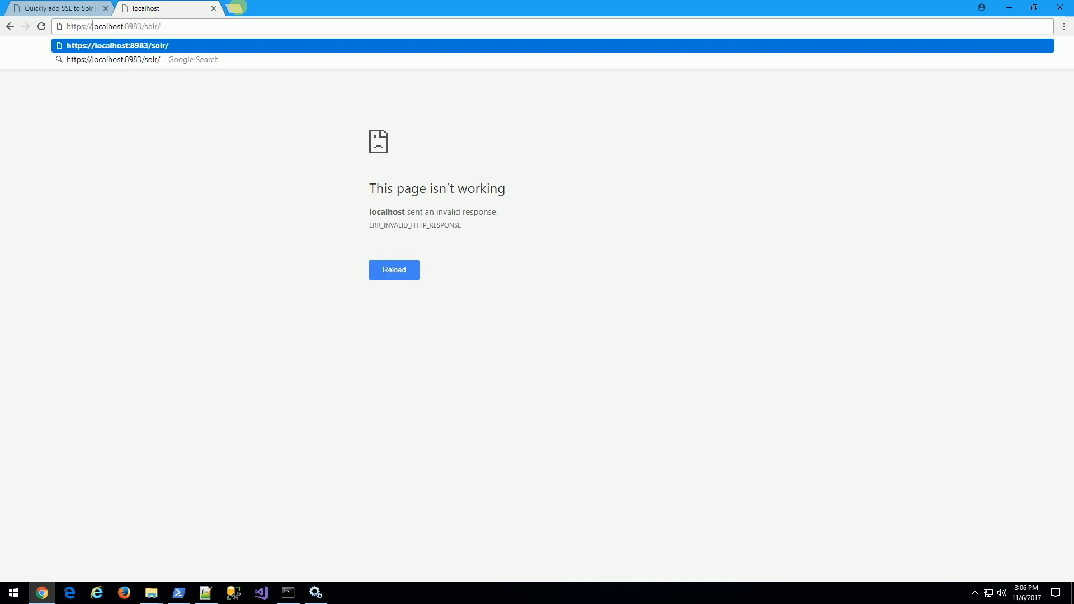
pyautogui.press('Return')
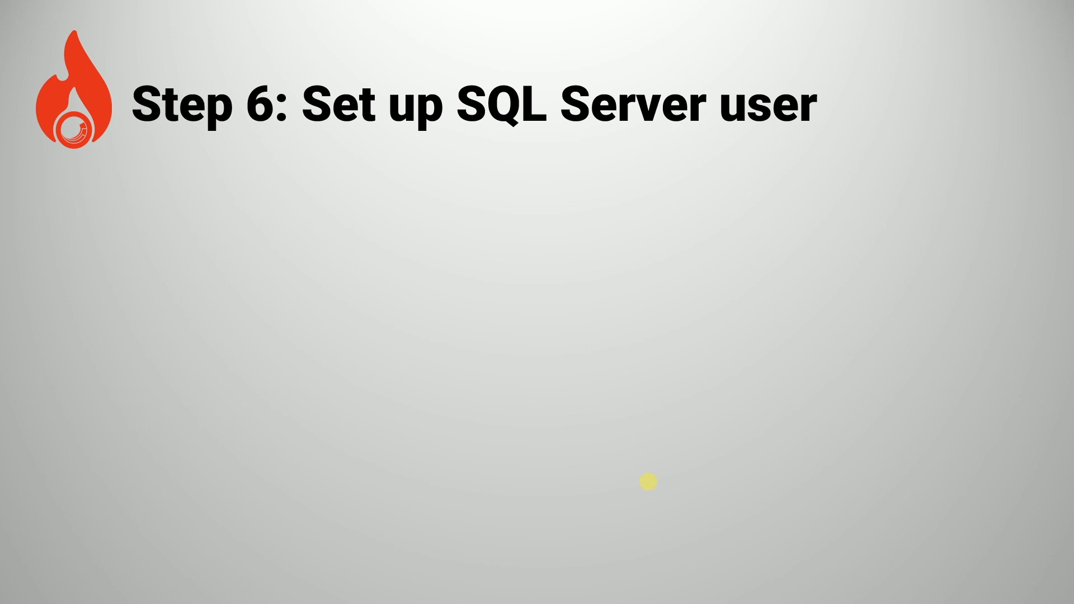
# Reveal the Step 6 bullets on the standard user and sysadmin role, then switch to SSMS.
pyautogui.press('Right')
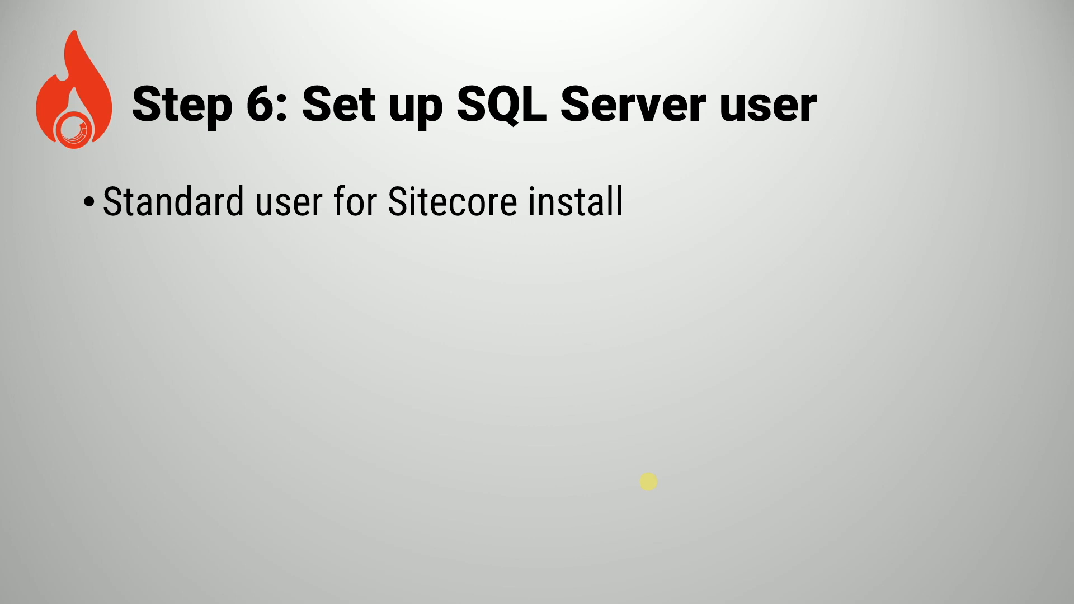
pyautogui.press('Right')
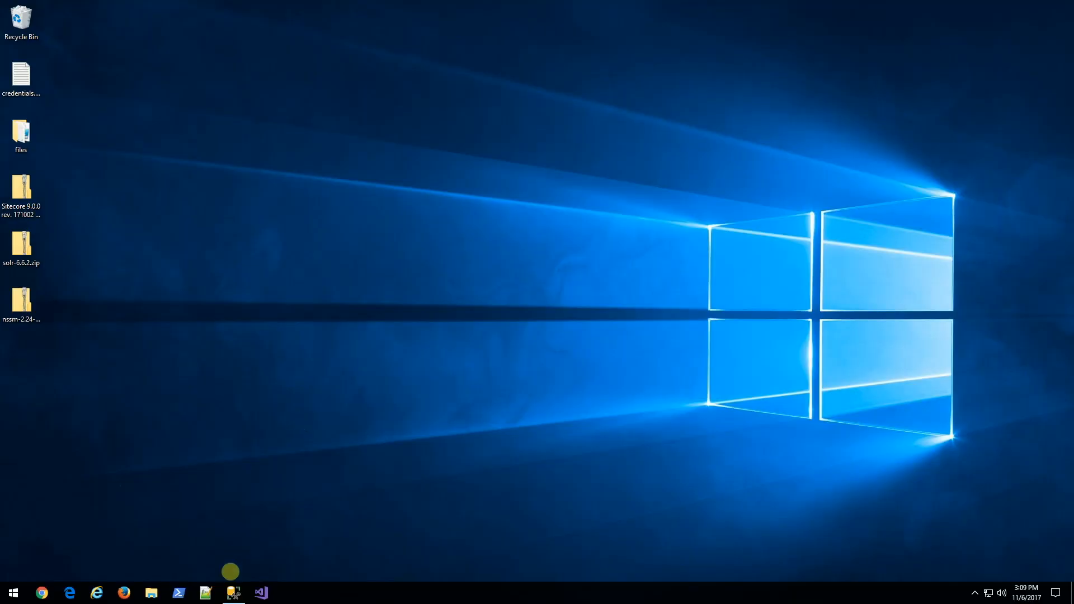
pyautogui.click(234, 593)
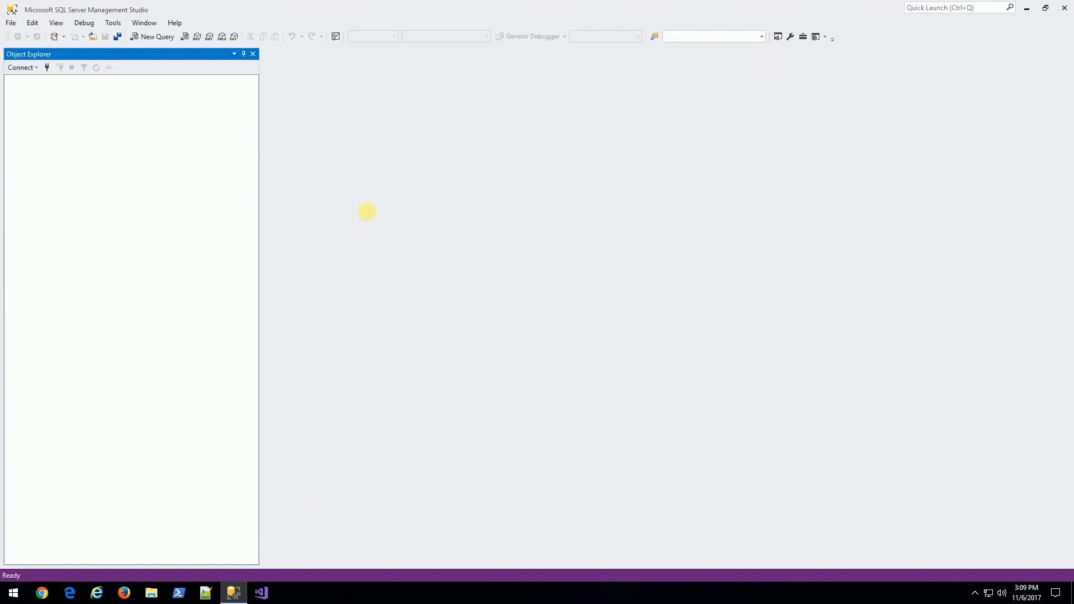
# Connect to localhost and start a new login under Security > Logins.
pyautogui.click(47, 67)
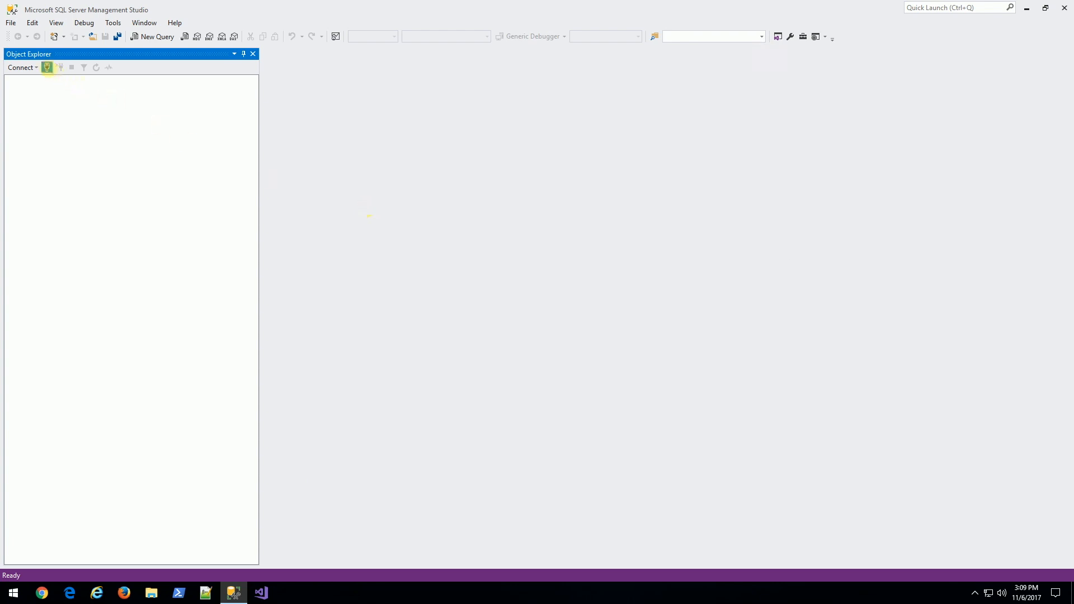
pyautogui.press('Return')
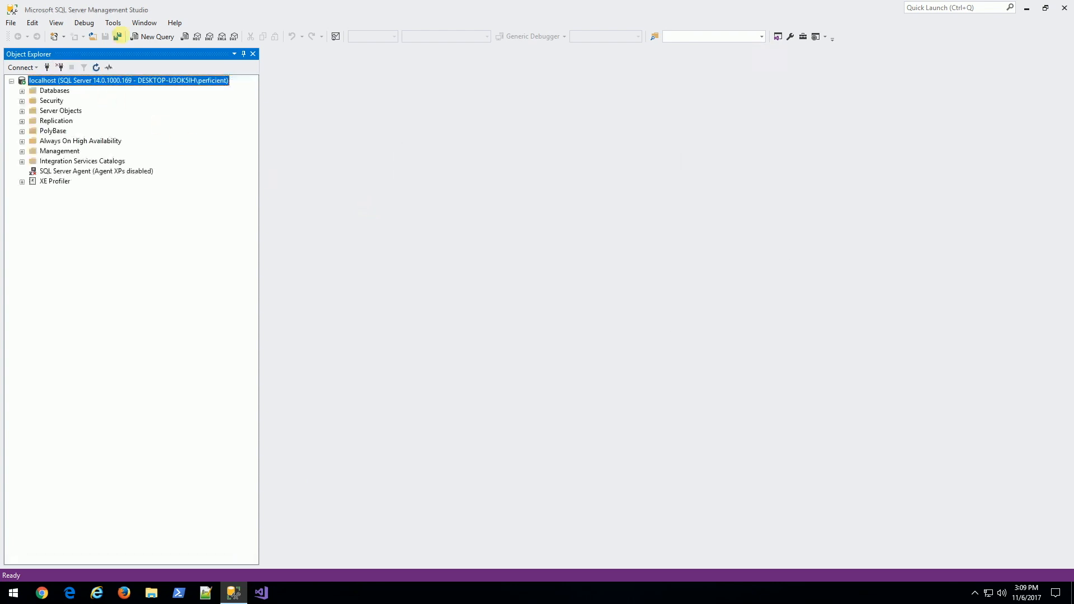
pyautogui.click(22, 101)
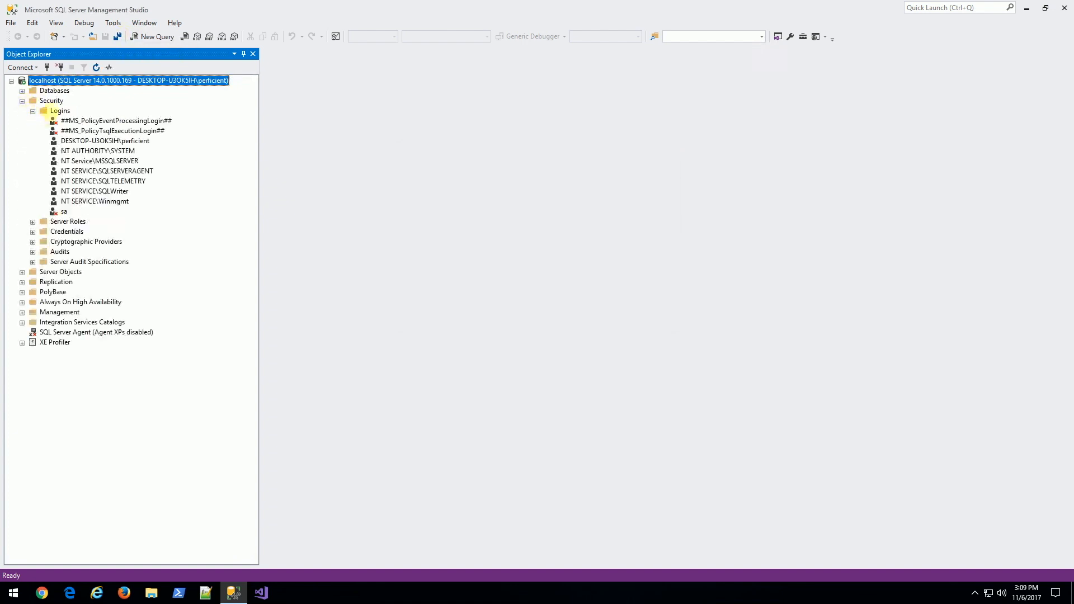
pyautogui.rightClick(56, 110)
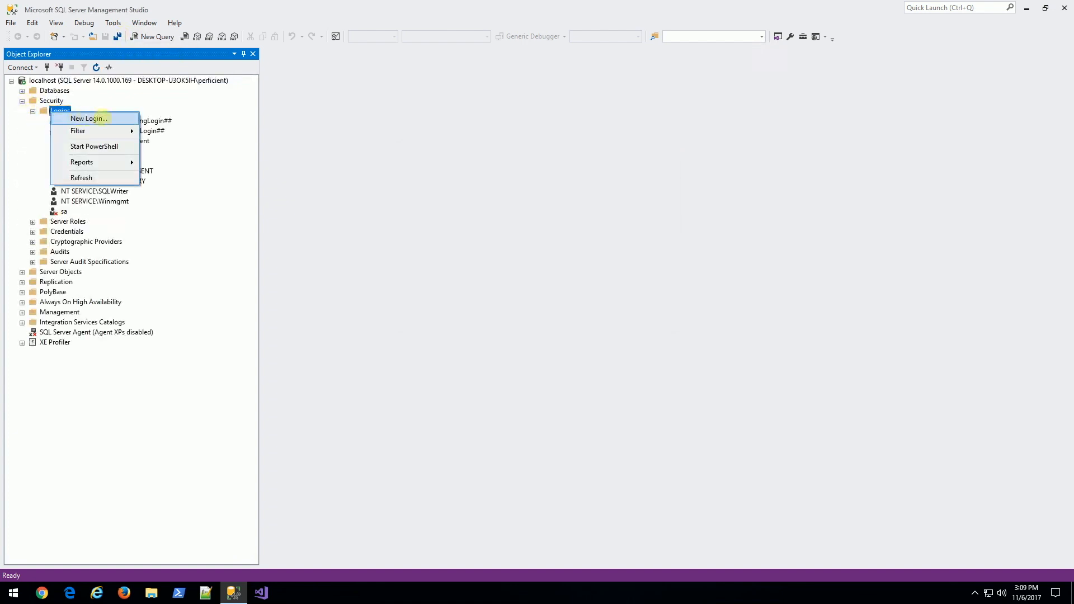
pyautogui.click(88, 118)
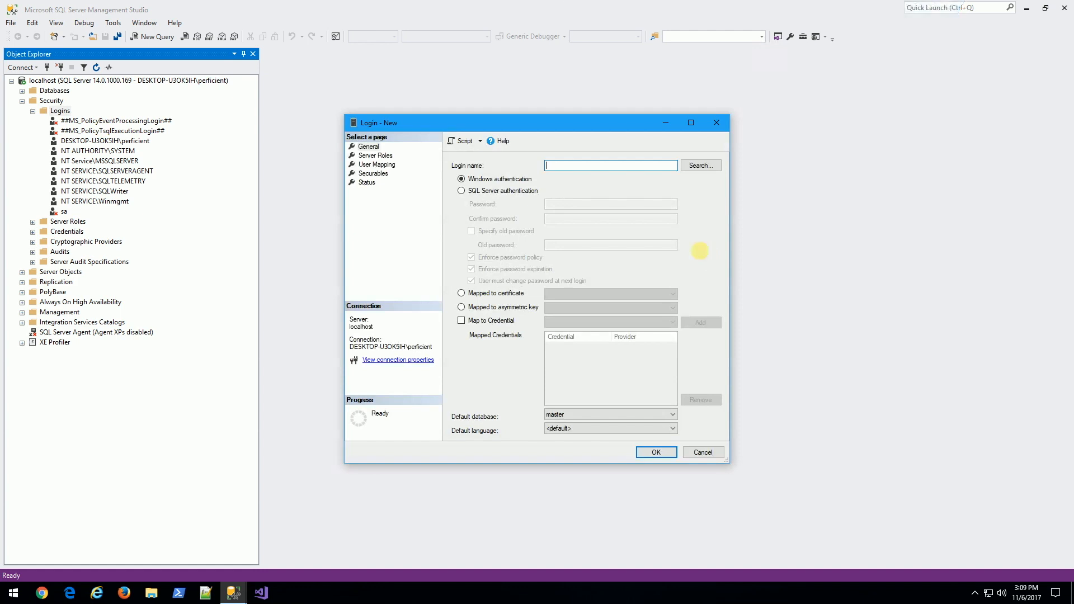
# Name the login sc9 with SQL Server authentication, enter and confirm its password, and disable password policy.
pyautogui.write('sc9')
pyautogui.click(501, 190)
pyautogui.click(580, 204)
pyautogui.write('p')
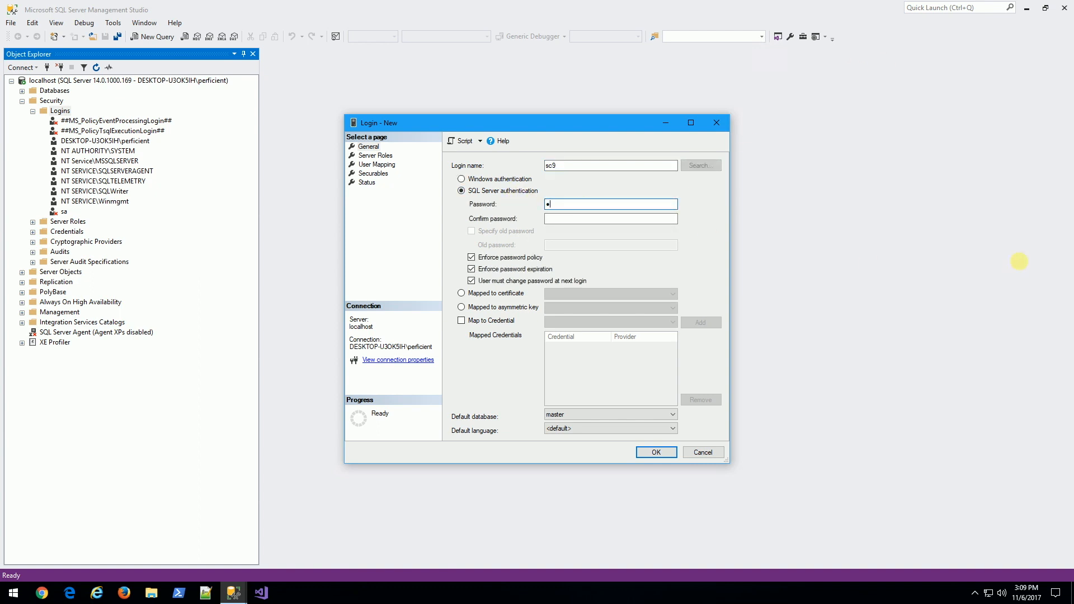
pyautogui.write('assword123')
pyautogui.press('Tab')
pyautogui.write('password123')
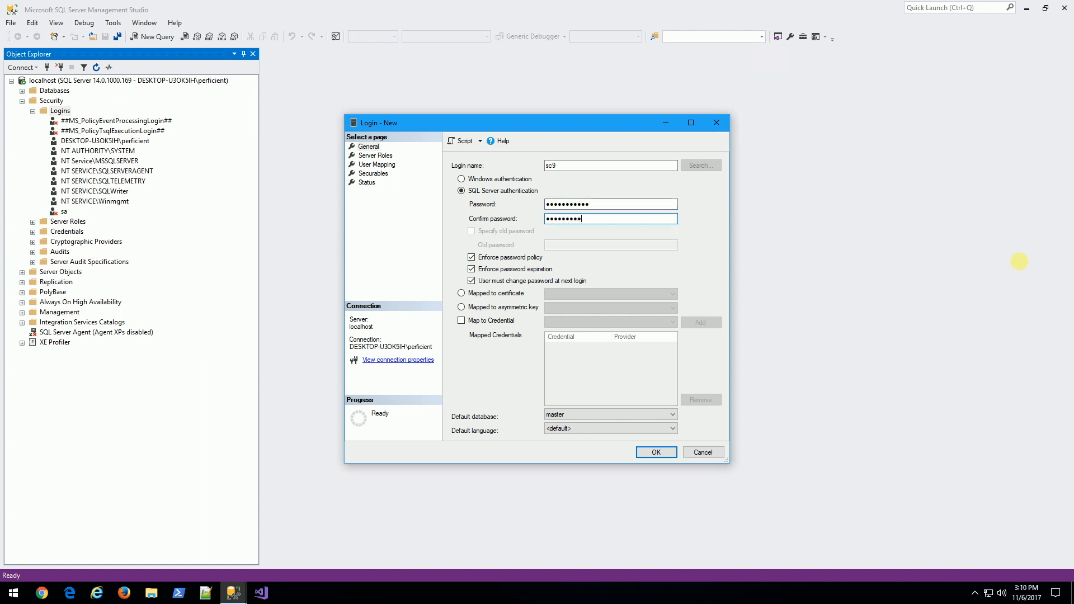
pyautogui.click(514, 258)
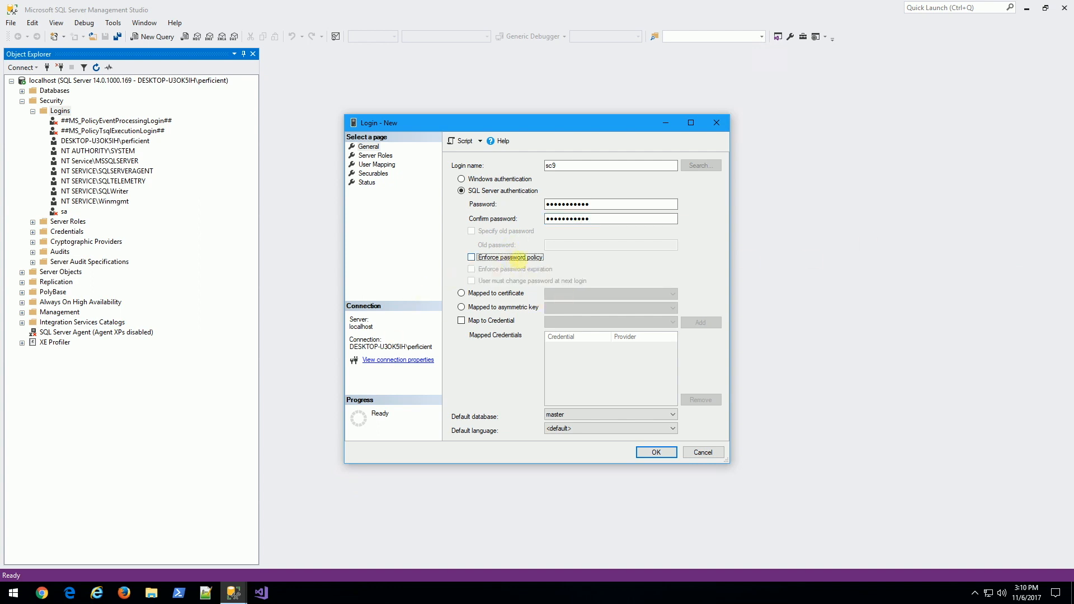
# Grant the sc9 login the sysadmin server role and create it.
pyautogui.click(376, 155)
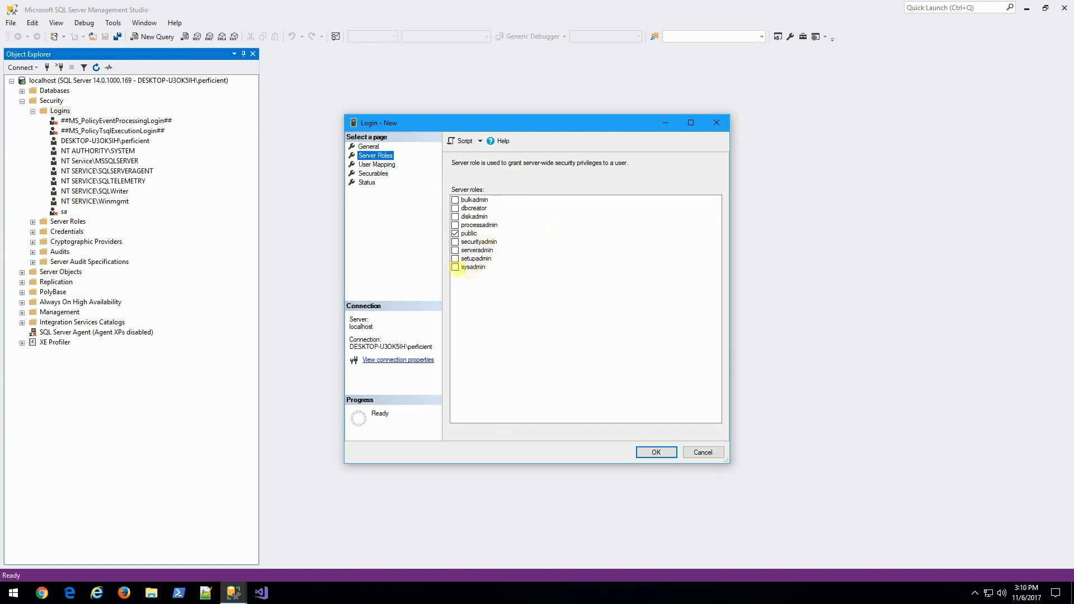
pyautogui.click(455, 267)
pyautogui.click(368, 147)
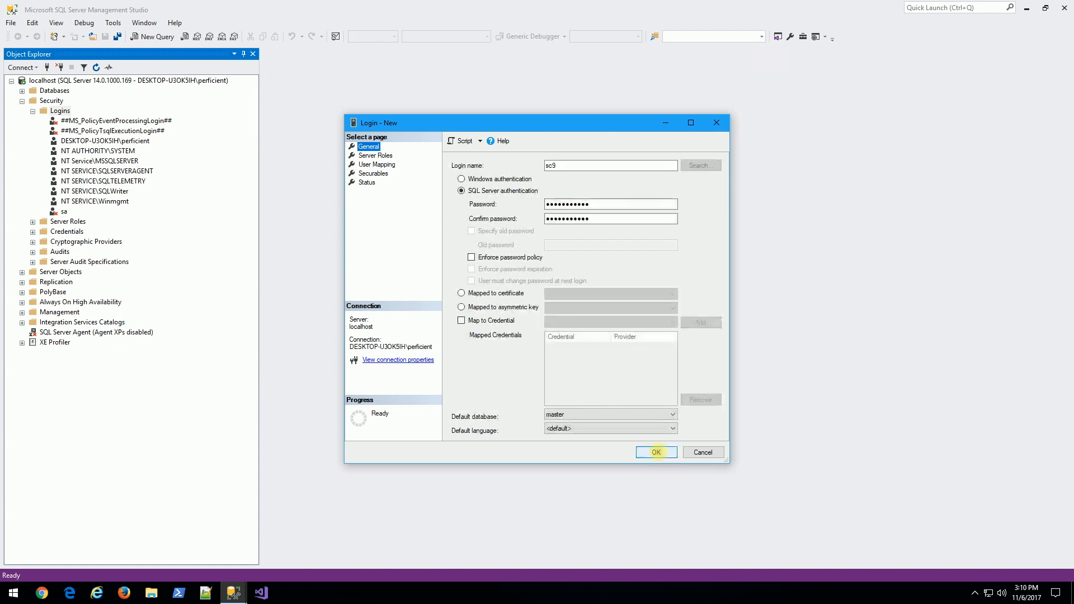
pyautogui.click(656, 452)
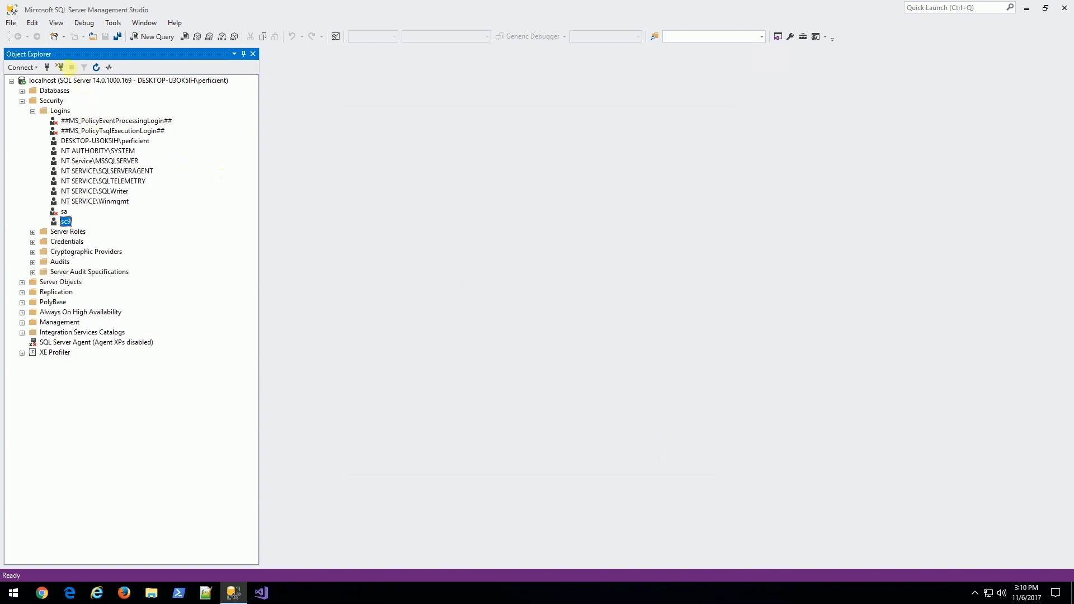
# Test the sc9 login by connecting to localhost with SQL Server Authentication and its password.
pyautogui.click(47, 68)
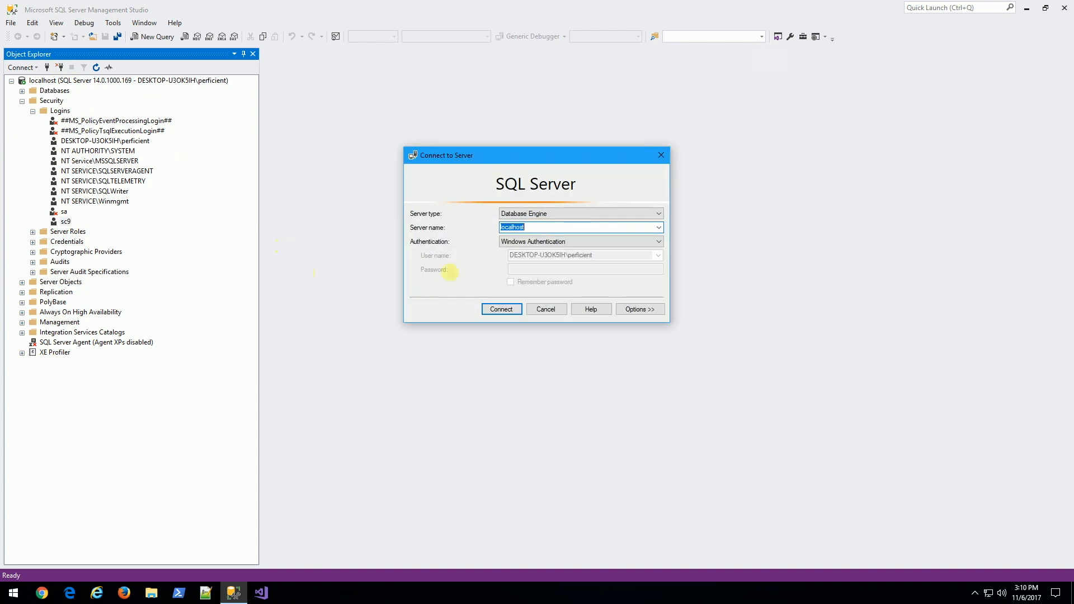
pyautogui.click(506, 242)
pyautogui.click(515, 250)
pyautogui.write('sc9')
pyautogui.click(524, 269)
pyautogui.write('s**********')
pyautogui.press('Return')
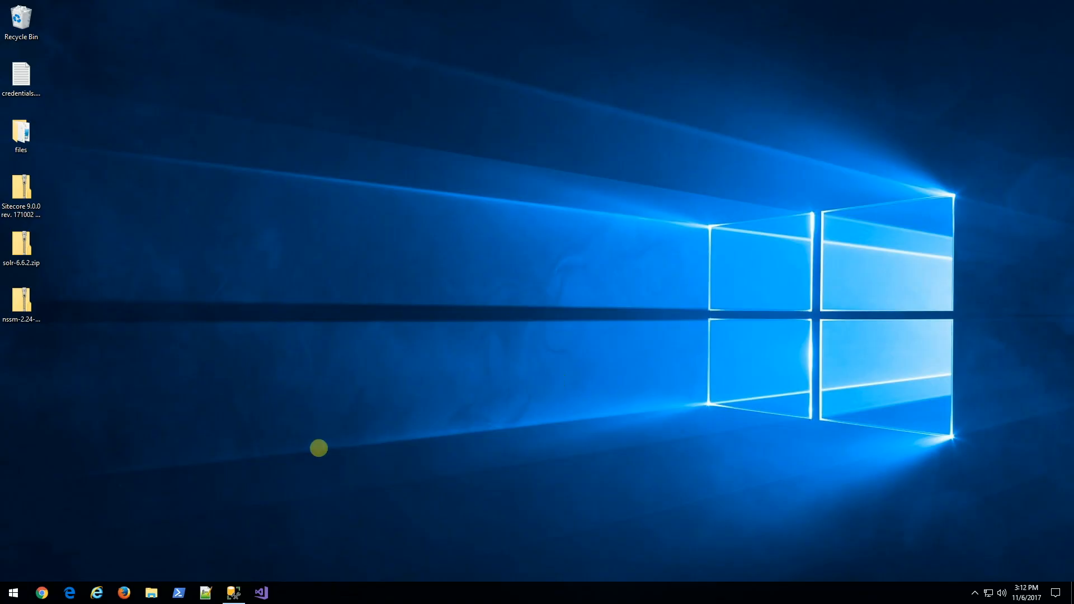
# Reconnect Management Studio to localhost using Windows Authentication.
pyautogui.click(234, 593)
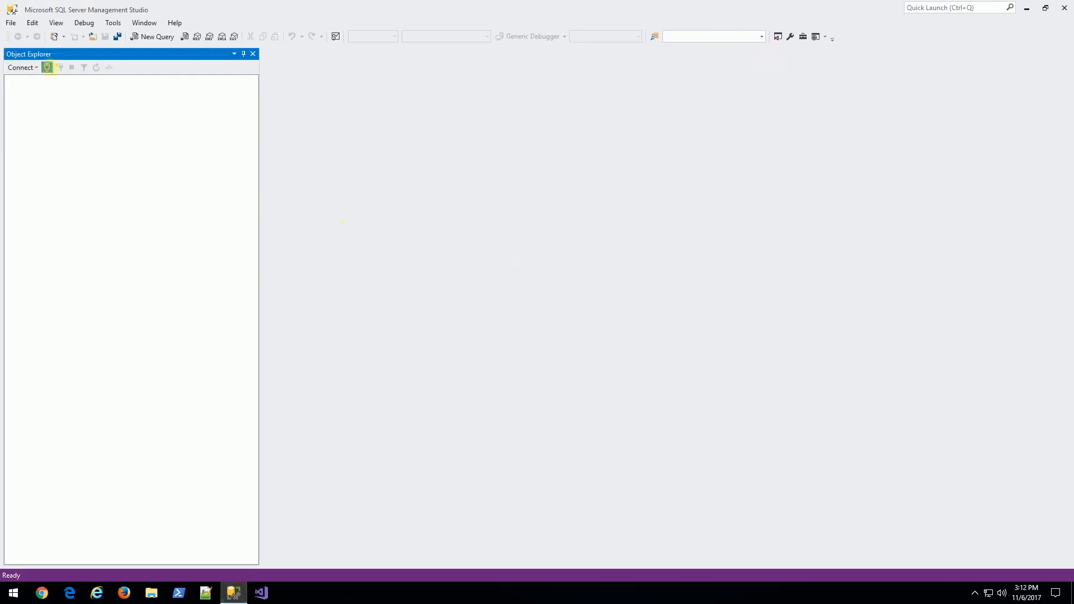
pyautogui.click(47, 67)
pyautogui.click(566, 241)
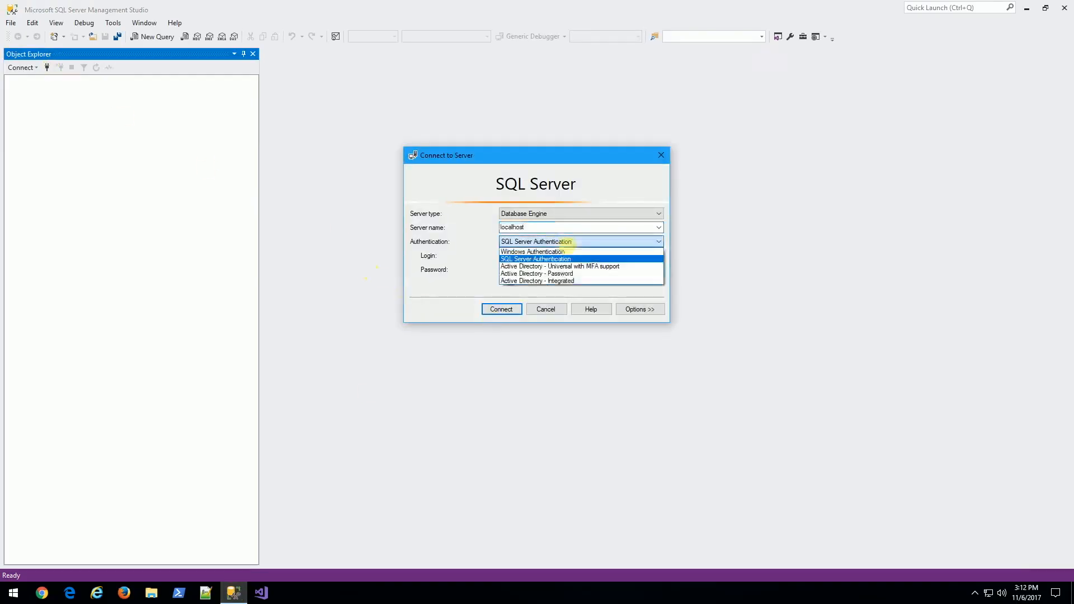
pyautogui.click(554, 249)
pyautogui.click(505, 302)
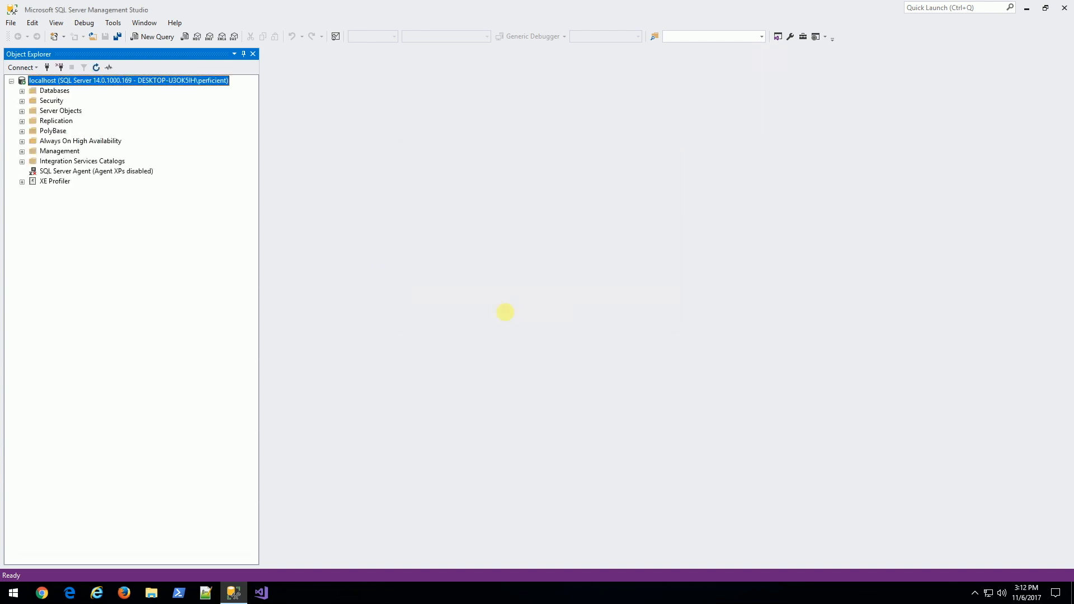
# Run sp_configure 'contained database authentication', 1 with reconfigure in a new query window.
pyautogui.click(152, 36)
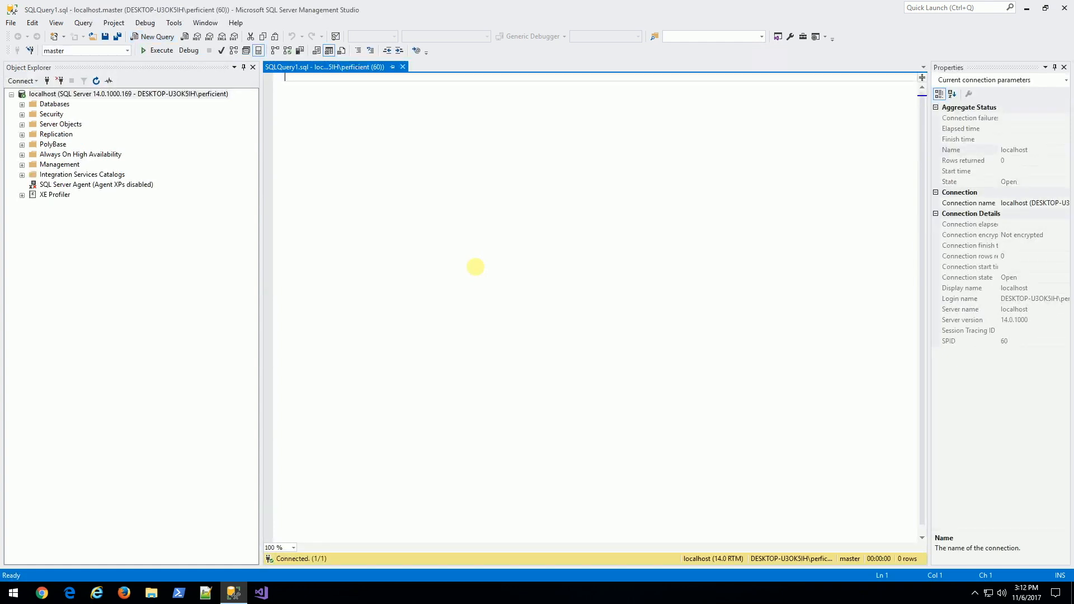
pyautogui.write("sp_configure 'contained database authentication', 1; go reconfigure; go")
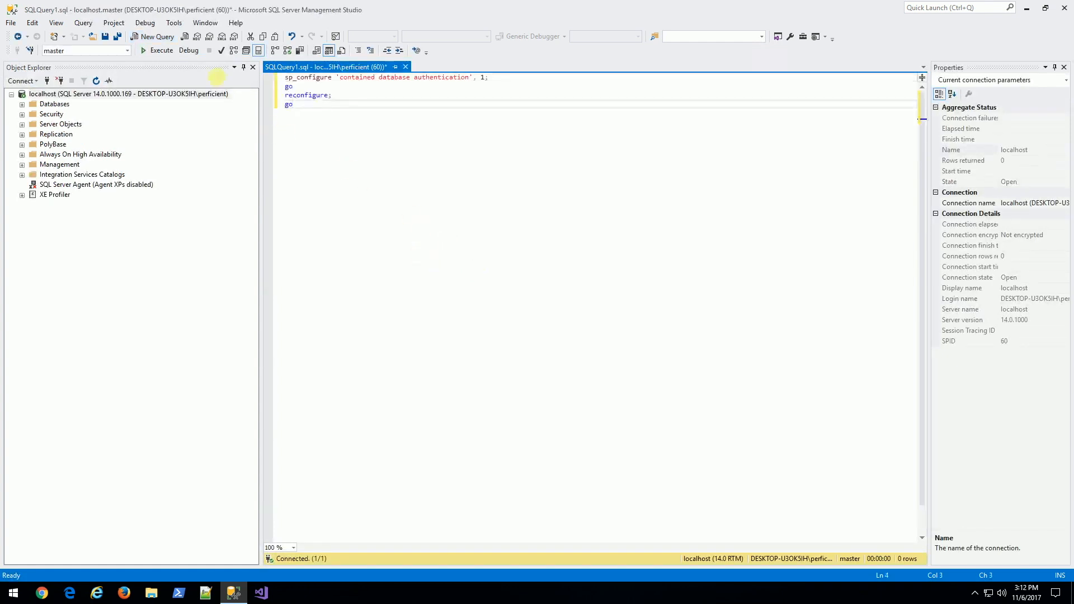
pyautogui.click(158, 50)
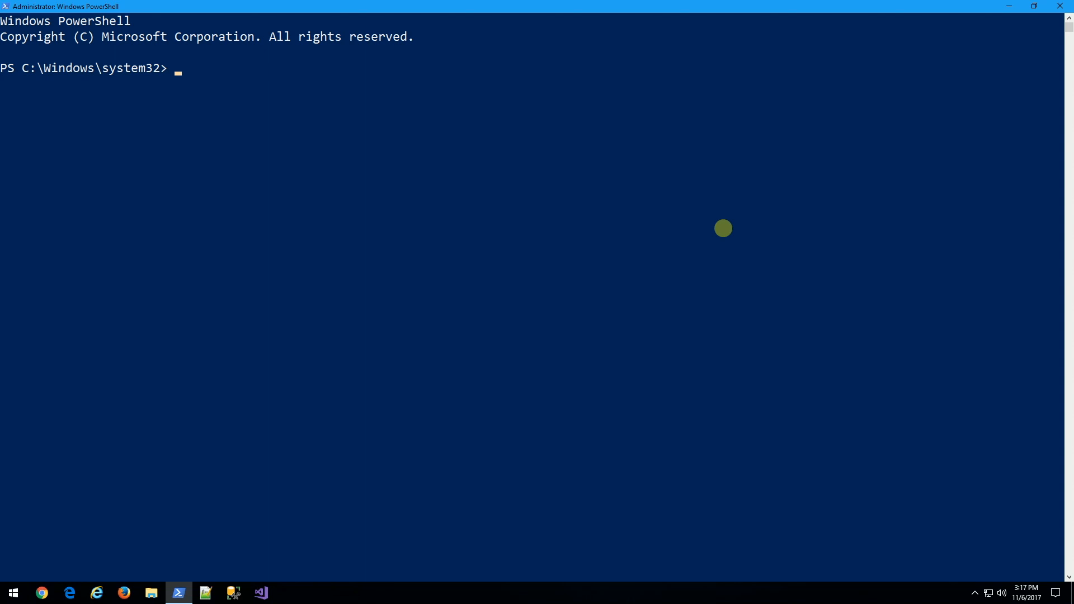
# Register the SitecoreRepo PowerShell repository from the myget source, accepting the NuGet provider.
pyautogui.write('Re')
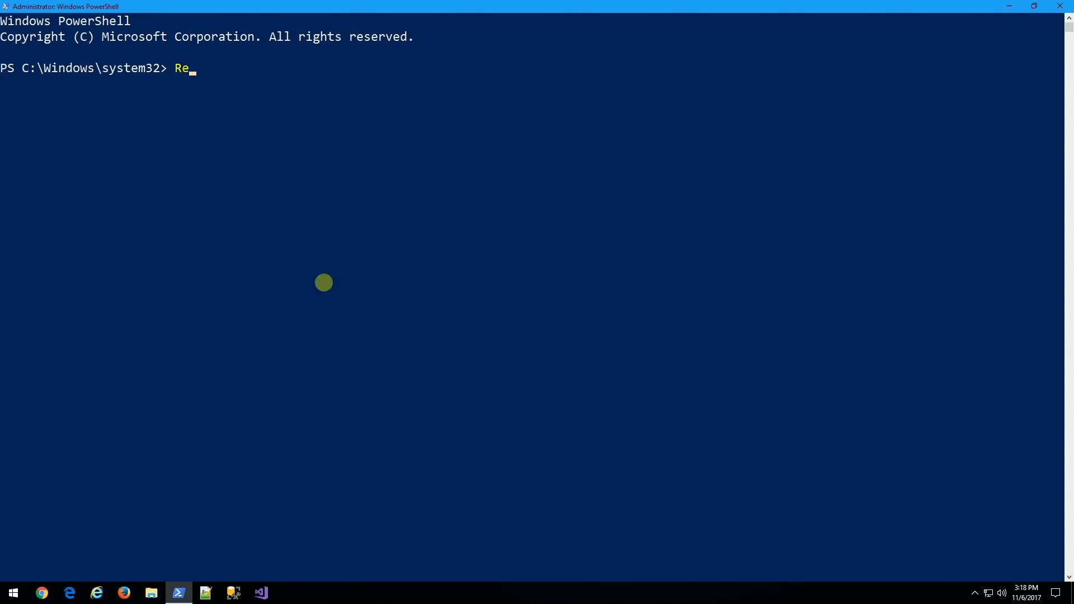
pyautogui.write('gister-PSRepository -Name SitecoreRepo -SourceLocation')
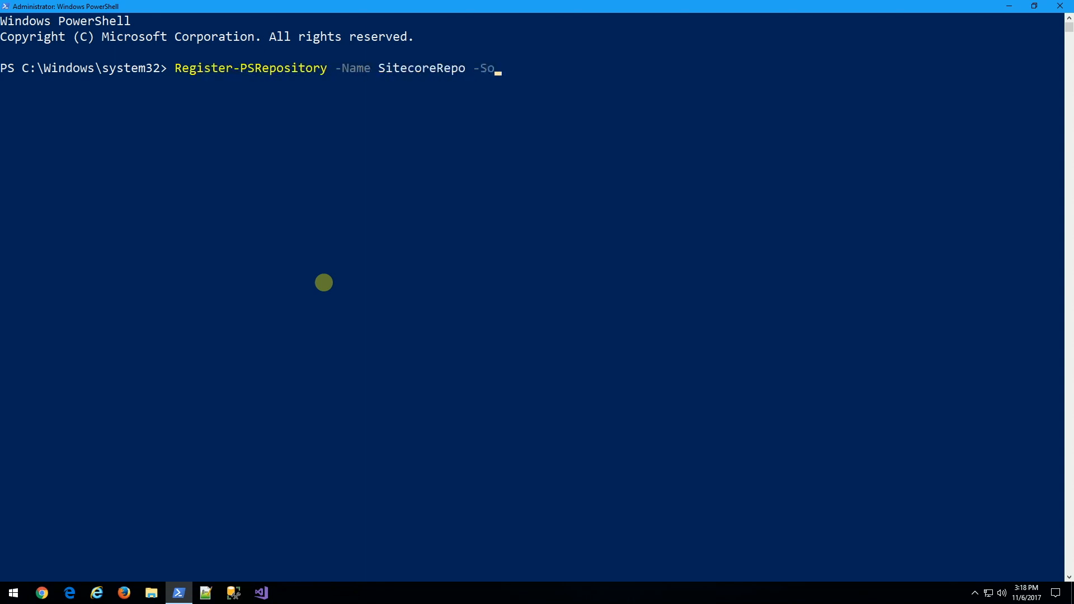
pyautogui.write('https://sitecore.myget.org/F/sc-powershell/api/v2')
pyautogui.press('Return')
pyautogui.write('Y')
pyautogui.press('Return')
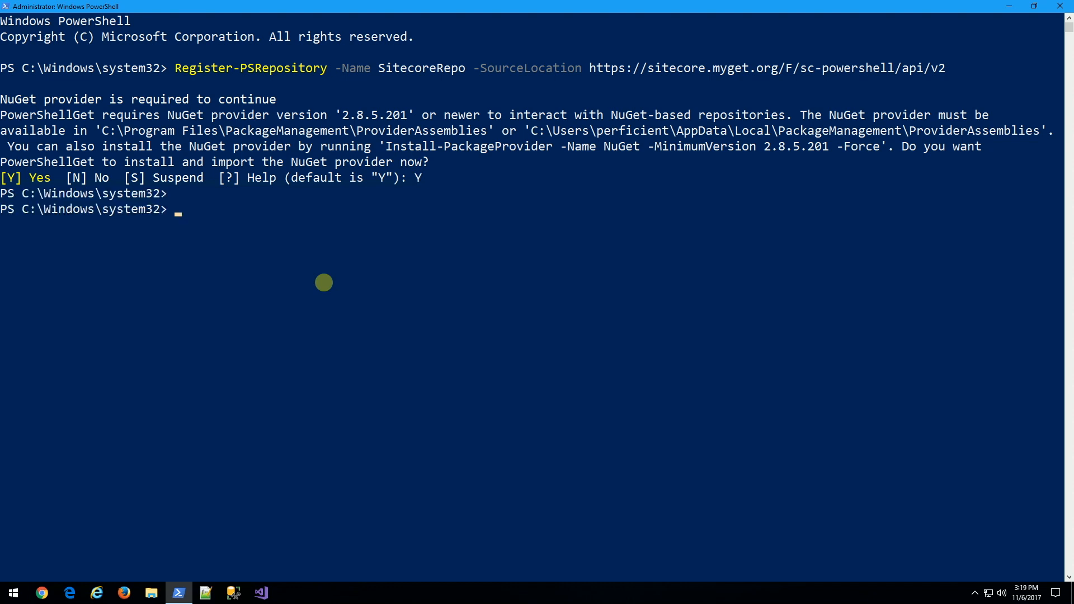
# Install the SitecoreInstallFramework and SitecoreFundamentals modules, trusting the repository.
pyautogui.write('Install-Module SitecoreInstallFramework')
pyautogui.press('Return')
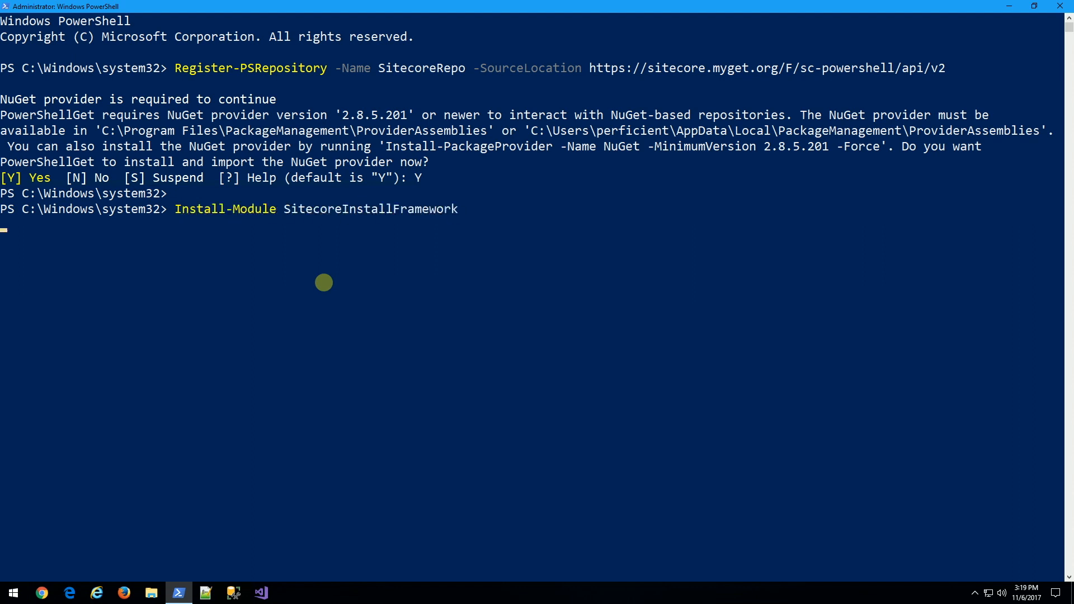
pyautogui.write('Y')
pyautogui.press('Return')
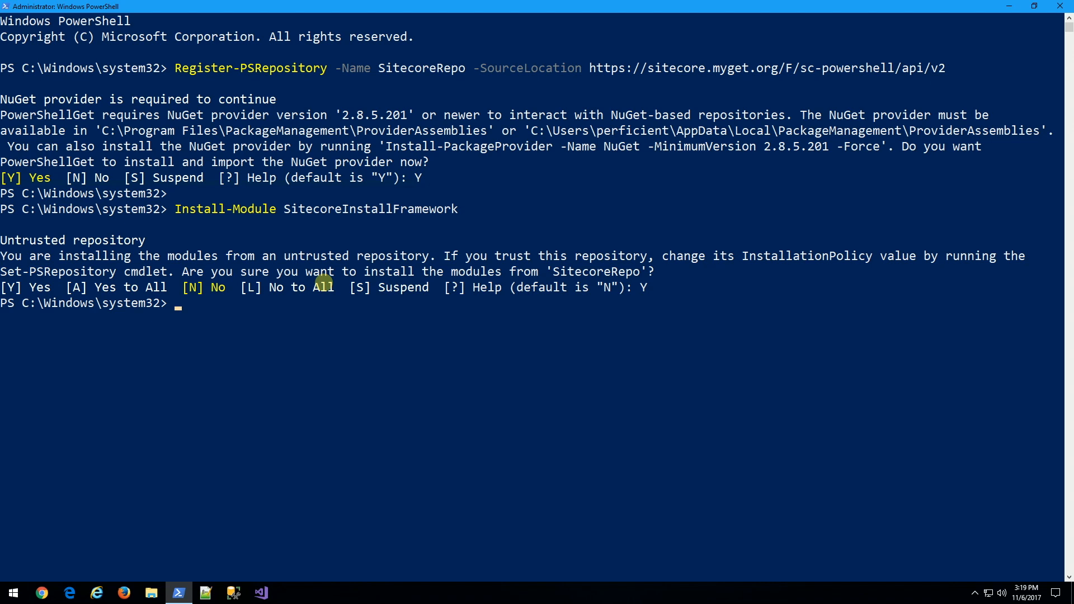
pyautogui.write('Install-Module SitecoreFundamentals')
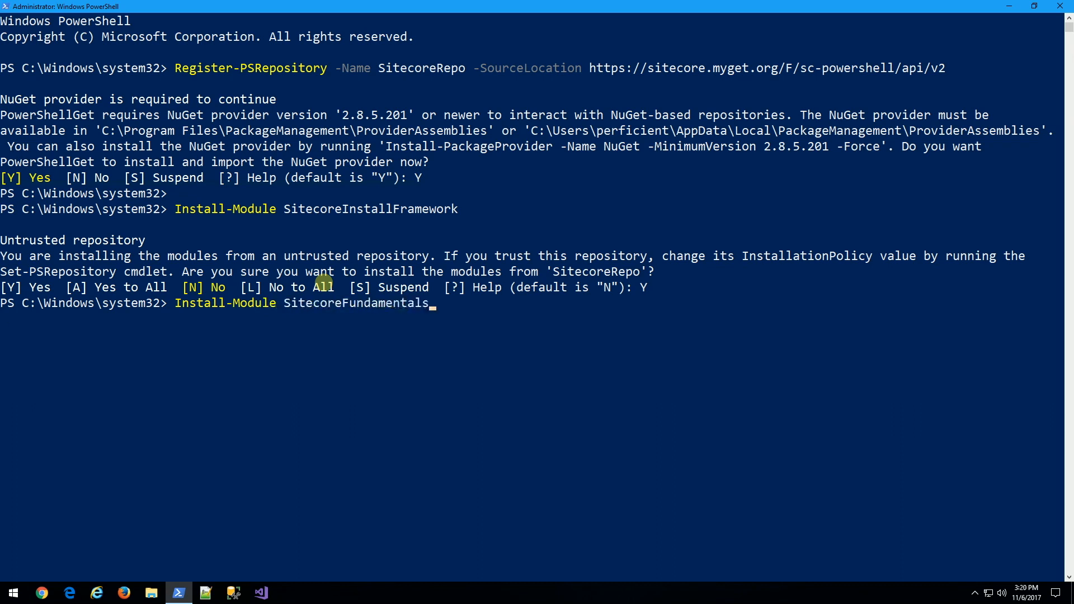
pyautogui.press('Return')
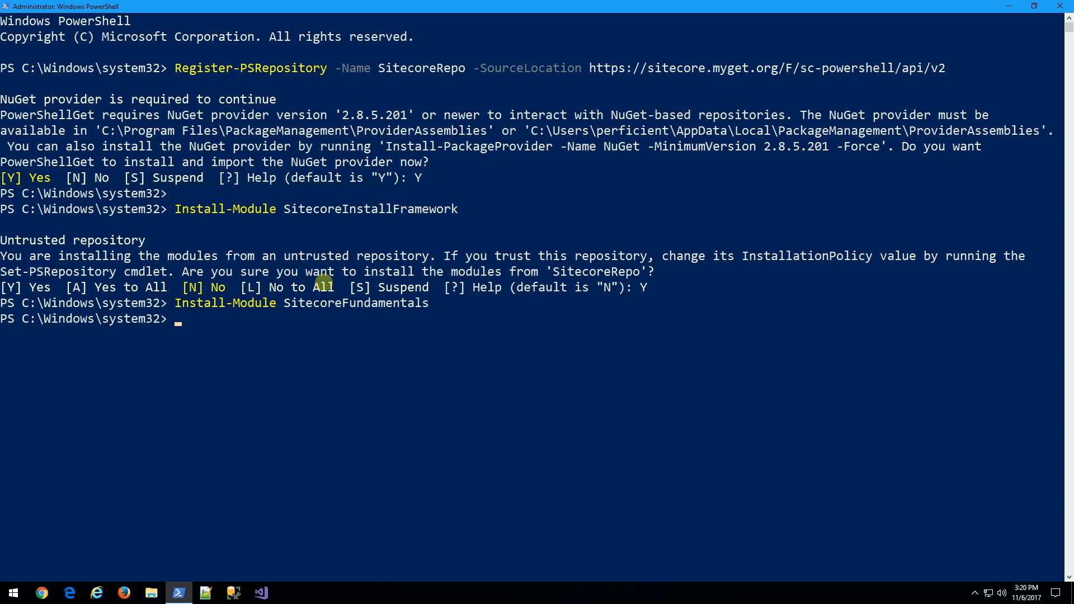
# Import the SitecoreFundamentals and SitecoreInstallFramework modules.
pyautogui.write('Import-Module sitecore')
pyautogui.press('Tab')
pyautogui.press('Return')
pyautogui.write('Import-Module Si')
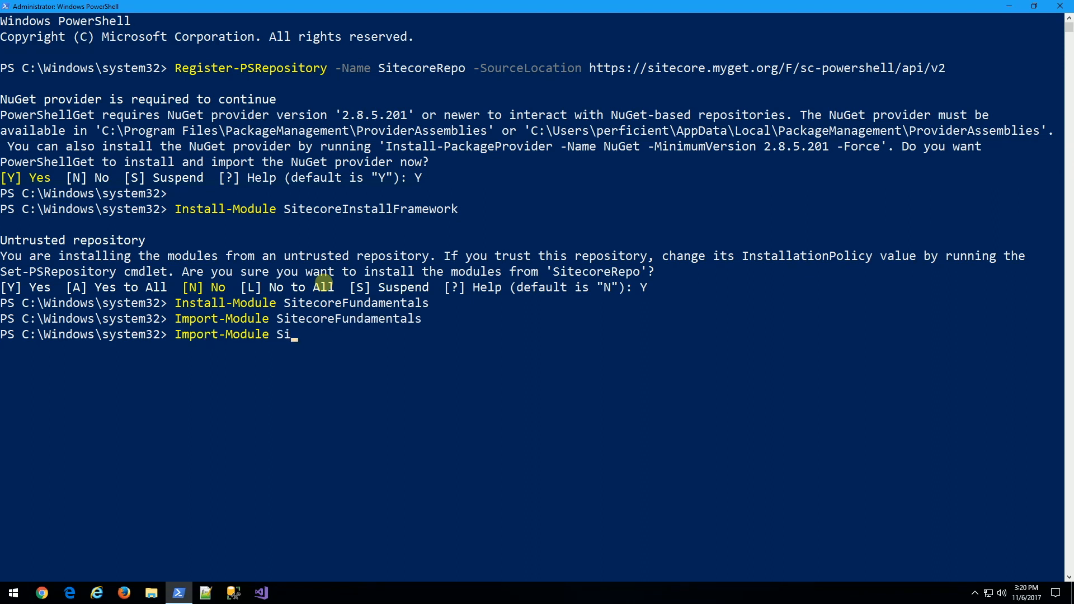
pyautogui.write('tecoreI')
pyautogui.press('Tab')
pyautogui.press('Return')
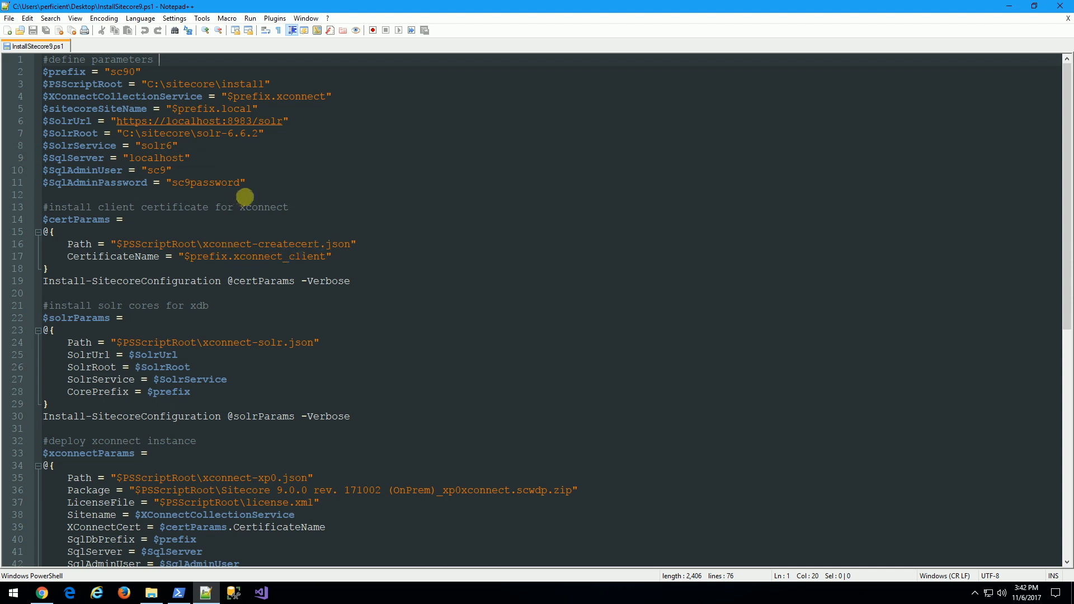
# Review the script's parameters, highlighting PSScriptRoot, SolrUrl, SolrRoot and SolrService.
pyautogui.moveTo(256, 182); pyautogui.dragTo(43, 59)
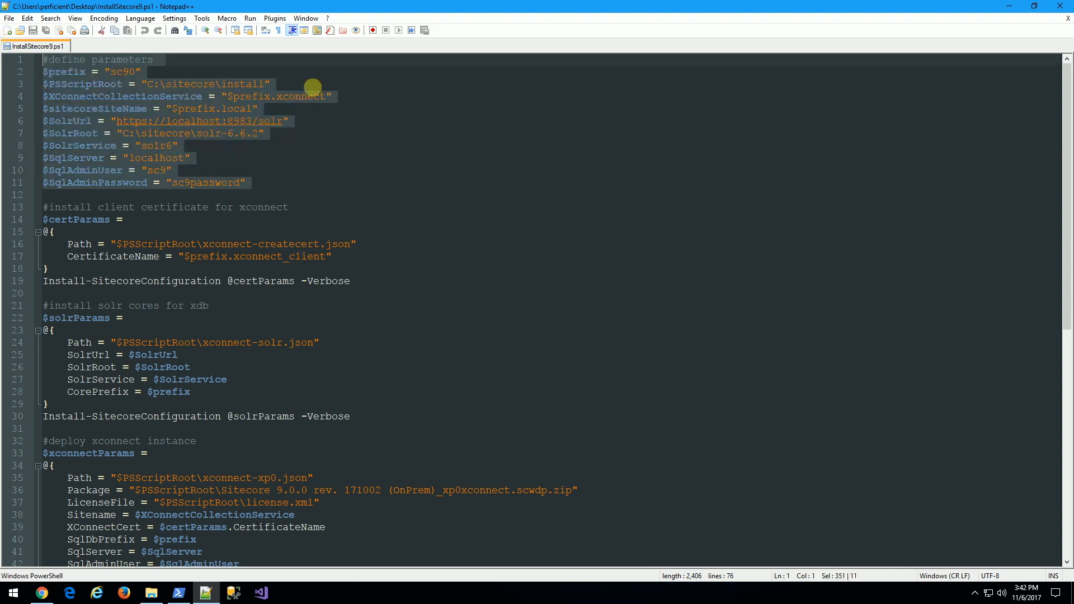
pyautogui.click(310, 87)
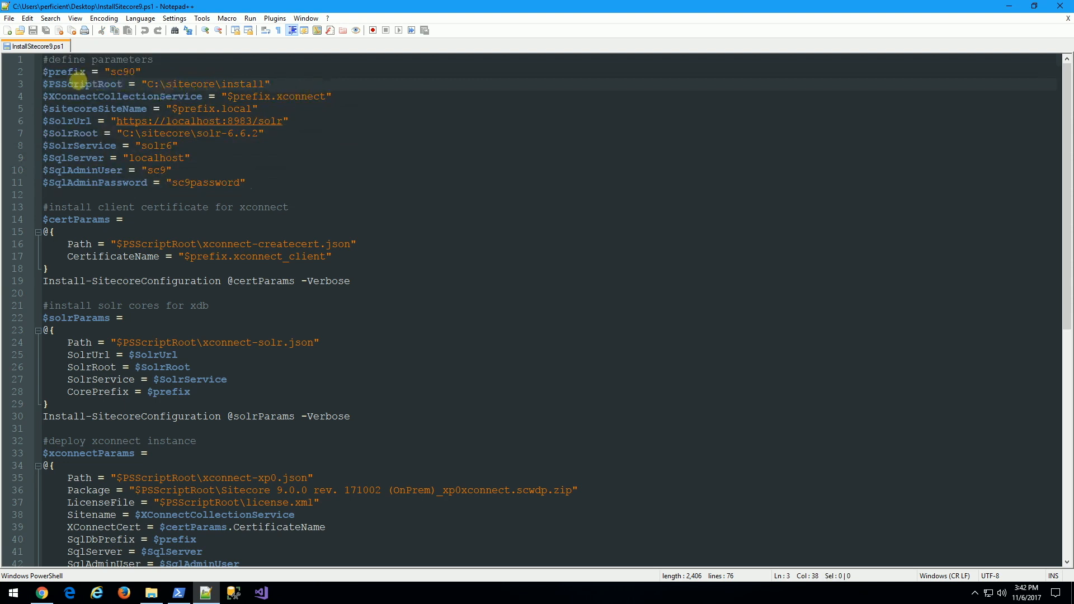
pyautogui.doubleClick(79, 83)
pyautogui.click(134, 84)
pyautogui.doubleClick(67, 120)
pyautogui.doubleClick(73, 133)
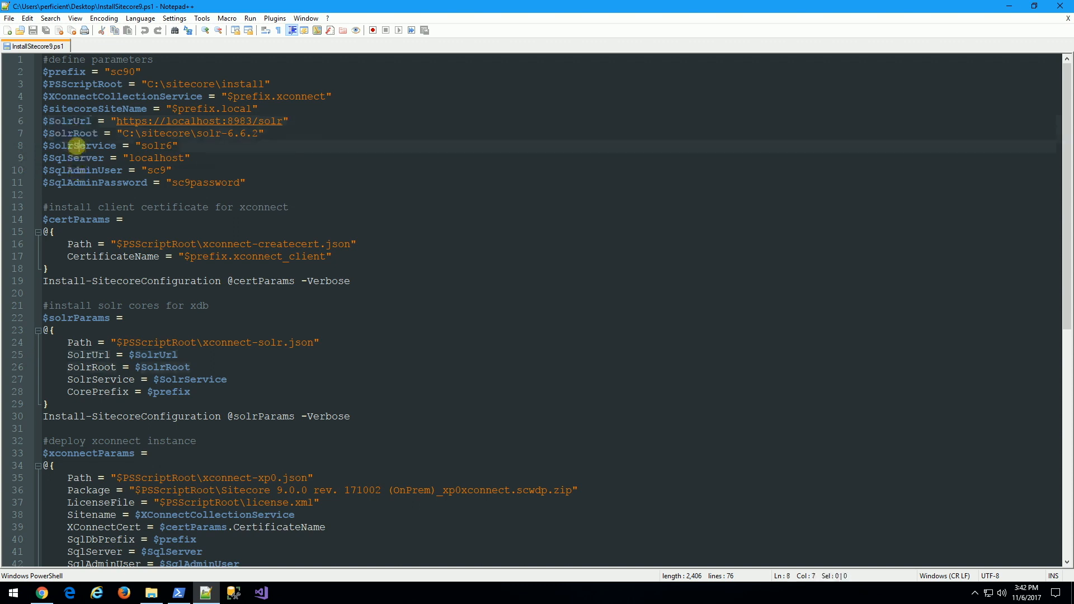
pyautogui.doubleClick(79, 146)
# Check SqlAdminUser and SqlAdminPassword, then copy the whole InstallSitecore9.ps1 script to PowerShell.
pyautogui.doubleClick(83, 170)
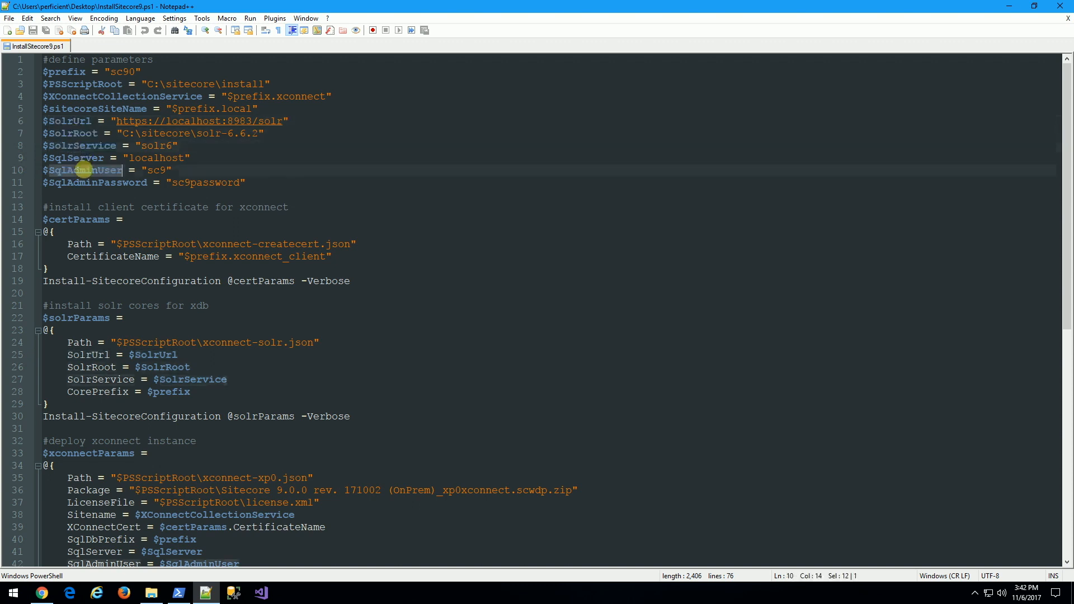
pyautogui.click(89, 182)
pyautogui.doubleClick(89, 182)
pyautogui.click(263, 184)
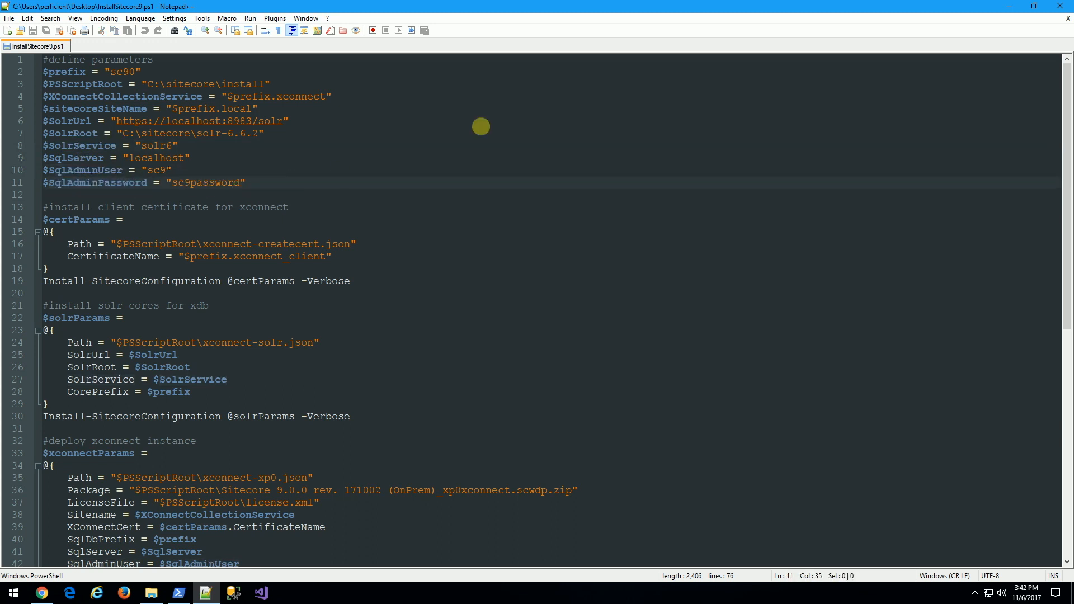
pyautogui.hotkey('ctrl', 'a')
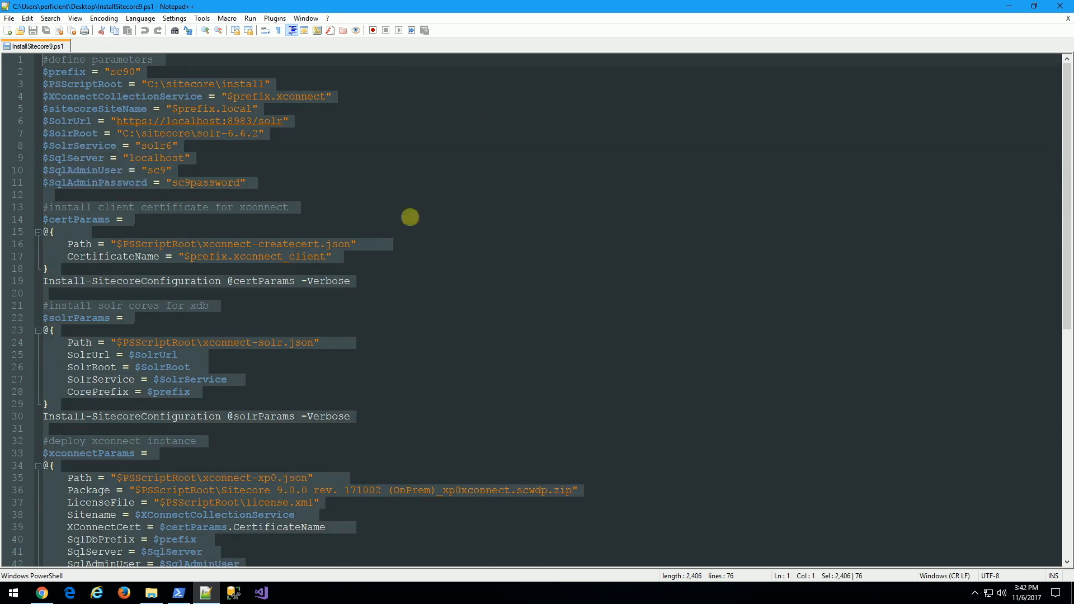
pyautogui.click(179, 593)
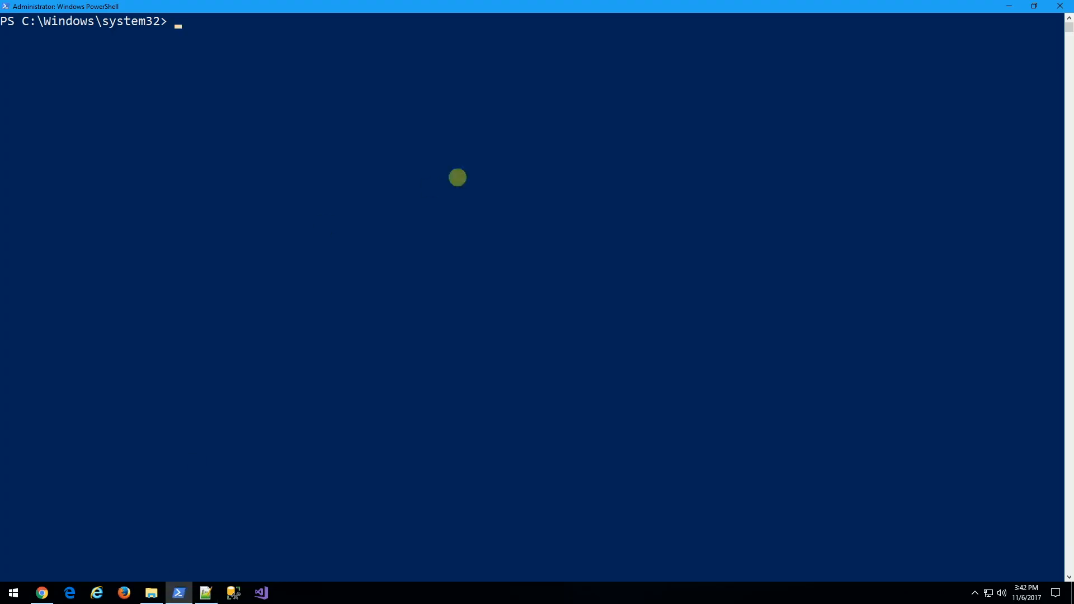
# Paste and run the Sitecore install script, completing the sc90.local deployment in 00:06:19.
pyautogui.hotkey('ctrl', 'v')
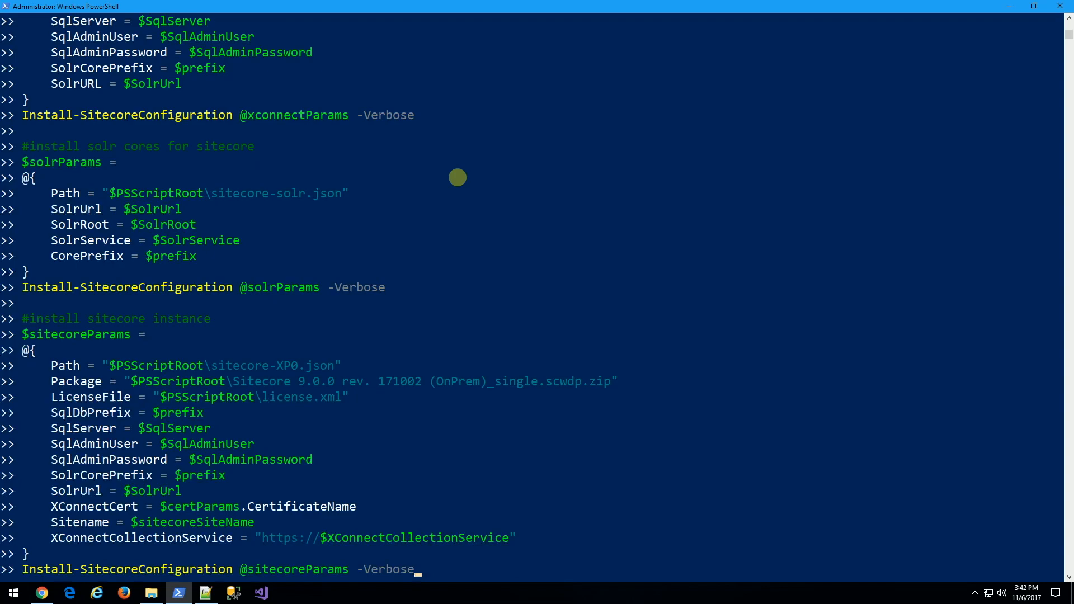
pyautogui.press('Return')
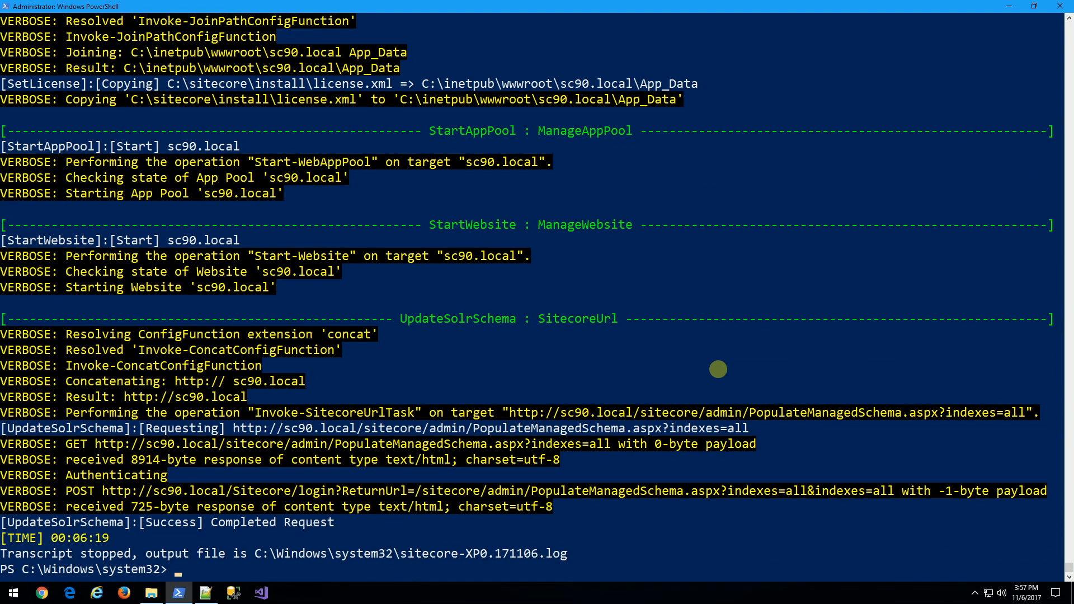
pyautogui.click(42, 593)
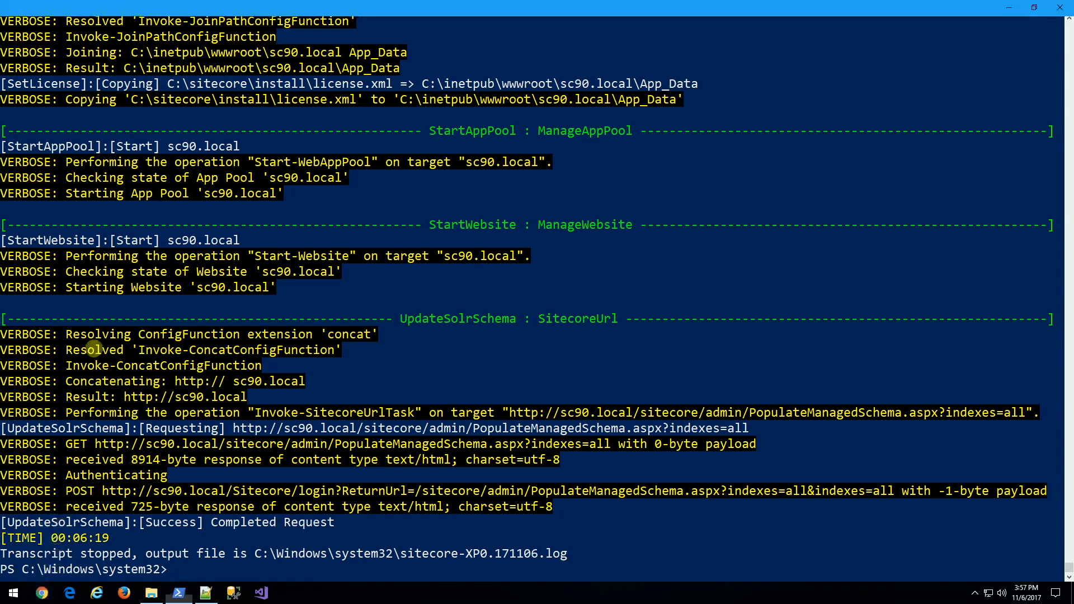
# Load sc90.local in Chrome to confirm the Sitecore welcome page, then reach the Thank You slide.
pyautogui.write('sc')
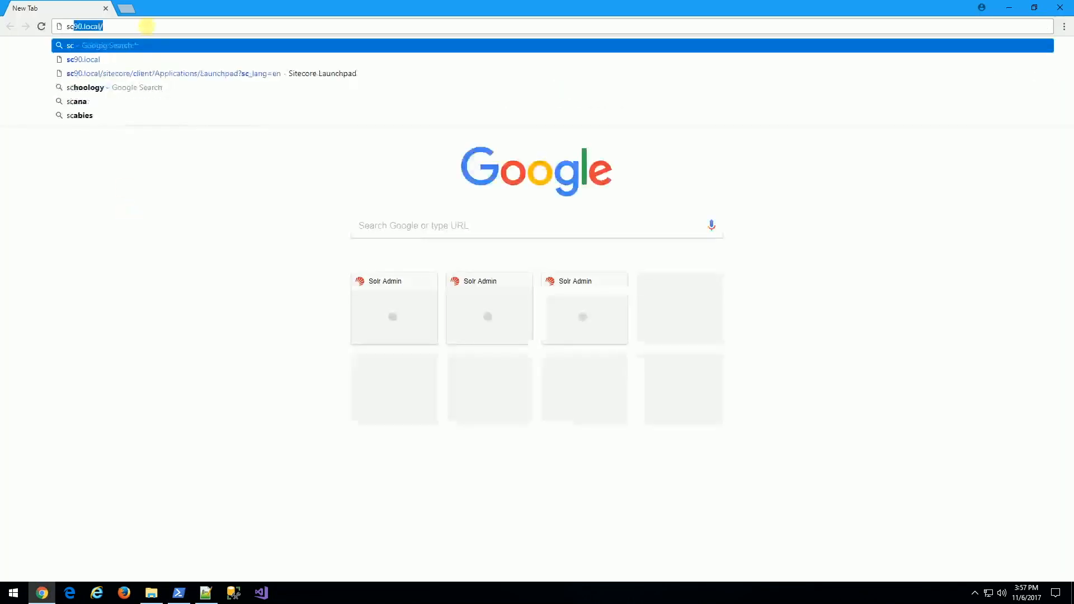
pyautogui.write('90.local')
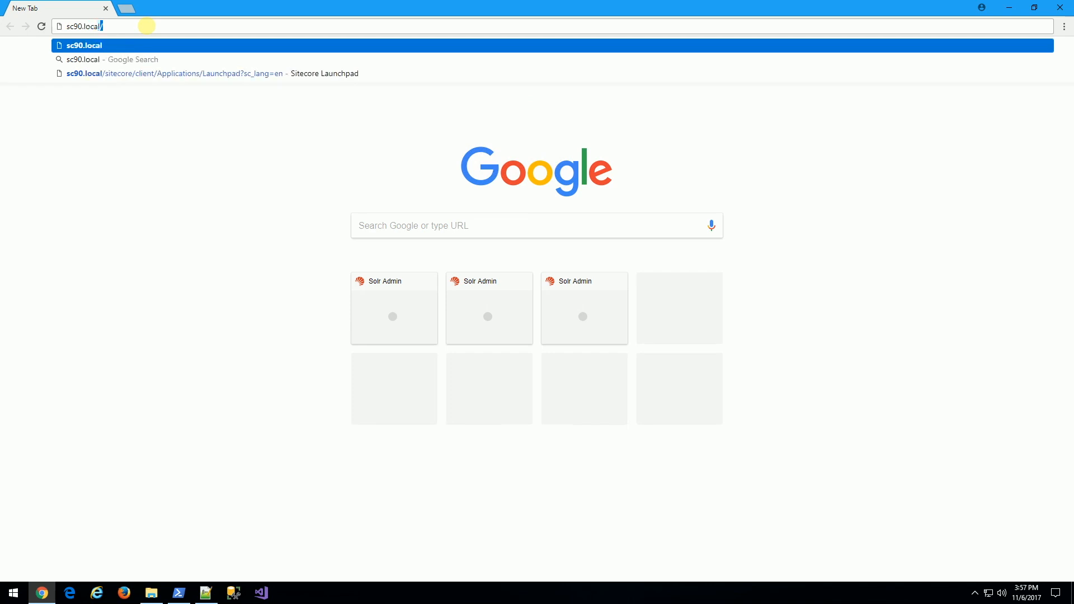
pyautogui.press('Return')
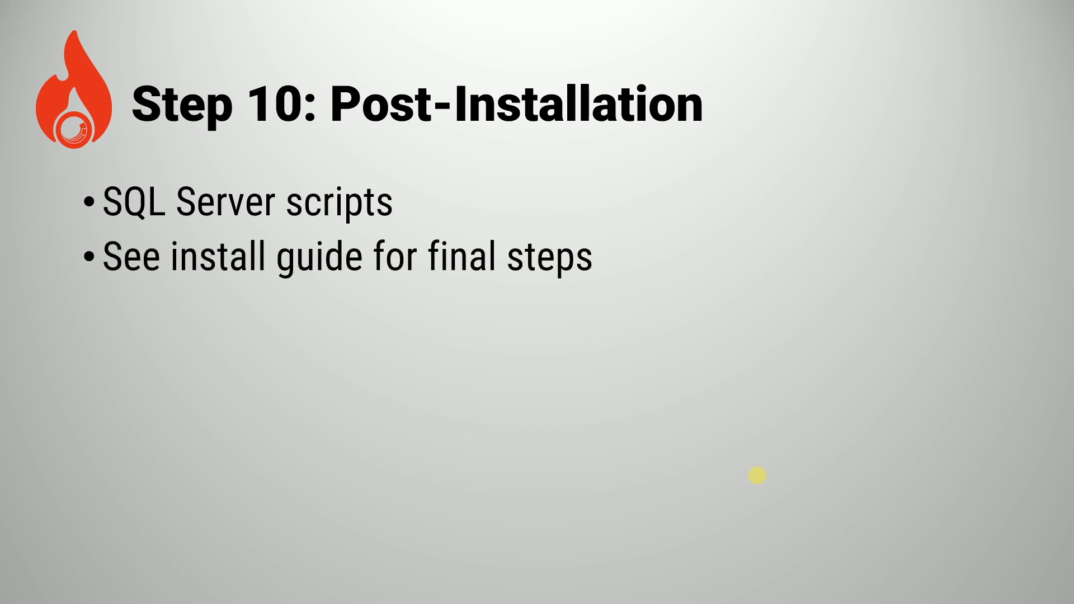
pyautogui.press('Right')
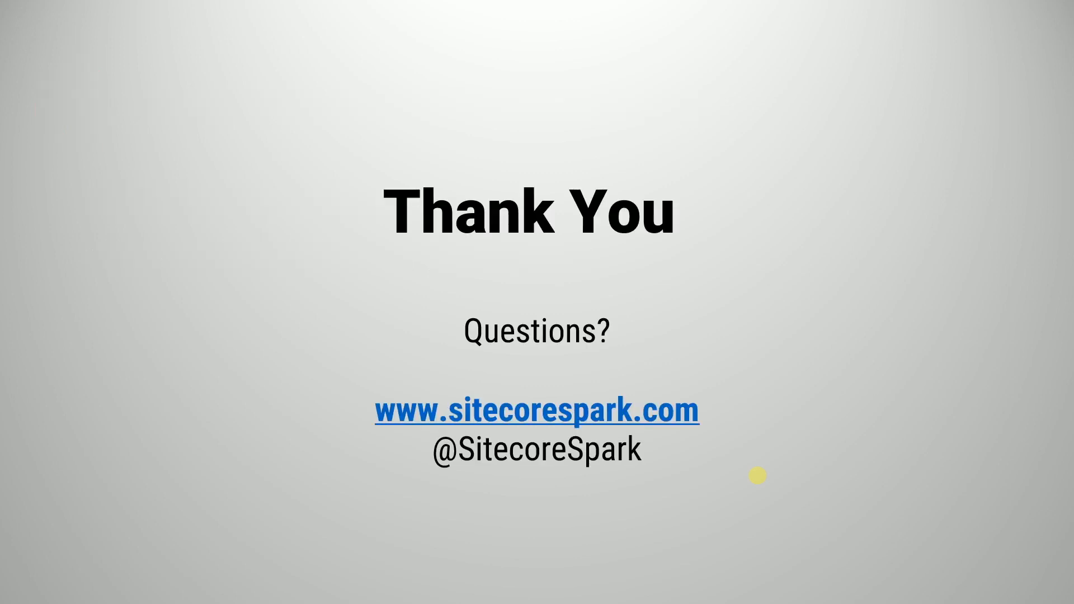